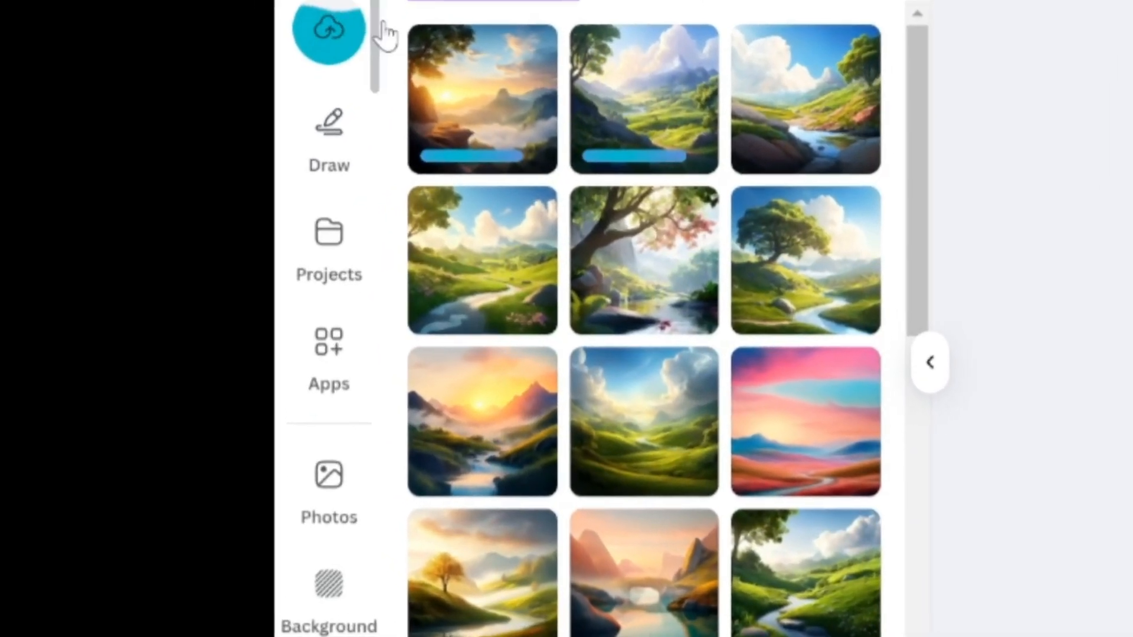
{"action": "scroll", "coordinate": [366, 283], "scroll_direction": "down", "scroll_amount": 5}
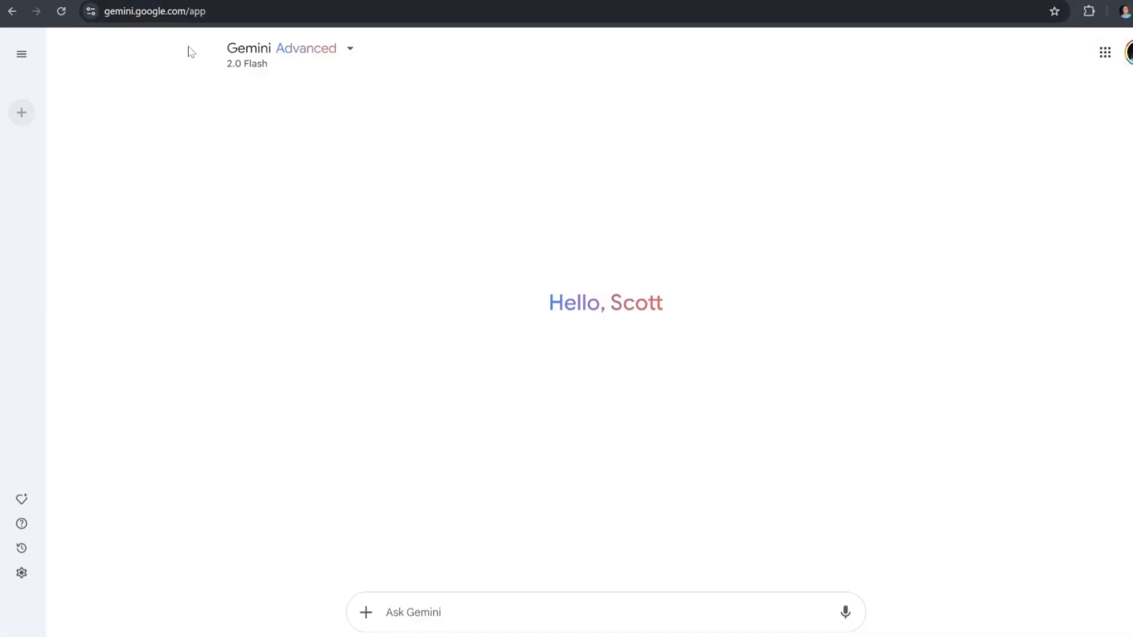
{"action": "left_click", "coordinate": [236, 0]}
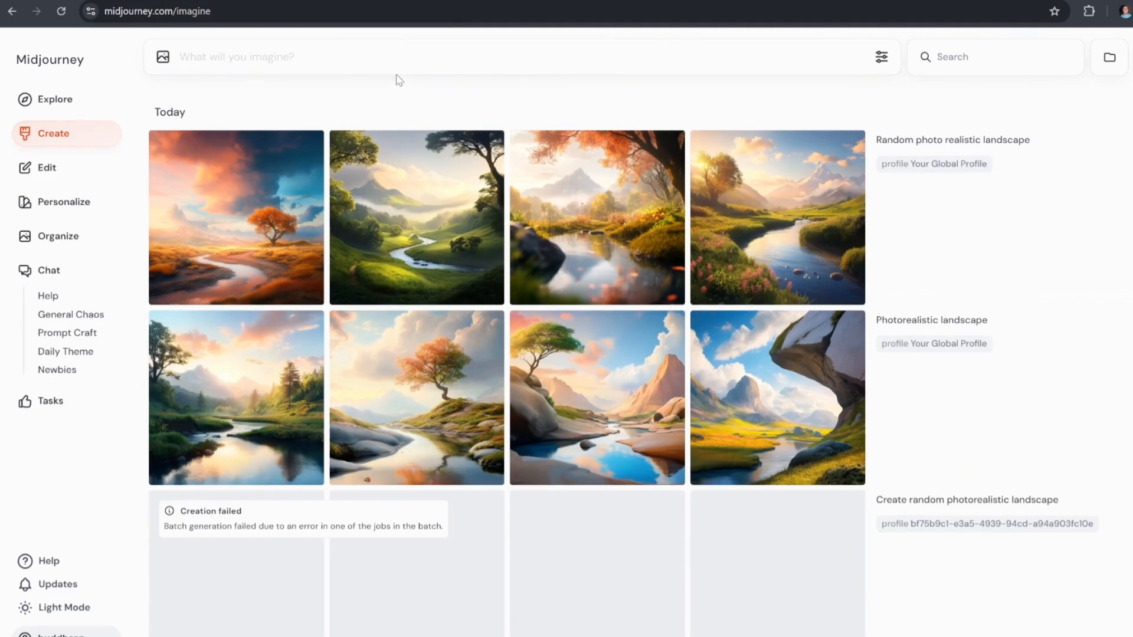
{"action": "left_click", "coordinate": [301, 0]}
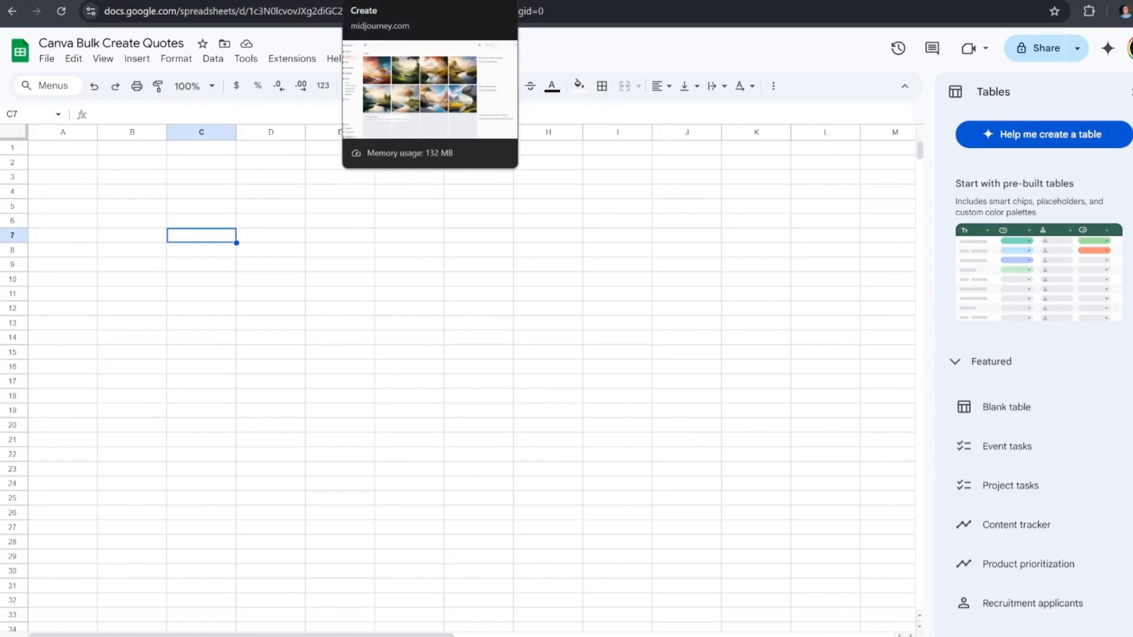
{"action": "left_click", "coordinate": [419, 2]}
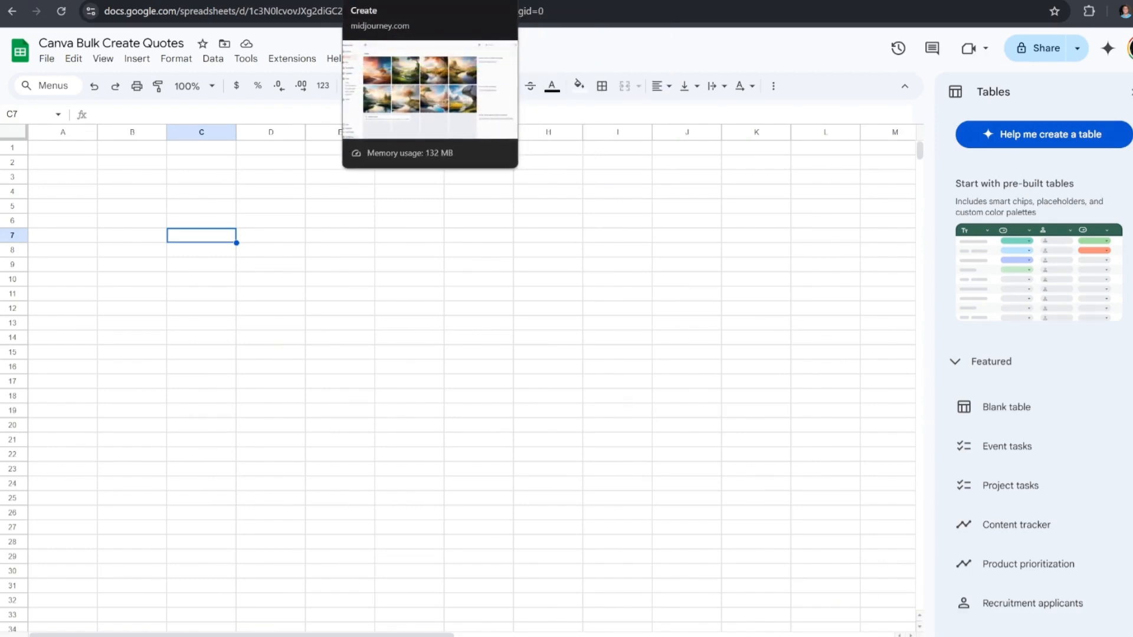
Step: Switch to Midjourney and write the image prompt "random photorealistic landscape backgrounds --repeat 4"
{"action": "left_click", "coordinate": [444, 3]}
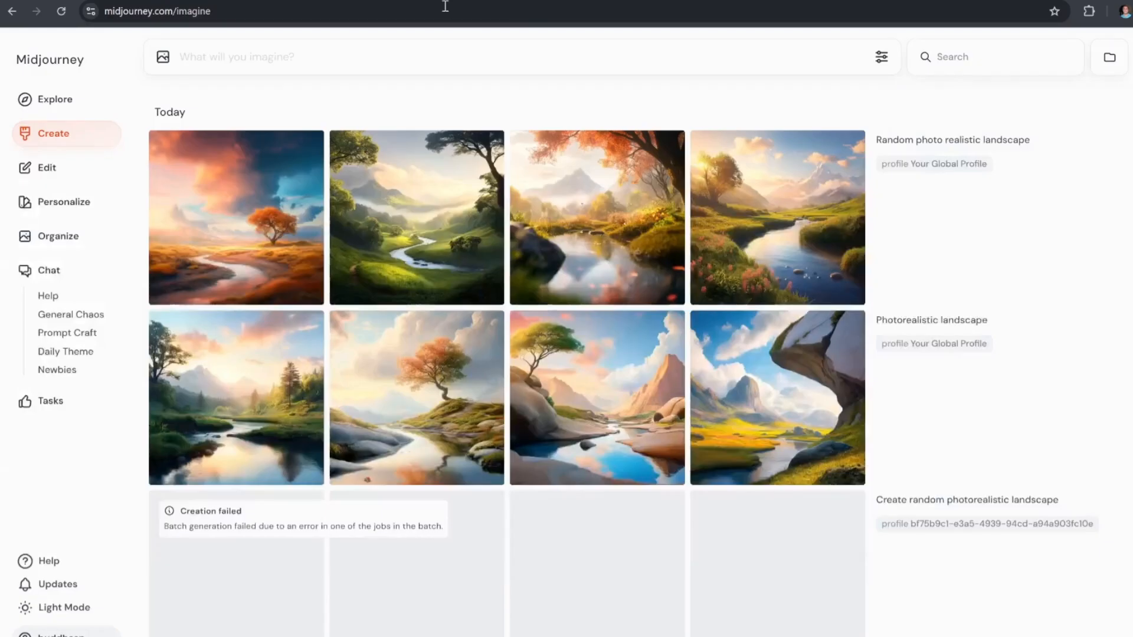
{"action": "left_click", "coordinate": [239, 59]}
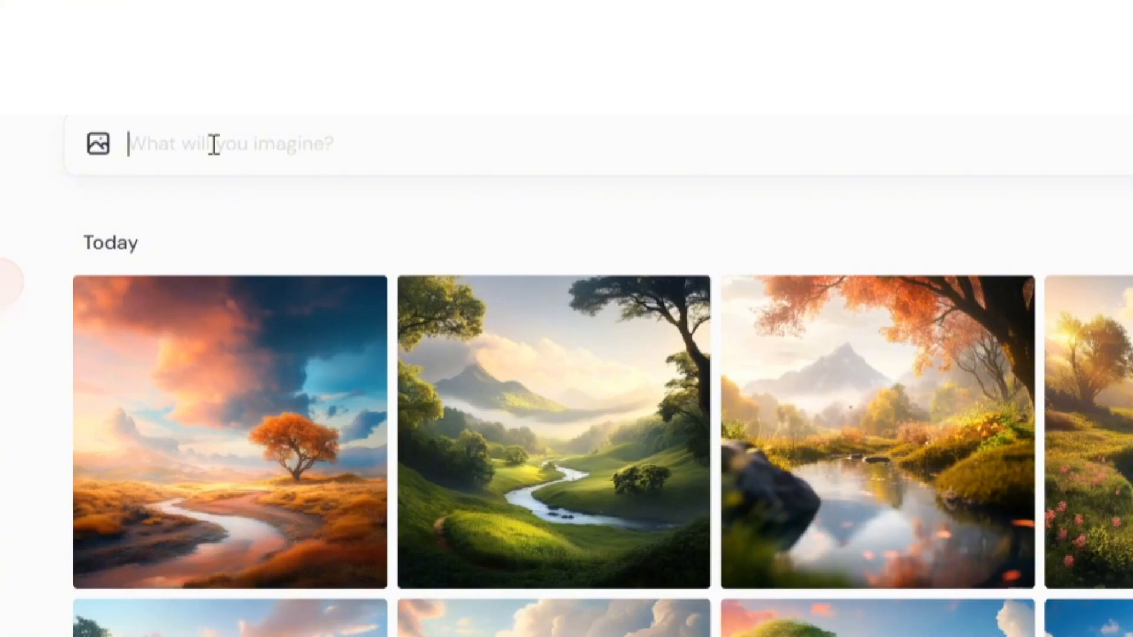
{"action": "type", "text": "random photorealistic land"}
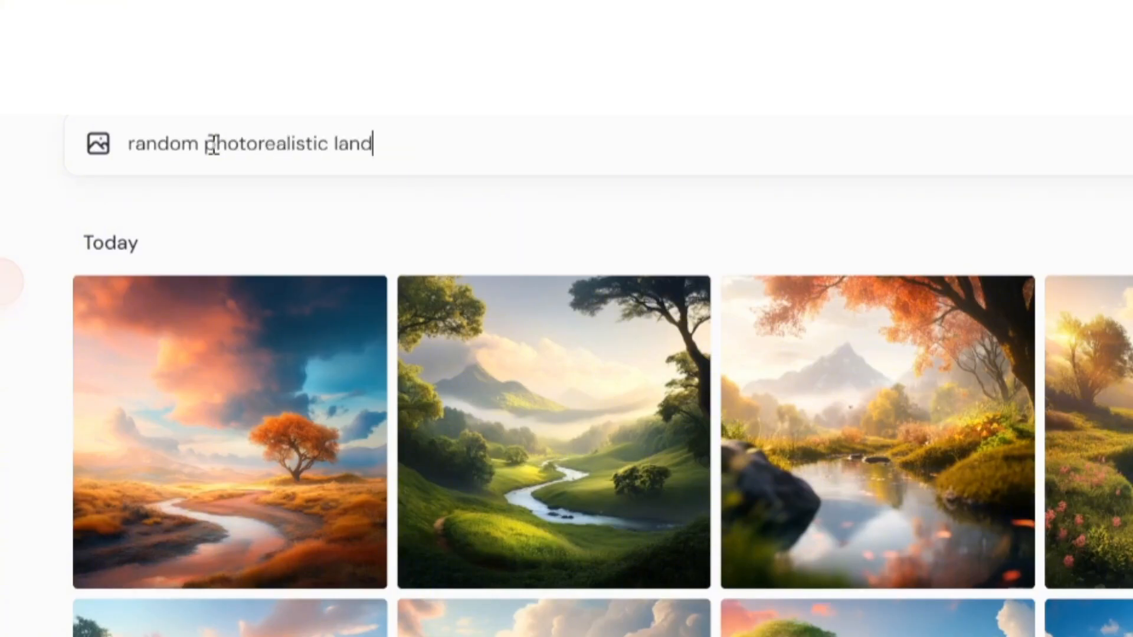
{"action": "type", "text": "scape backgrounds"}
{"action": "type", "text": " -"}
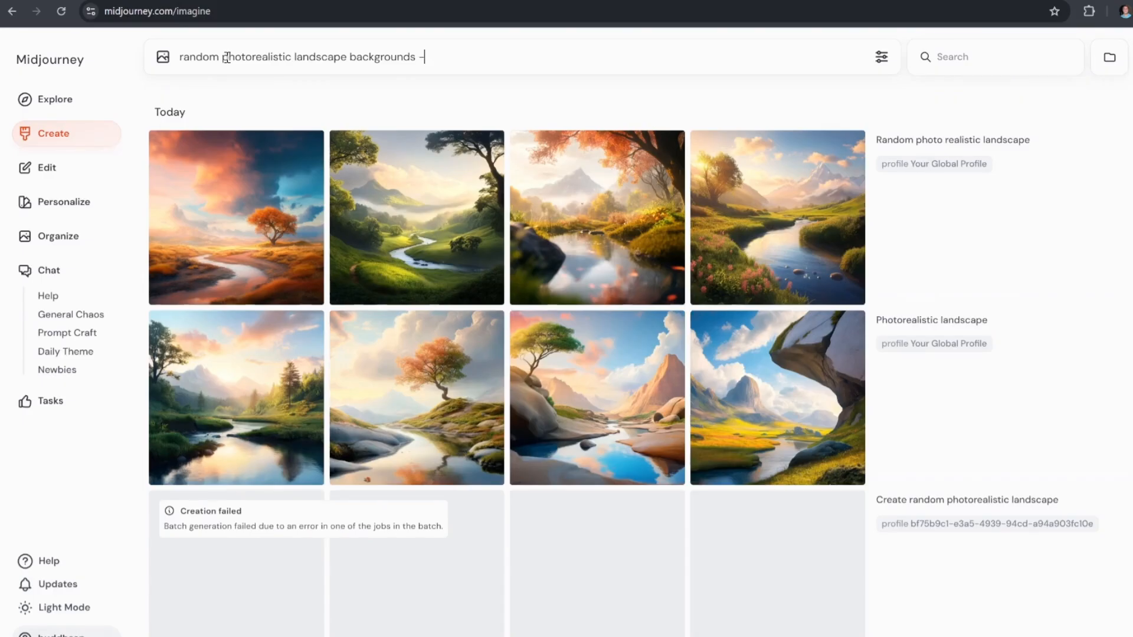
{"action": "type", "text": "-repa"}
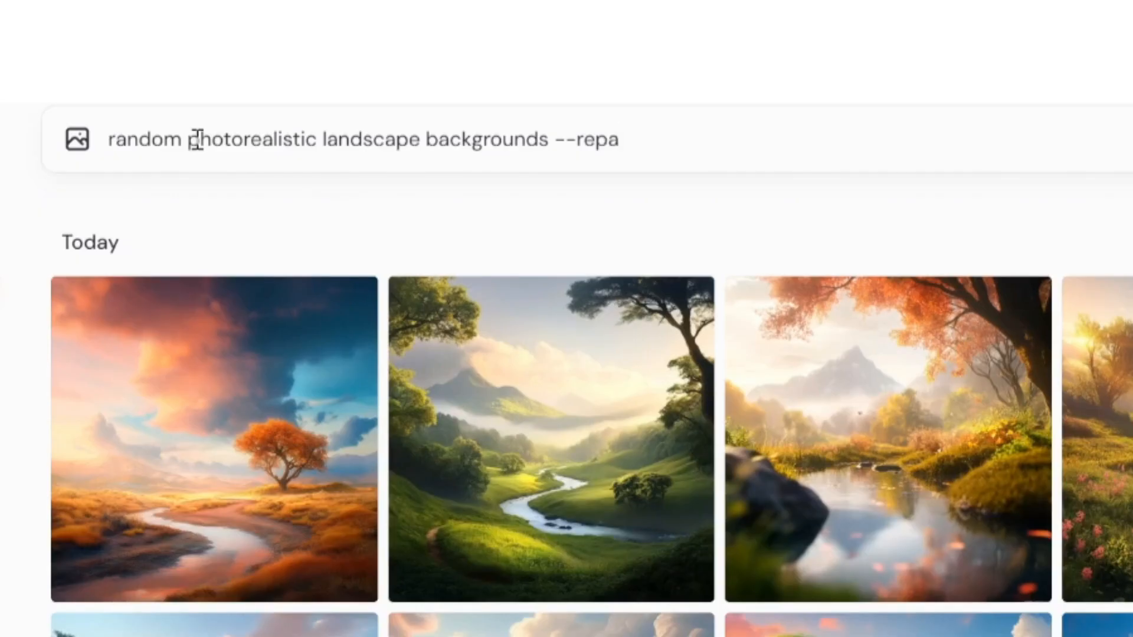
{"action": "key", "text": "BackSpace"}
{"action": "type", "text": "eat 4"}
Step: Submit the landscape prompt with its repeat parameter of 4 to generate the images
{"action": "left_click", "coordinate": [560, 142]}
{"action": "left_click_drag", "start_coordinate": [563, 143], "coordinate": [662, 144]}
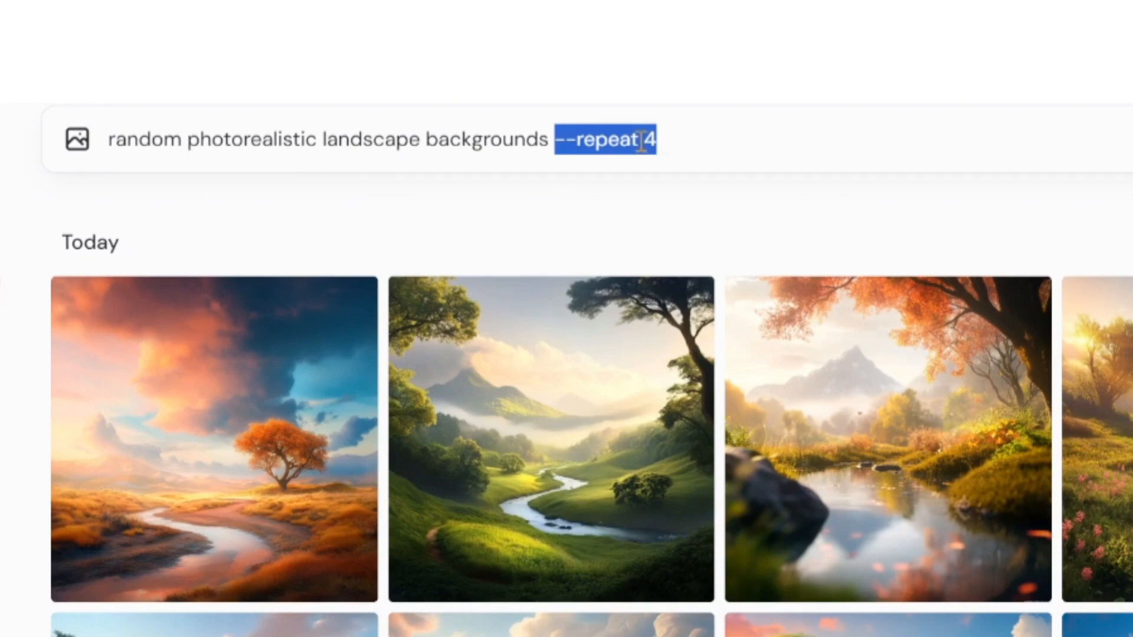
{"action": "left_click", "coordinate": [644, 142]}
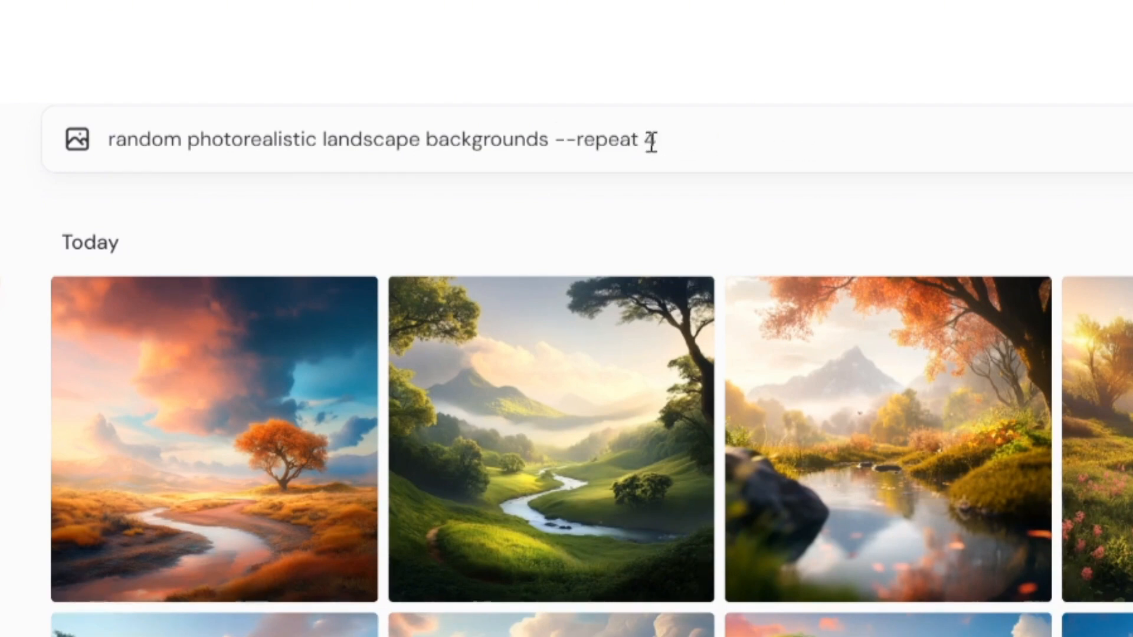
{"action": "left_click_drag", "start_coordinate": [647, 143], "coordinate": [660, 140]}
{"action": "left_click", "coordinate": [675, 142]}
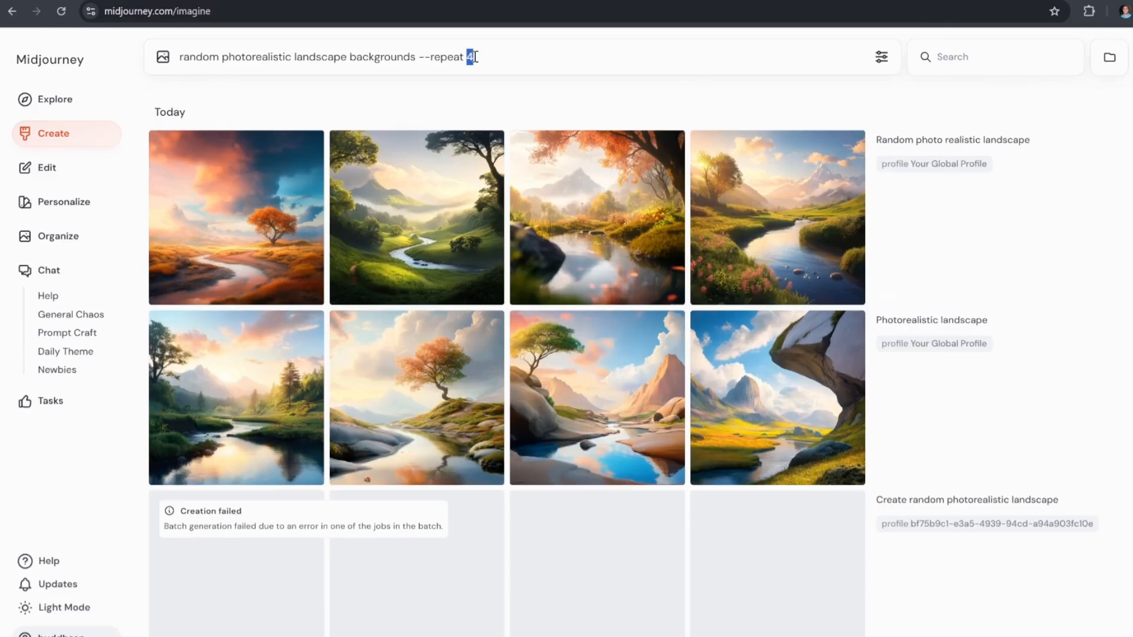
{"action": "left_click", "coordinate": [674, 141]}
{"action": "key", "text": "Return"}
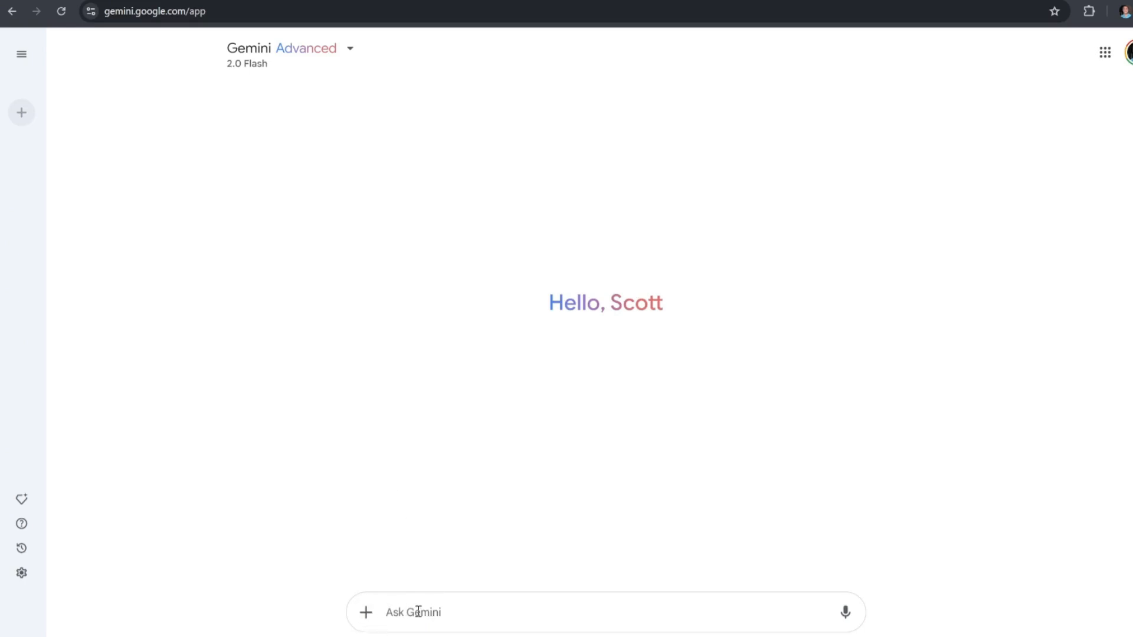
Step: Ask Gemini to act as a philosopher and write 16 unnumbered quotes that are modern, useful, true and inspire people with insight and wisdom
{"action": "type", "text": "Act a"}
{"action": "type", "text": "s a philosopher. Write 16 quotes"}
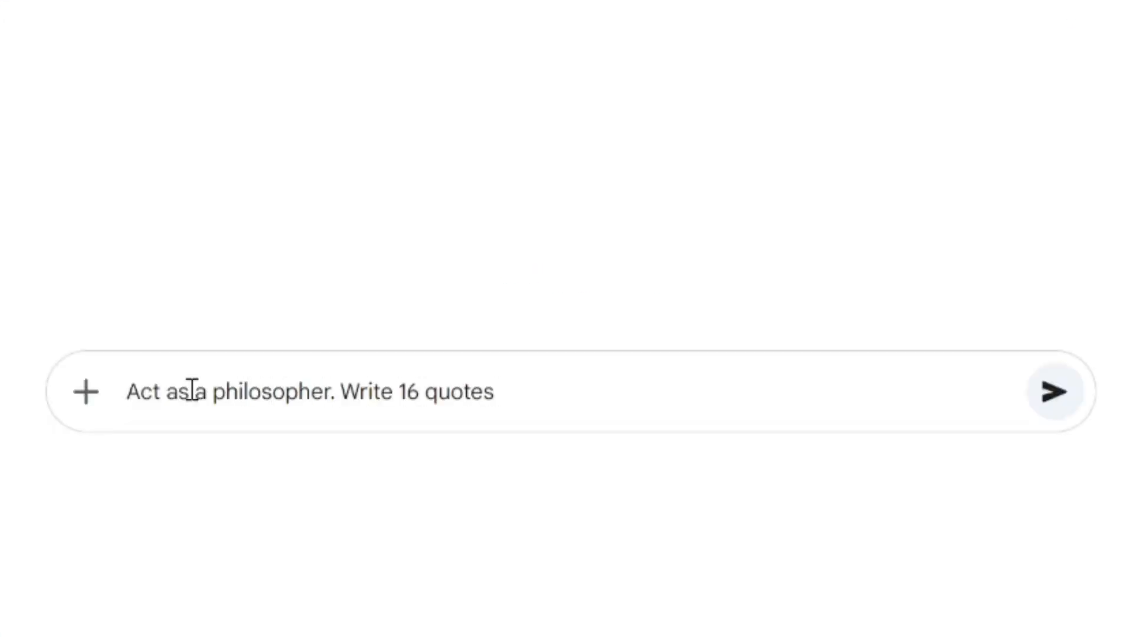
{"action": "type", "text": " which are modern, useful and true. Make sure qu"}
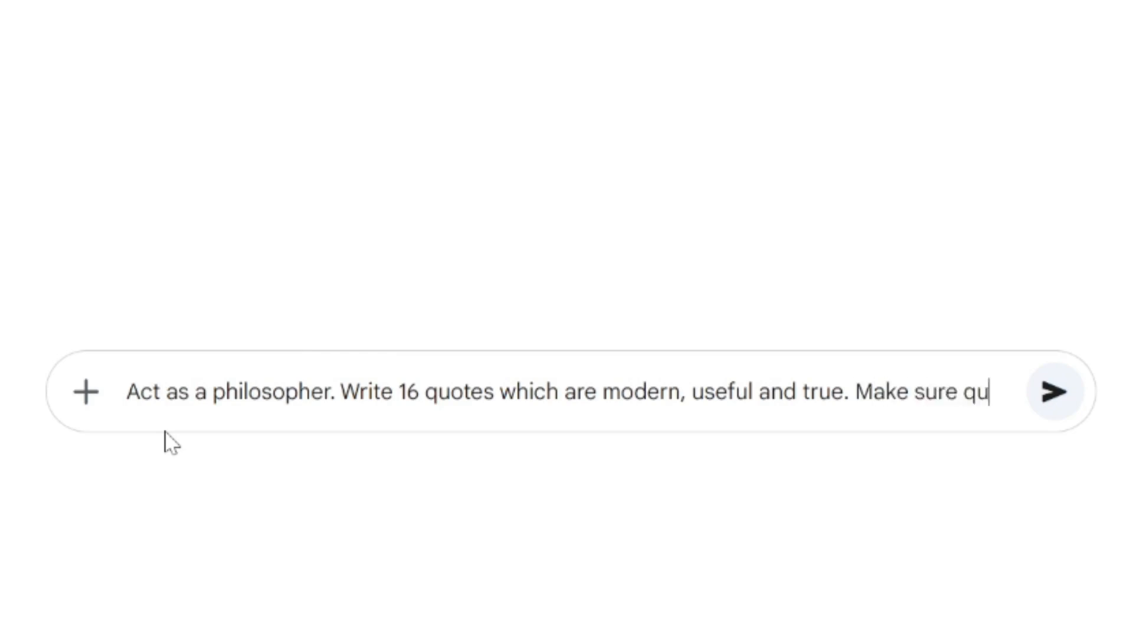
{"action": "type", "text": "otes speak to inspiring and helping people with insight and wisdom. Don't number co"}
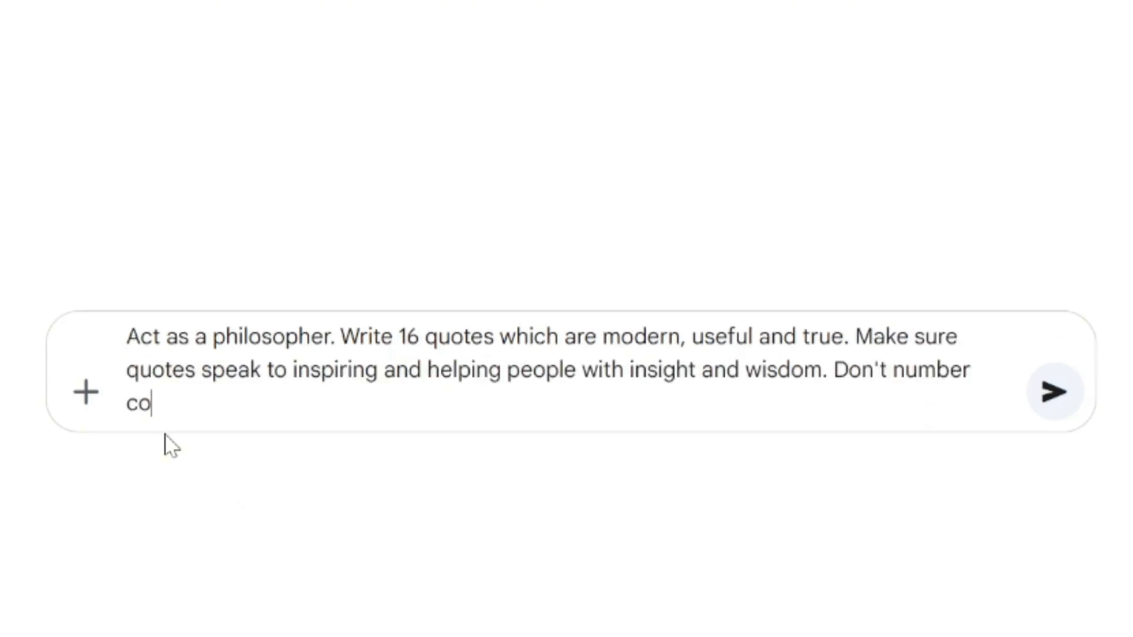
{"action": "key", "text": "Return"}
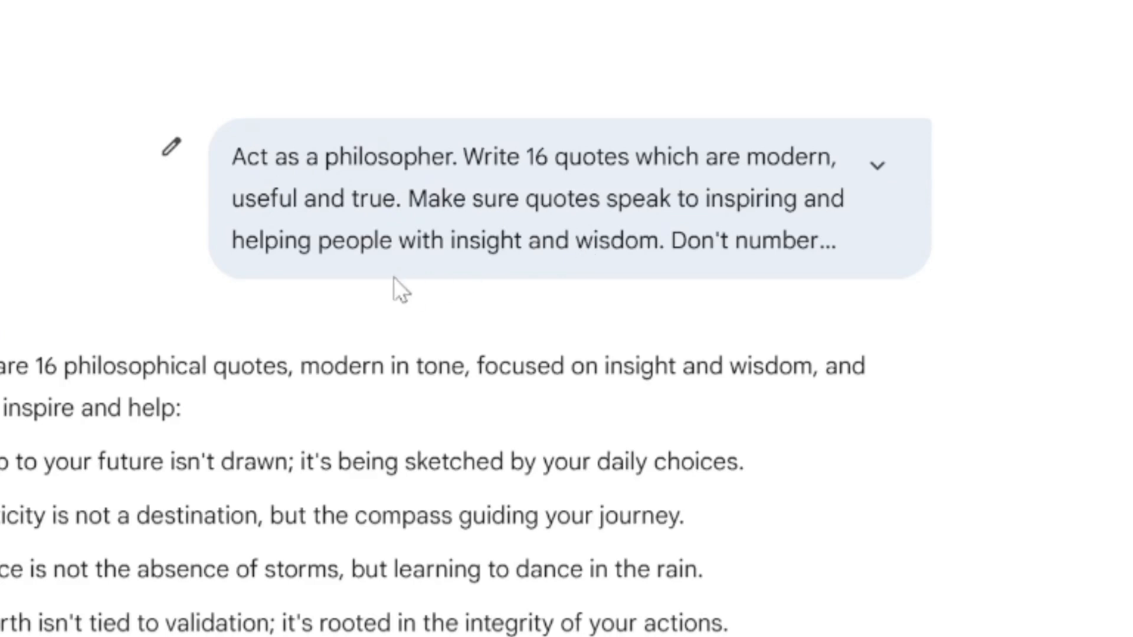
Step: Copy the 16 generated quotes into column A of the Canva Bulk Create Quotes spreadsheet in Google Sheets, starting at cell A2
{"action": "left_click_drag", "start_coordinate": [403, 198], "coordinate": [802, 198]}
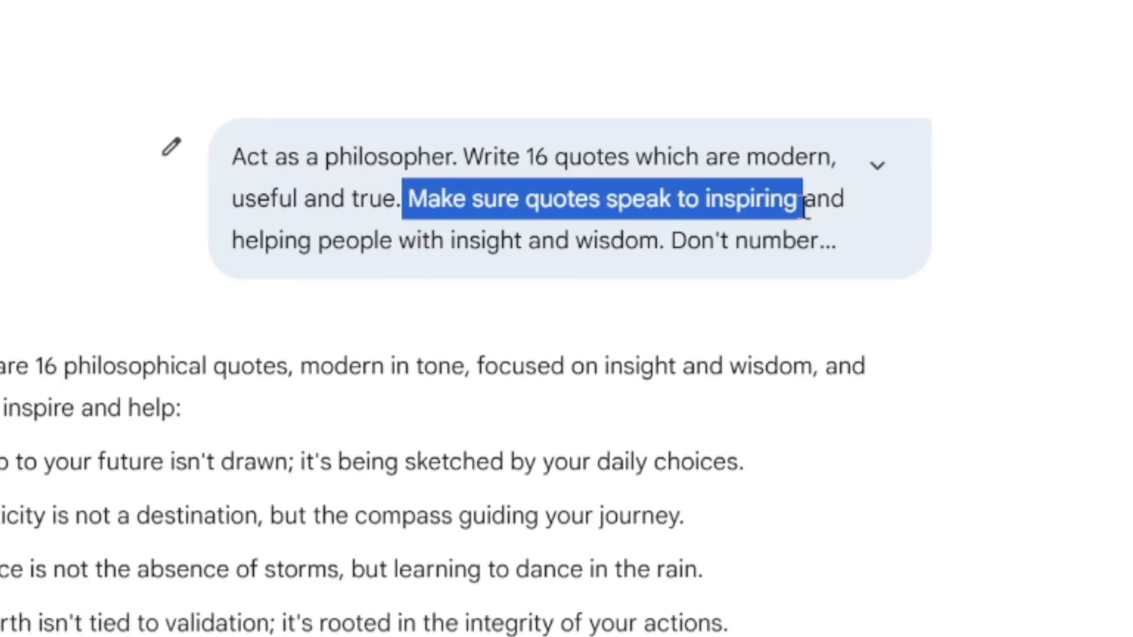
{"action": "left_click", "coordinate": [658, 268]}
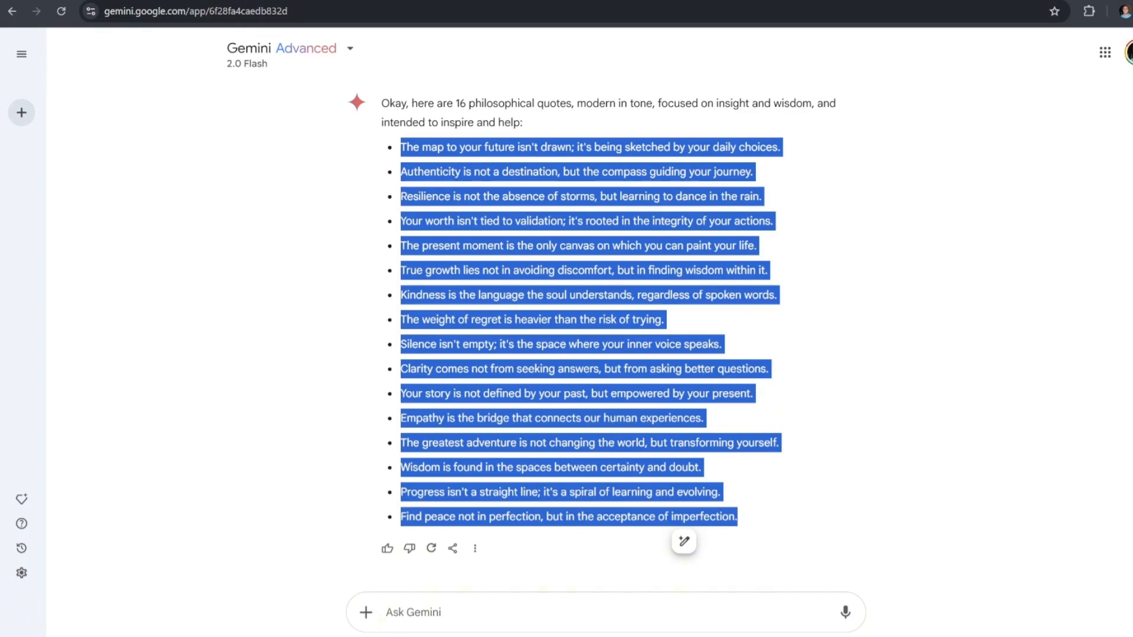
{"action": "left_click", "coordinate": [236, 1]}
{"action": "left_click", "coordinate": [72, 165]}
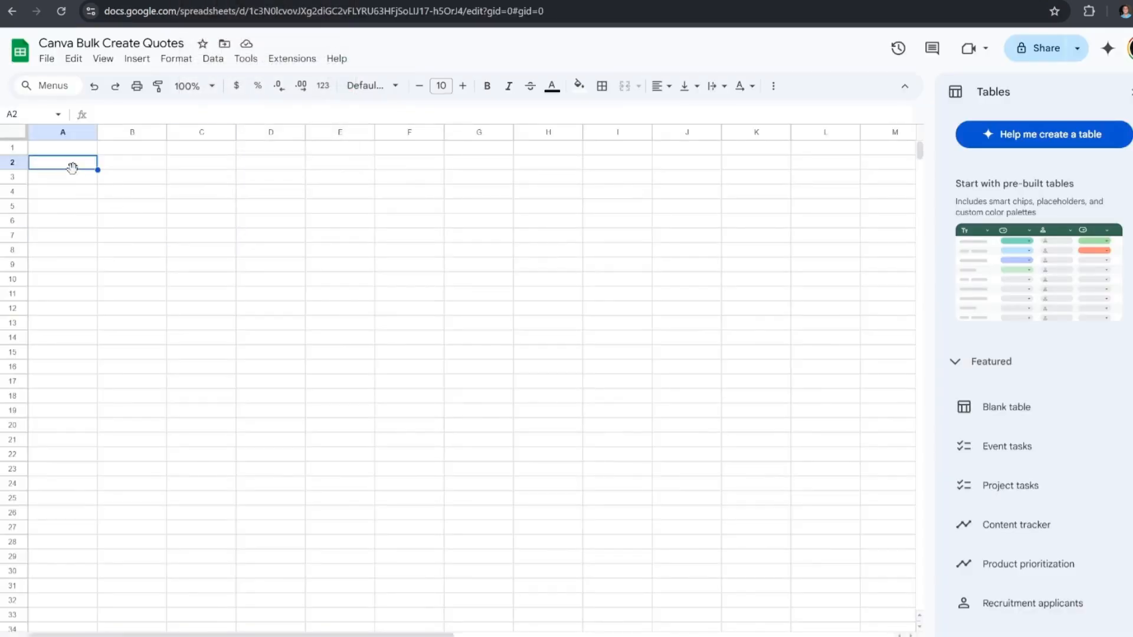
{"action": "type", "text": "The map to your future isn't drawn; it's being sketched by your daily choices. Authenticity is not a destination, but the compass guiding your journey. Resilience is not the absence of storms, but learning to dance in the rain. Your worth isn't tied to validation; it's rooted in the integrity of your actions. The present moment is the only canvas on which you can paint your life. True growth lies not in avoiding discomfort, but in finding wisdom within it. Kindness is the language the soul understands, regardless of spoken words. The weight of regret is heavier than the risk of trying. Silence isn't empty; it's the space where your inner voice speaks. Clarity comes not from seeking answers, but from asking better questions. Your story is not defined by your past, but empowered by your present. Empathy is the bridge that connects our human experiences. The greatest adventure is not changing the world, but transforming yourself. Wisdom is found in the spaces between certainty and doubt. Progress isn't a straight line; it's a spiral of learning and evolving. Find peace not in perfection, but in the acceptance of imperfection."}
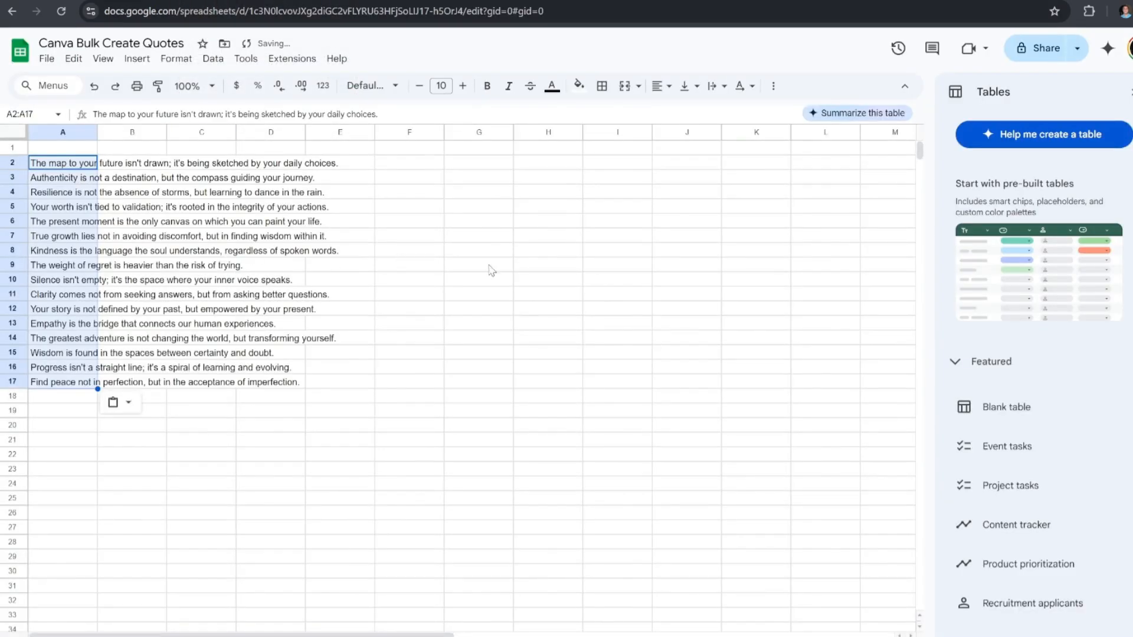
Step: Widen column A to fit the quotes and enter the header "Quote" in cell A1
{"action": "left_click_drag", "start_coordinate": [97, 132], "coordinate": [375, 131]}
{"action": "left_click", "coordinate": [72, 149]}
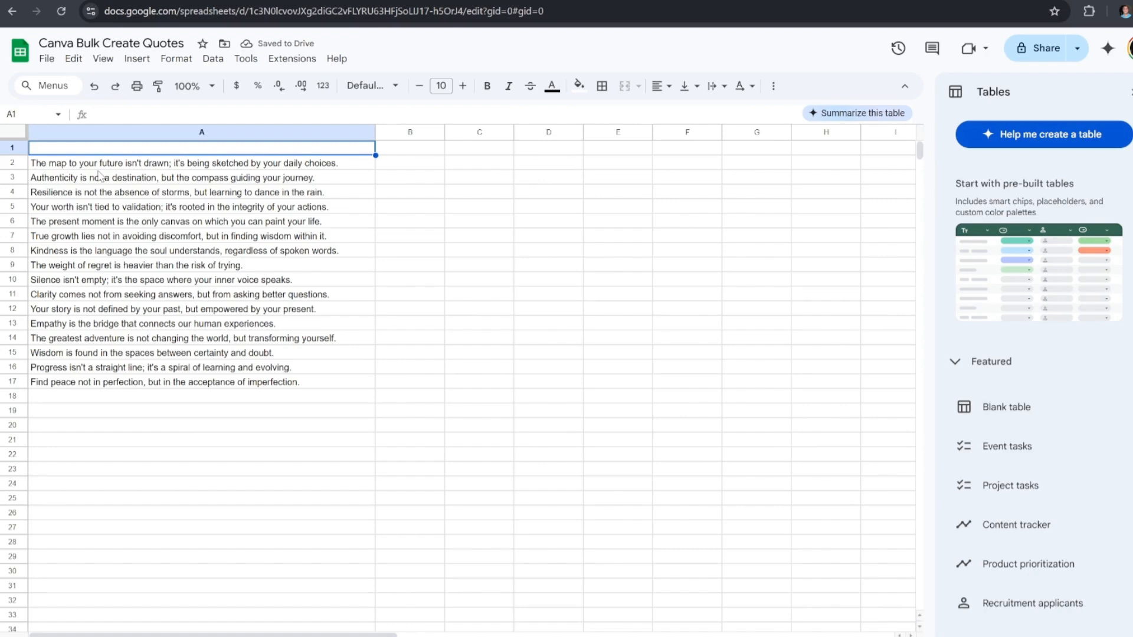
{"action": "type", "text": "Quote"}
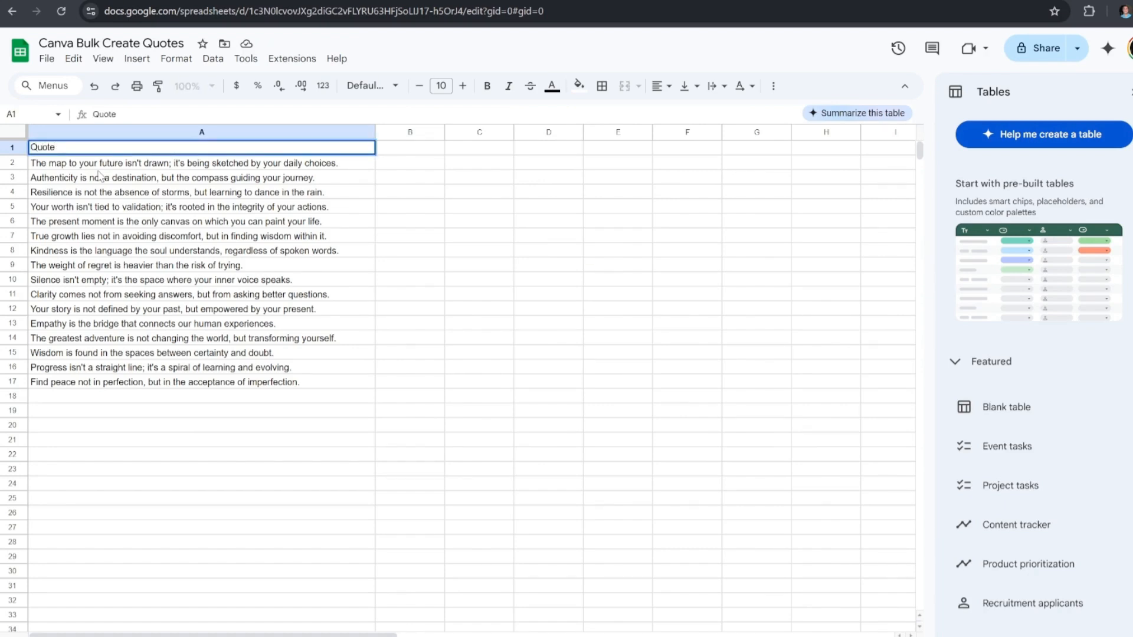
{"action": "left_click", "coordinate": [442, 385]}
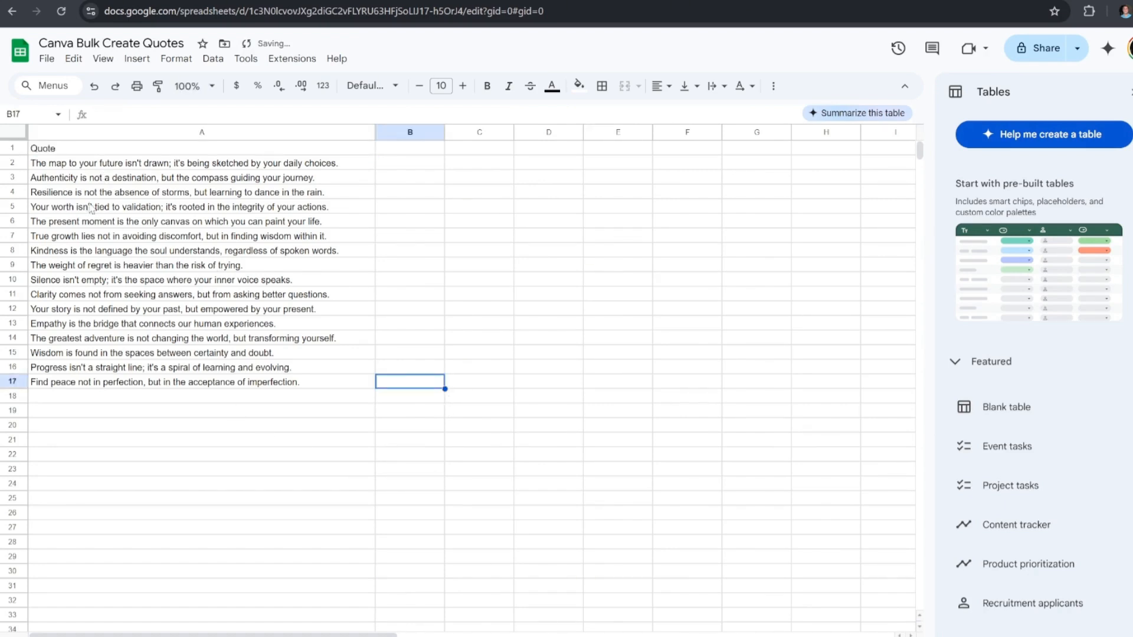
Step: Download the quotes spreadsheet as a Comma Separated Values (.csv) file
{"action": "left_click", "coordinate": [48, 59]}
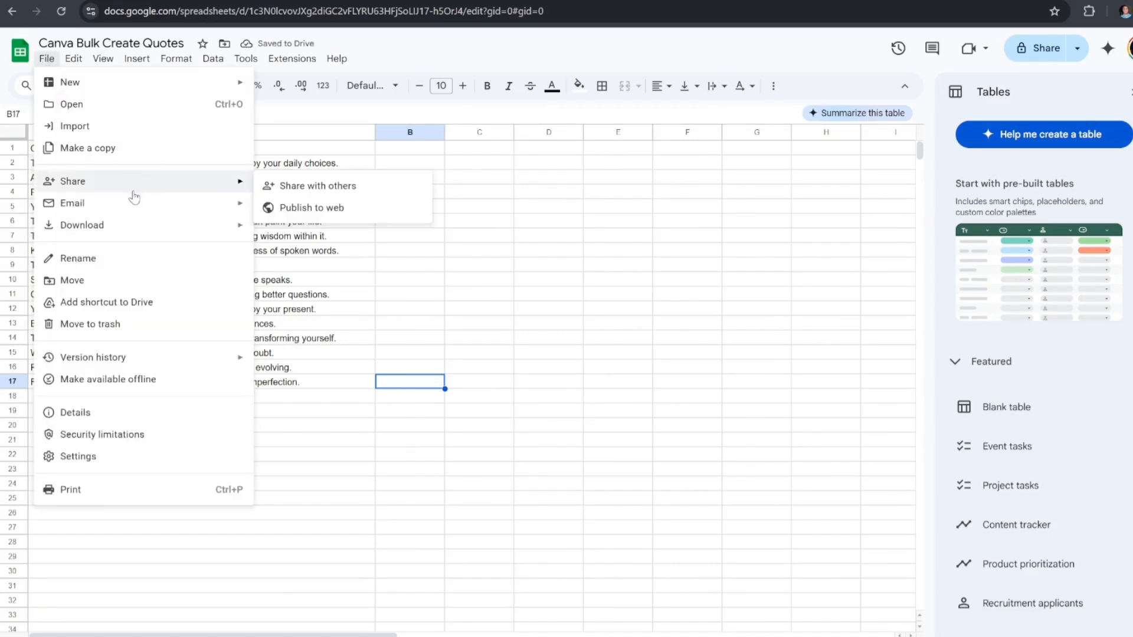
{"action": "mouse_move", "coordinate": [131, 223]}
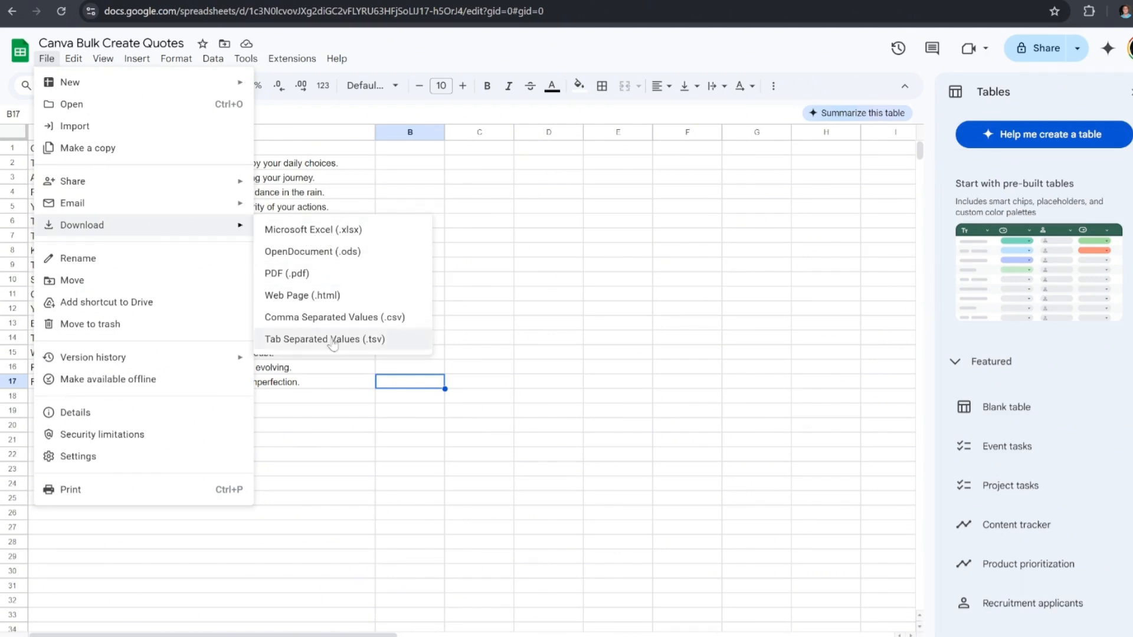
{"action": "left_click", "coordinate": [393, 319]}
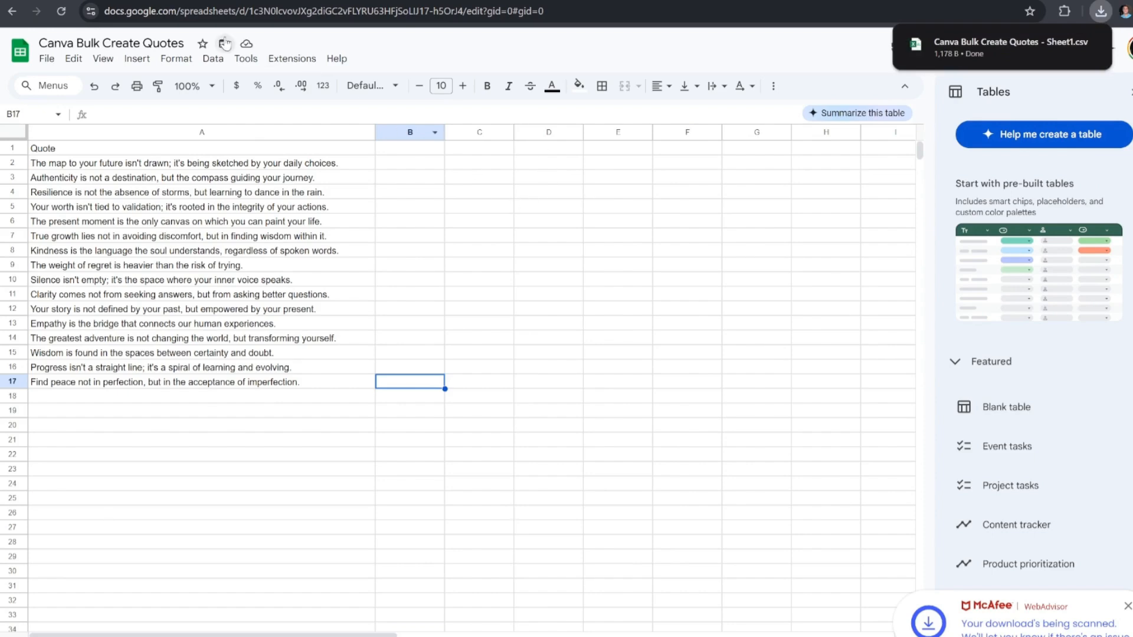
Step: Switch to Midjourney, review the generated landscape backgrounds and view the first image enlarged
{"action": "left_click", "coordinate": [590, 1]}
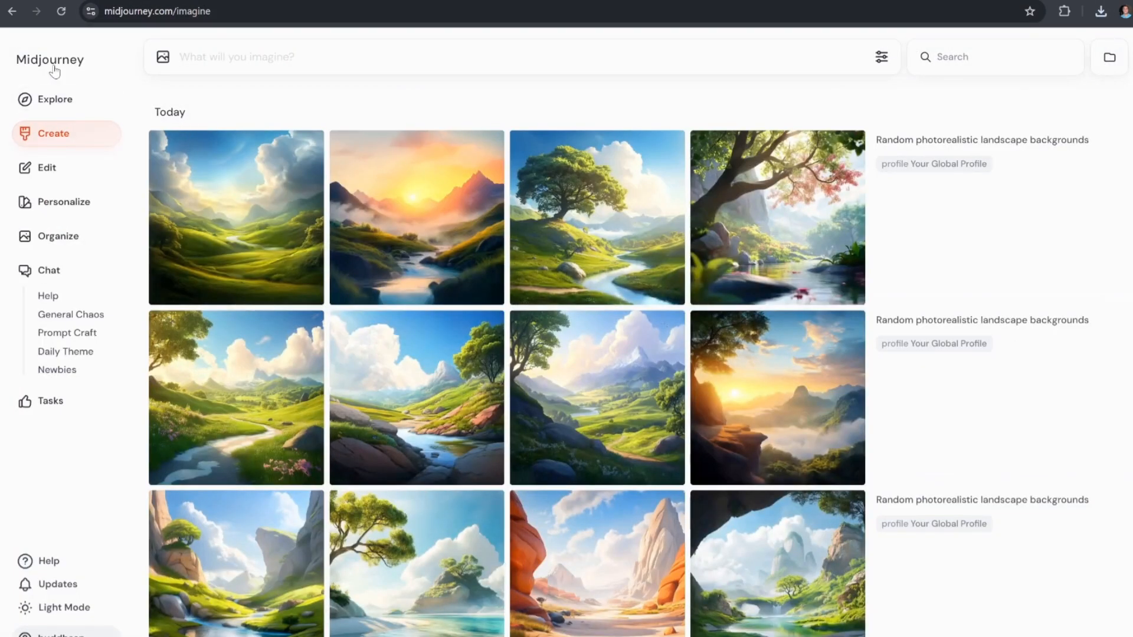
{"action": "scroll", "coordinate": [425, 177], "scroll_direction": "down", "scroll_amount": 4}
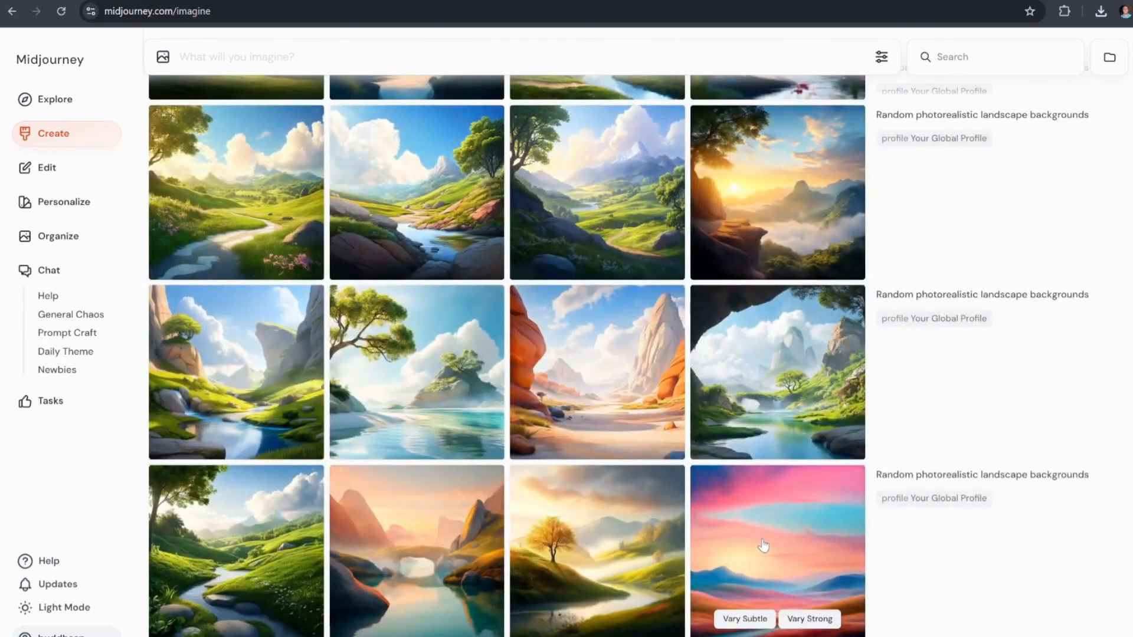
{"action": "scroll", "coordinate": [763, 546], "scroll_direction": "up", "scroll_amount": 4}
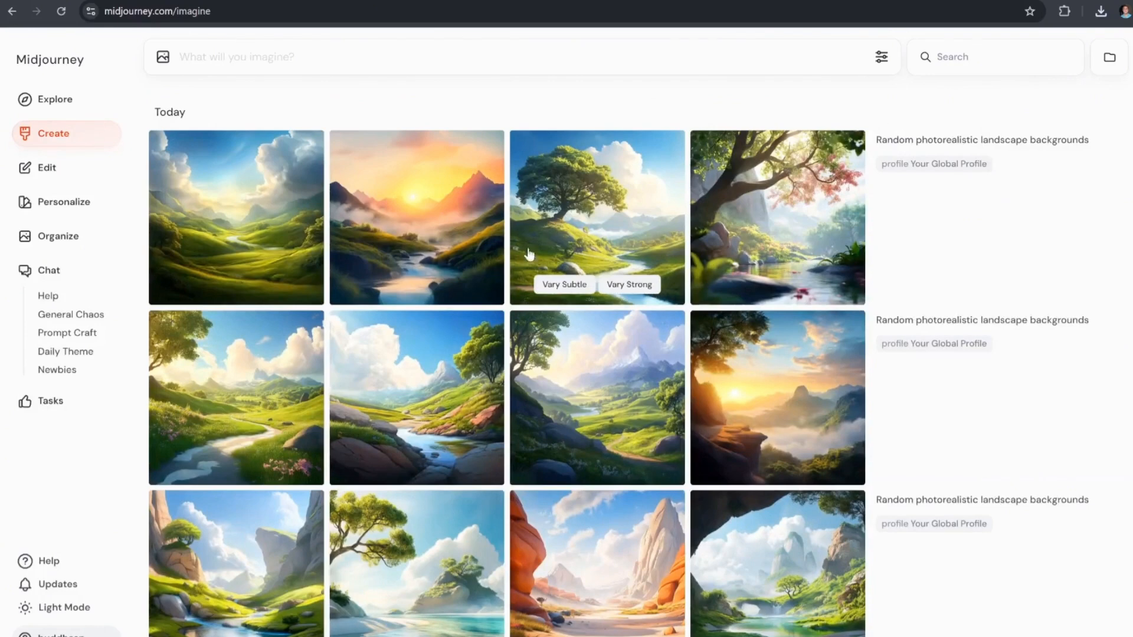
{"action": "left_click", "coordinate": [235, 214]}
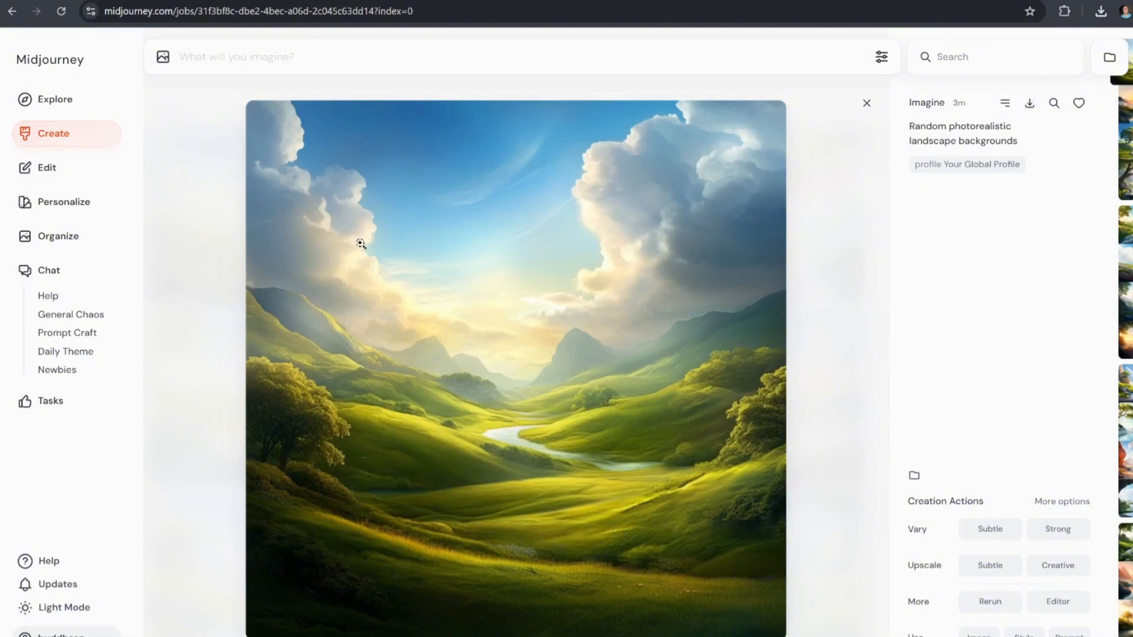
{"action": "left_click", "coordinate": [69, 139]}
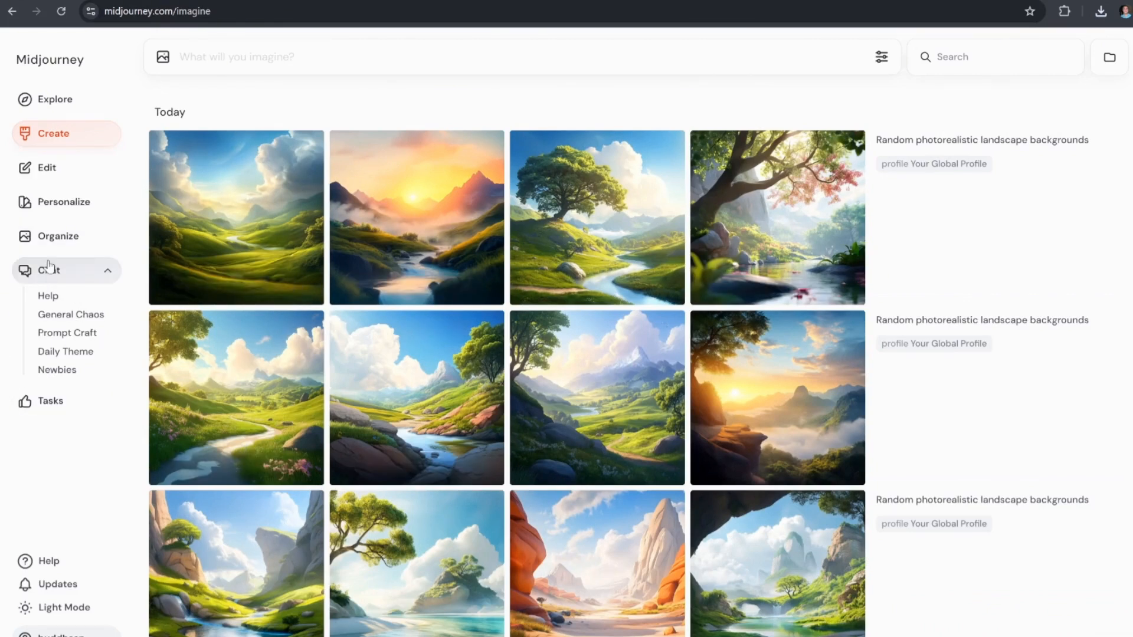
Step: Open the Midjourney image archive and select all of today's images
{"action": "left_click", "coordinate": [67, 238]}
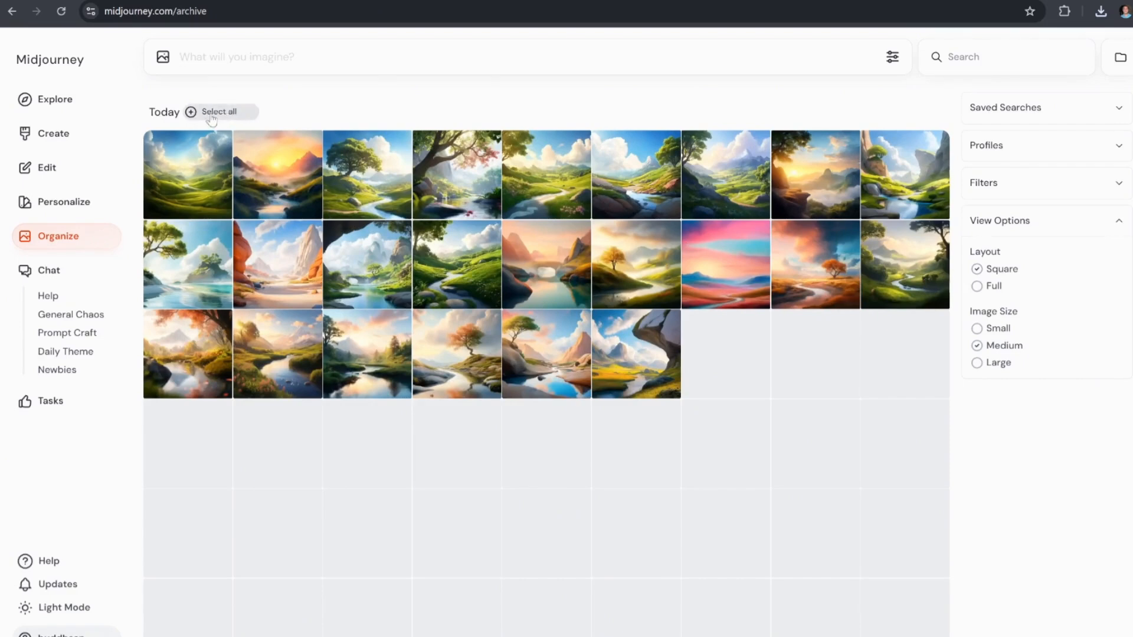
{"action": "left_click", "coordinate": [208, 116]}
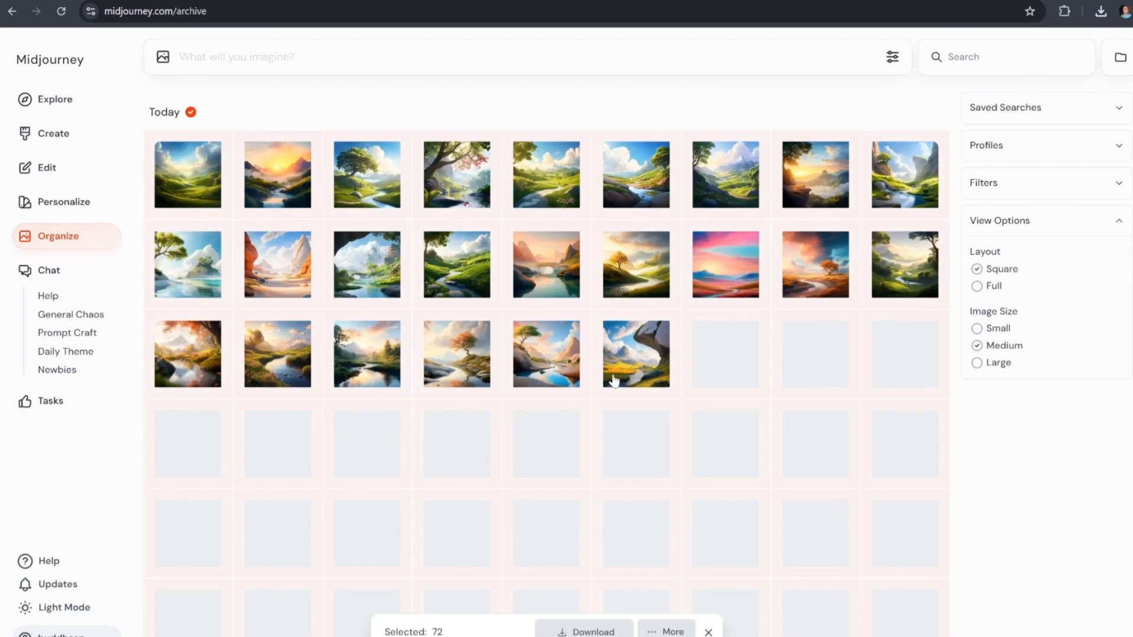
{"action": "scroll", "coordinate": [693, 381], "scroll_direction": "down", "scroll_amount": 5}
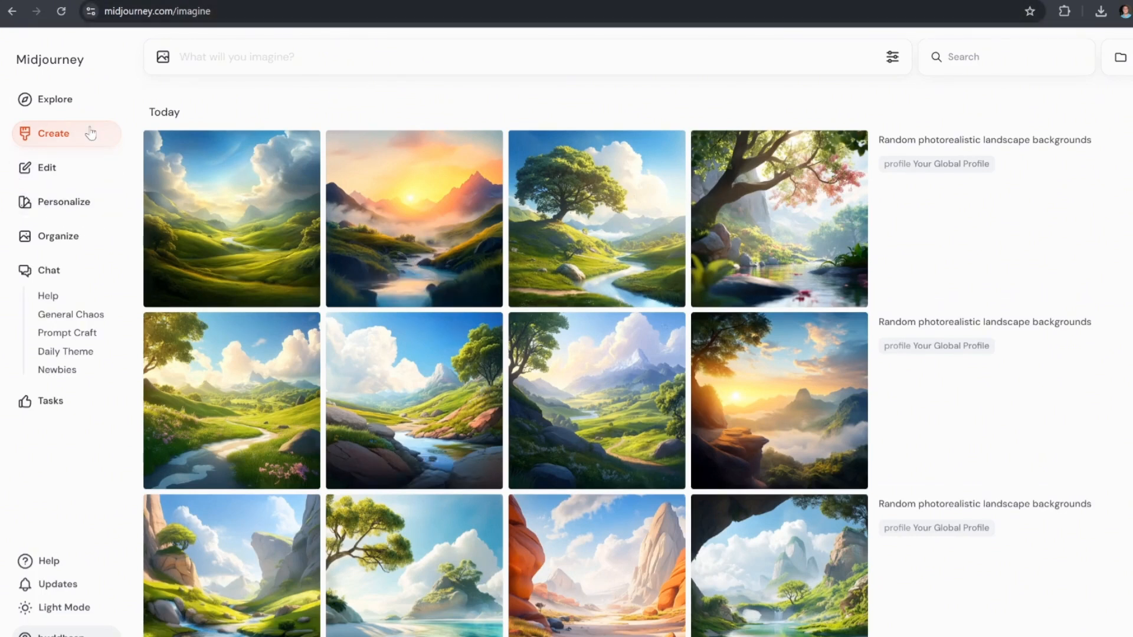
Step: Open the image archive and select 16 landscape images from the first two rows
{"action": "left_click", "coordinate": [67, 243]}
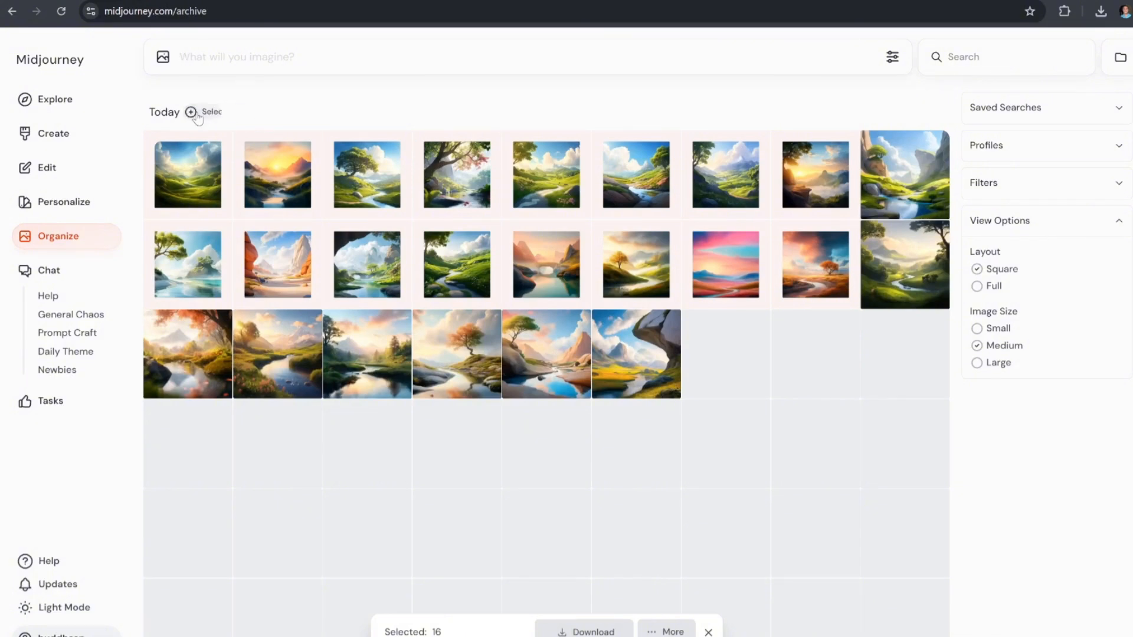
{"action": "left_click", "coordinate": [217, 115]}
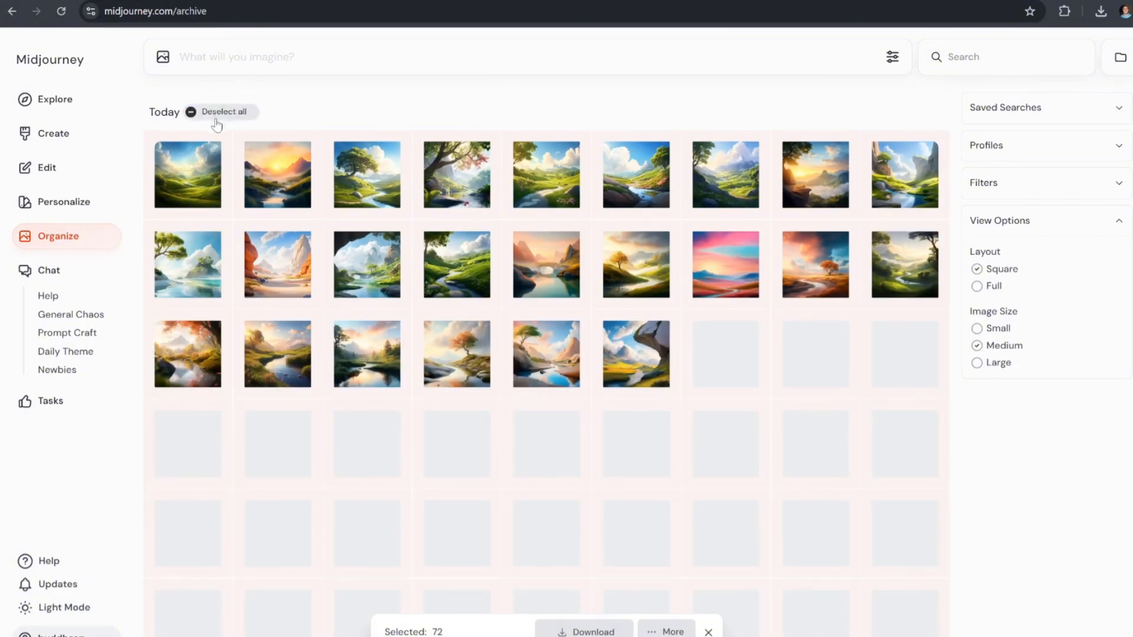
{"action": "left_click", "coordinate": [206, 112]}
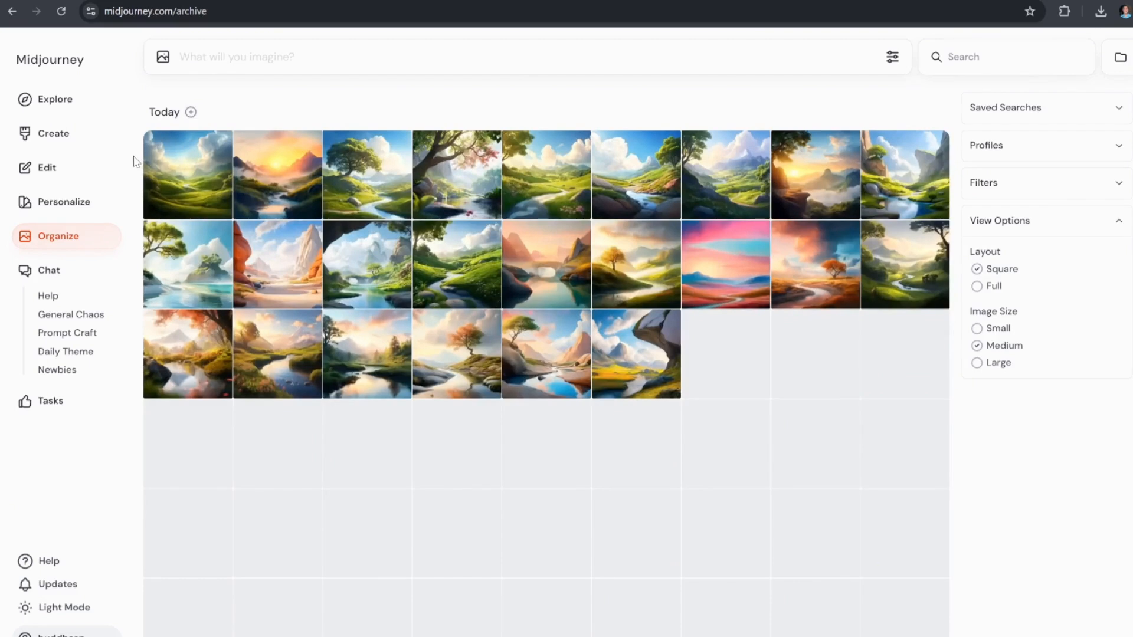
{"action": "left_click_drag", "start_coordinate": [133, 167], "coordinate": [806, 297]}
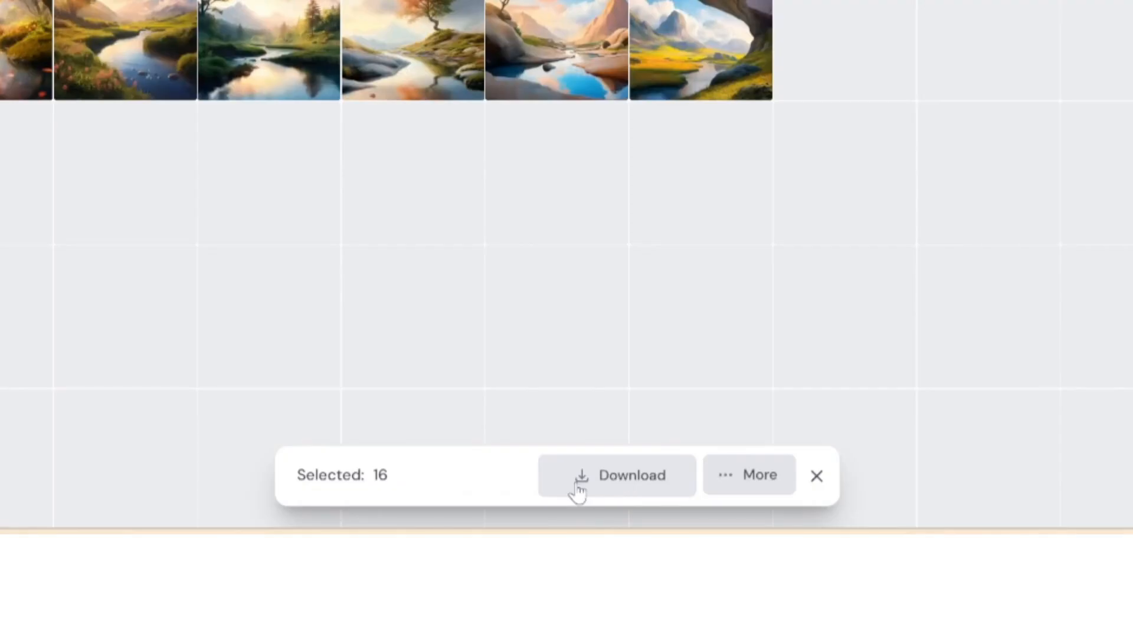
Step: Download the 16 selected images and open the downloaded zip file
{"action": "left_click", "coordinate": [601, 489]}
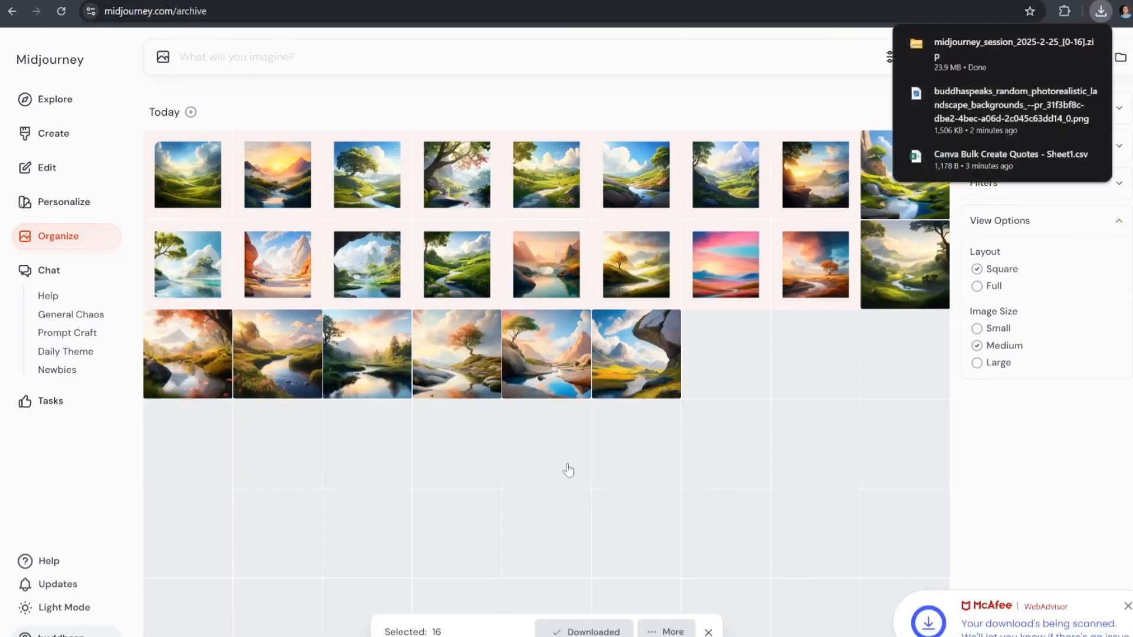
{"action": "left_click", "coordinate": [987, 52]}
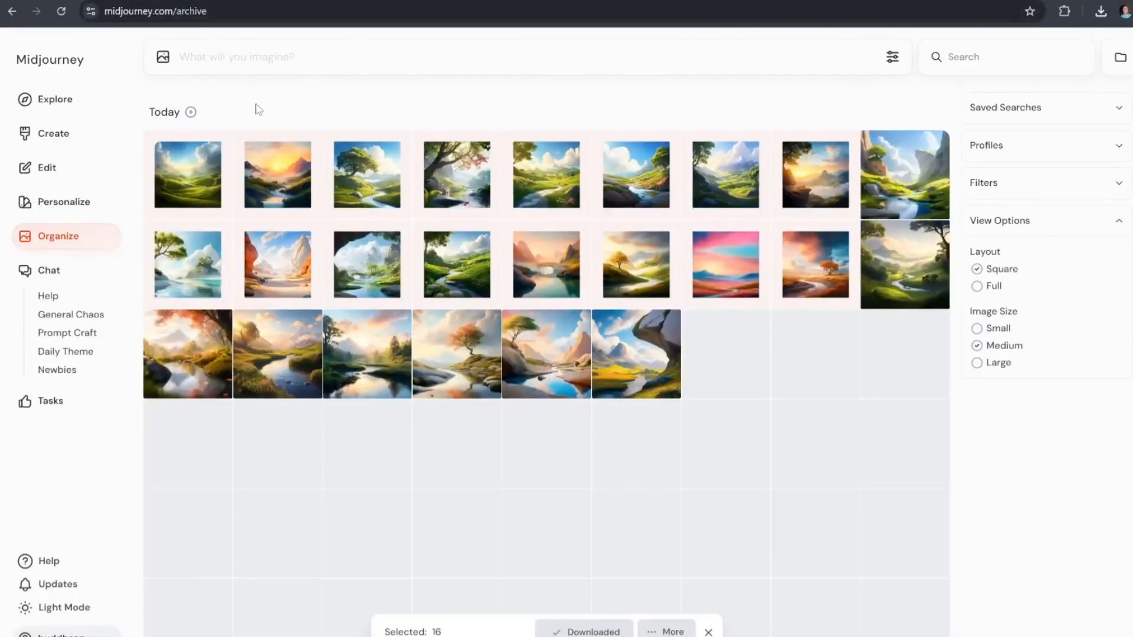
{"action": "key", "text": "Escape"}
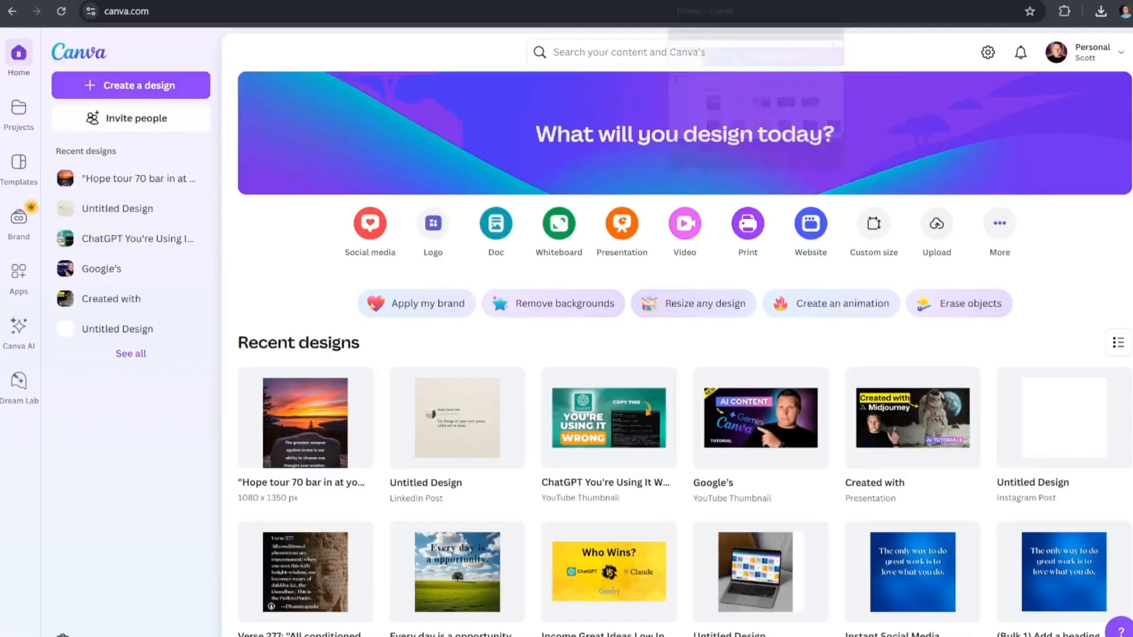
Step: Switch to Canva and create a new LinkedIn Post design of 1200 × 1200 px
{"action": "left_click", "coordinate": [370, 227]}
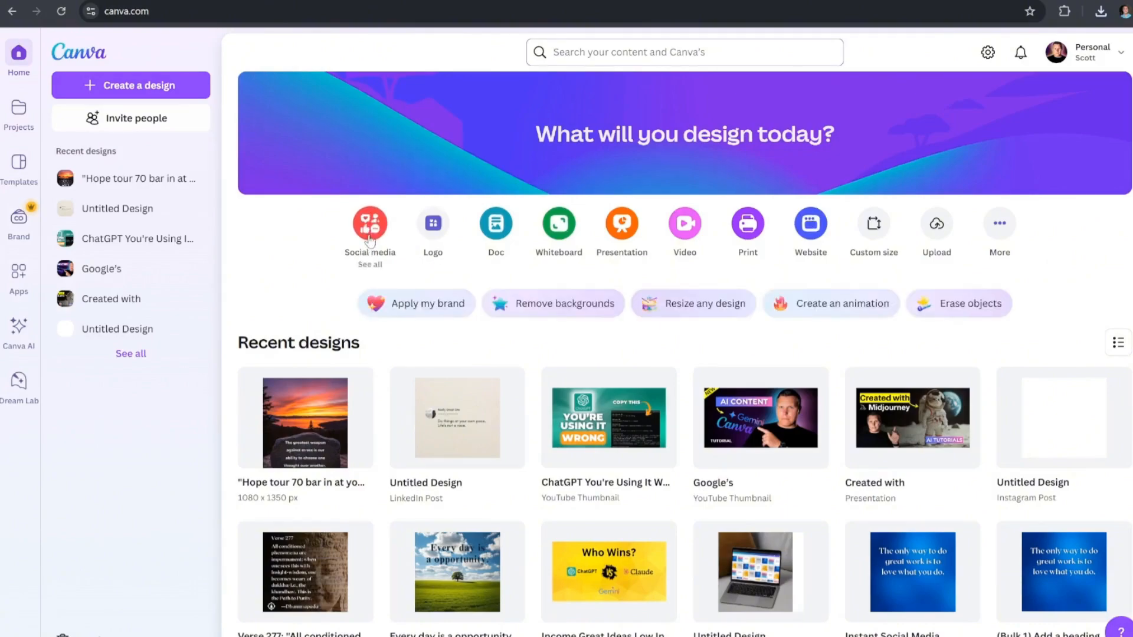
{"action": "left_click", "coordinate": [656, 162]}
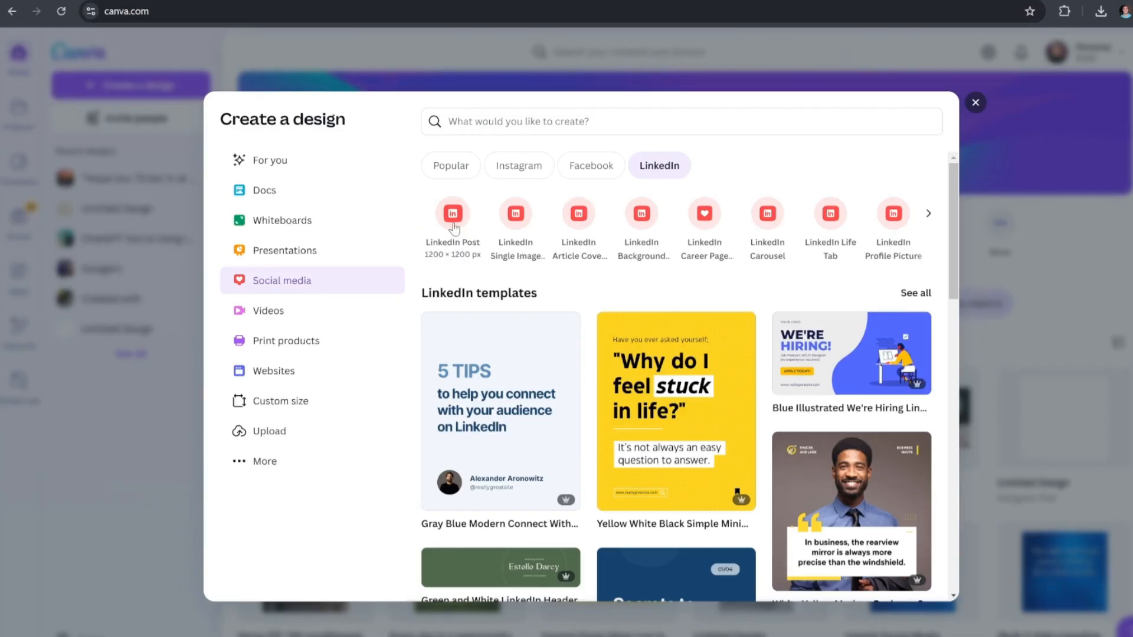
{"action": "left_click", "coordinate": [453, 216]}
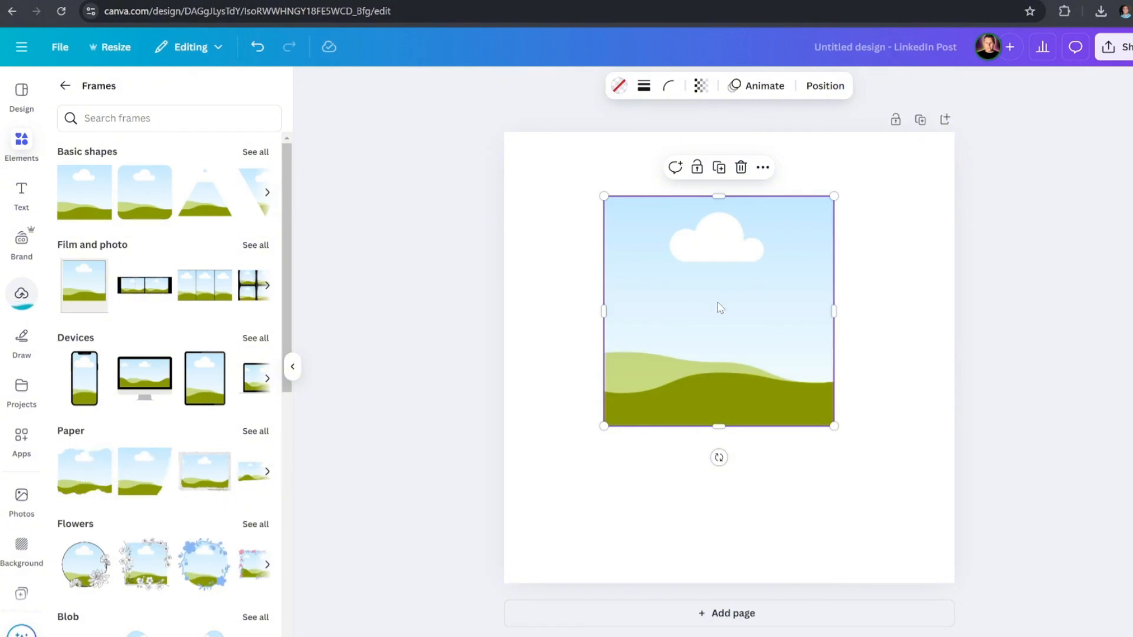
Step: Move the square frame to the page's upper-left corner and stretch it to cover the whole page
{"action": "left_click_drag", "start_coordinate": [719, 308], "coordinate": [620, 243]}
{"action": "left_click_drag", "start_coordinate": [746, 248], "coordinate": [953, 247]}
{"action": "left_click_drag", "start_coordinate": [731, 362], "coordinate": [702, 585]}
{"action": "left_click", "coordinate": [452, 307]}
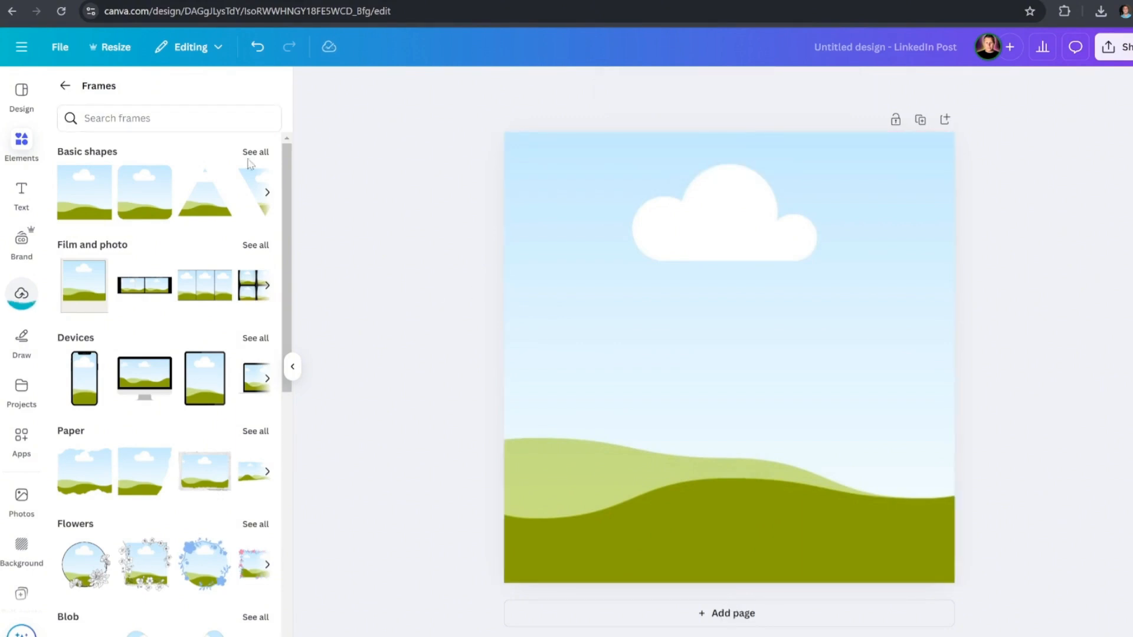
Step: Try the uploaded sunrise landscape in the full-page frame, and undo the placement
{"action": "left_click", "coordinate": [17, 300]}
{"action": "left_click_drag", "start_coordinate": [115, 252], "coordinate": [724, 317]}
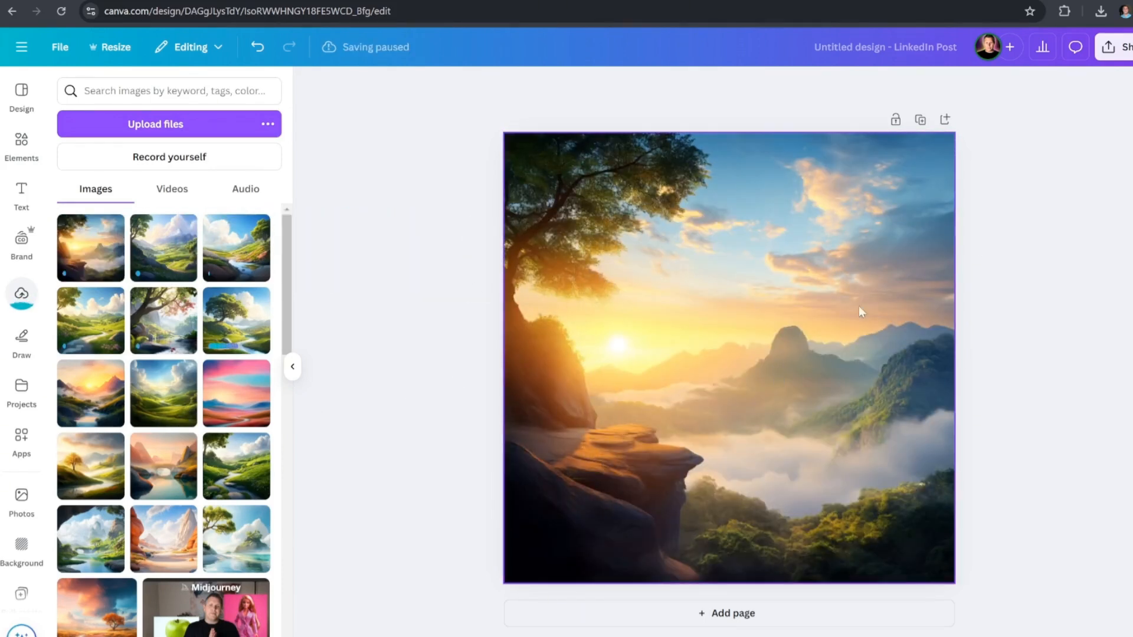
{"action": "key", "text": "ctrl+z"}
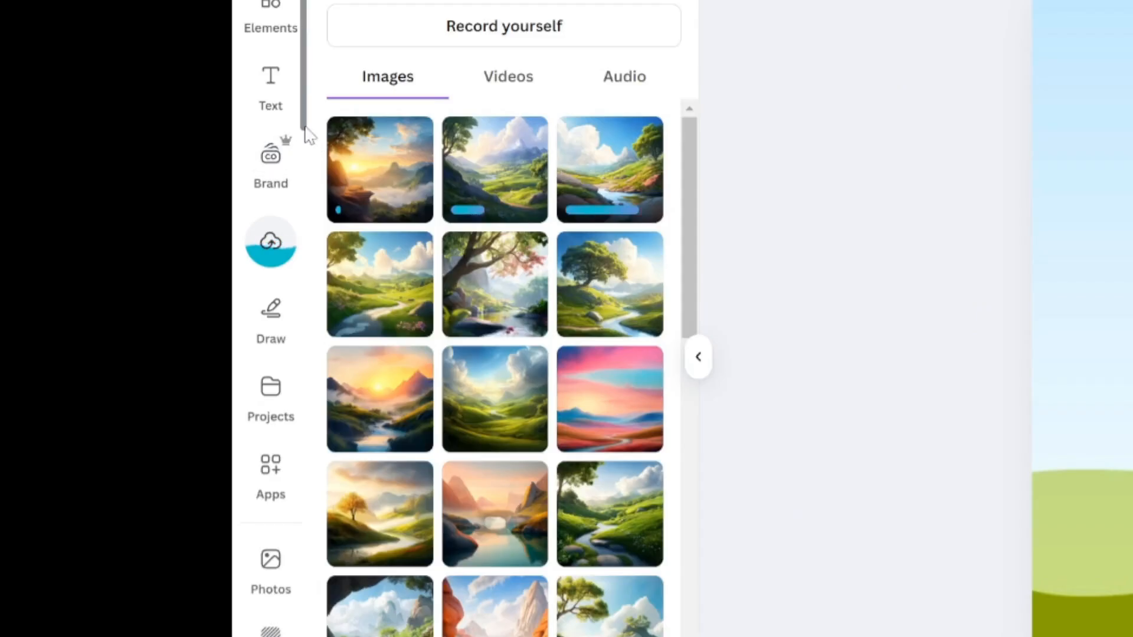
Step: Locate the Bulk create feature among the editor's tools
{"action": "scroll", "coordinate": [310, 130], "scroll_direction": "down", "scroll_amount": 2}
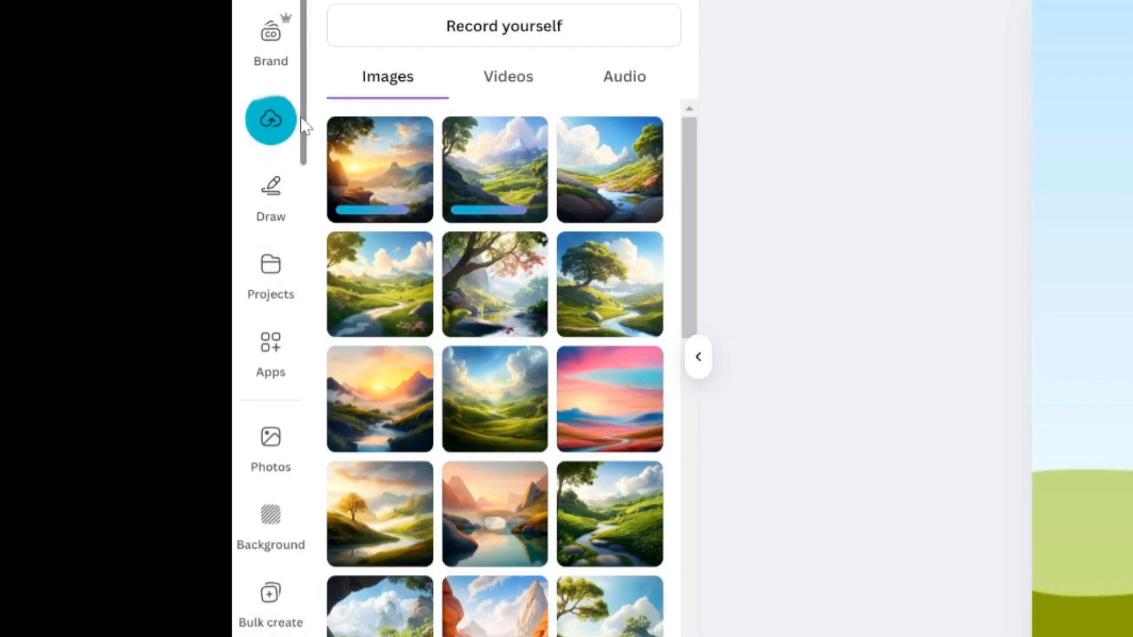
{"action": "scroll", "coordinate": [301, 207], "scroll_direction": "down", "scroll_amount": 3}
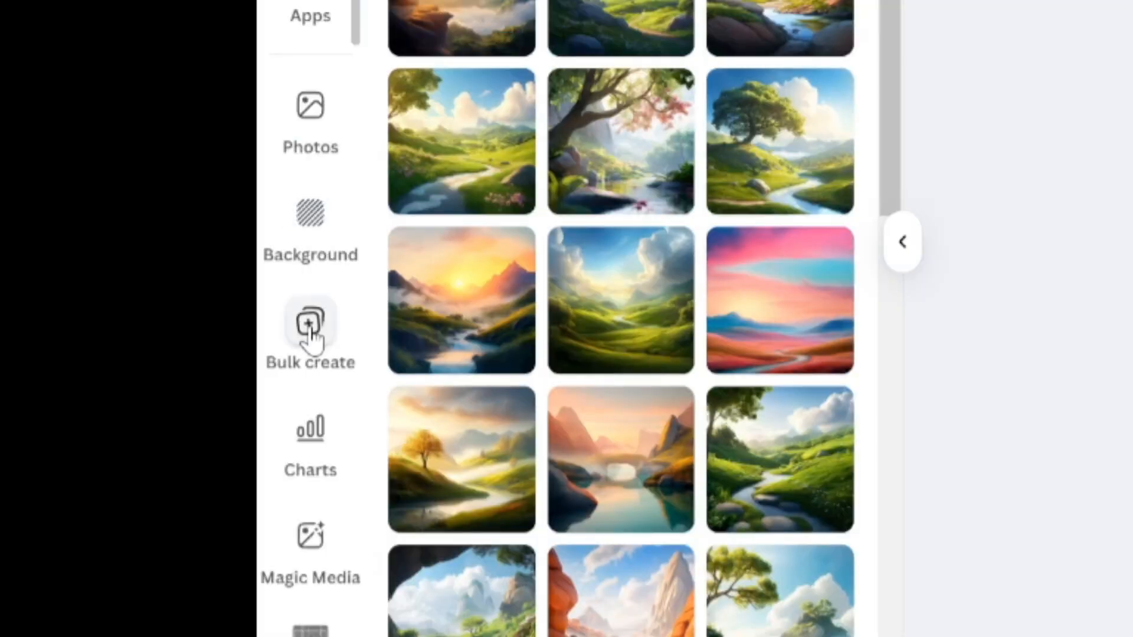
{"action": "left_click", "coordinate": [271, 418]}
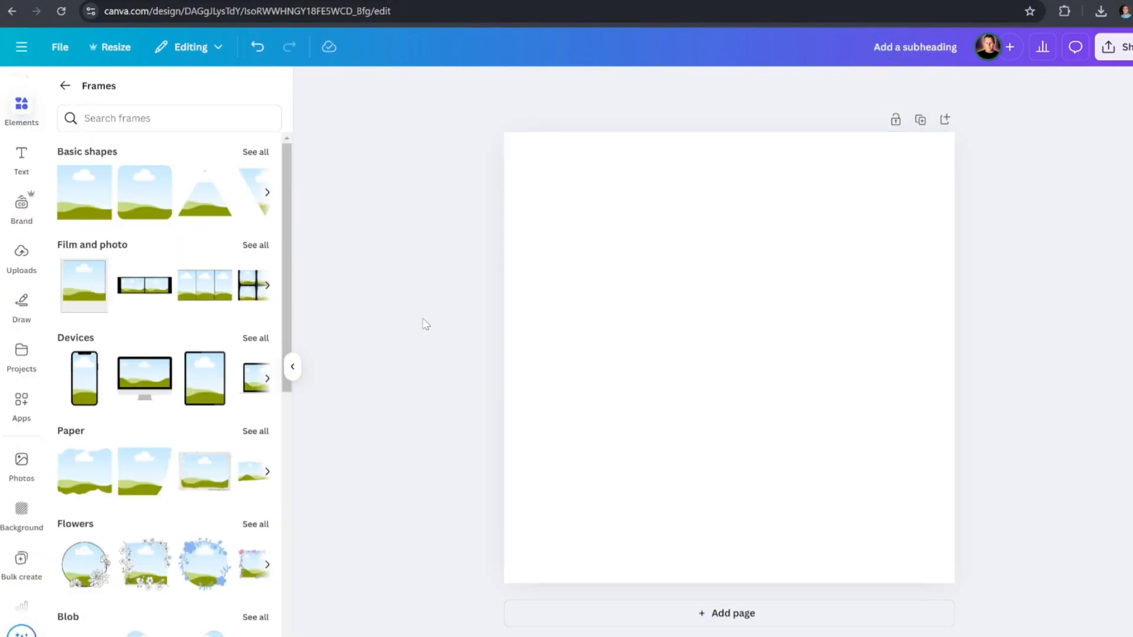
Step: Leave the frames collection and add a subheading text box to the blank page
{"action": "left_click", "coordinate": [65, 86]}
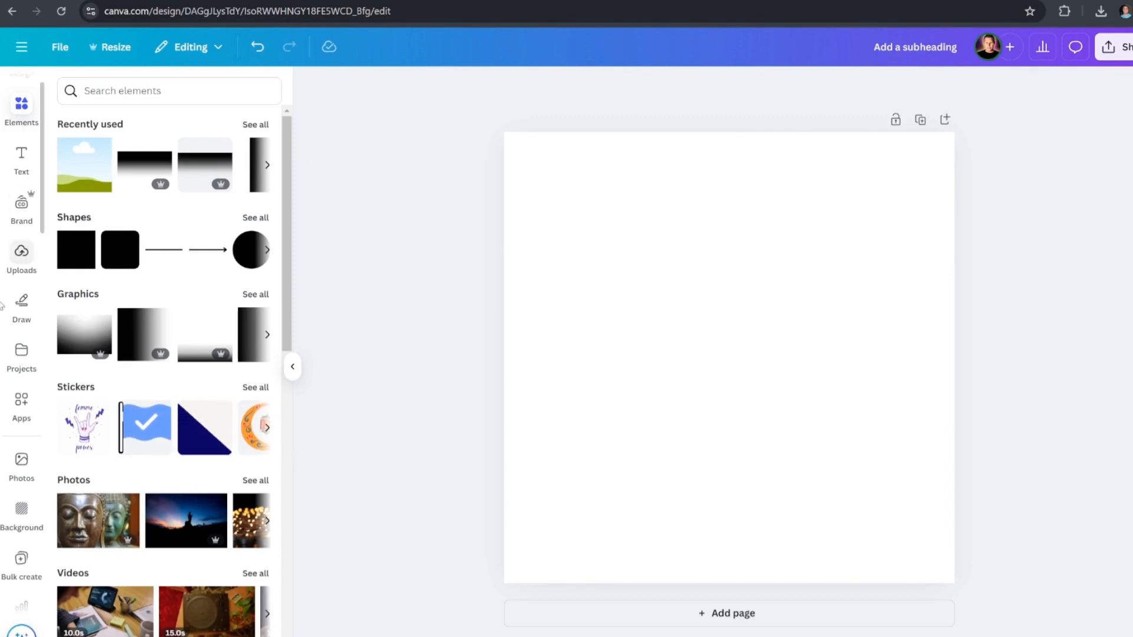
{"action": "left_click", "coordinate": [21, 158]}
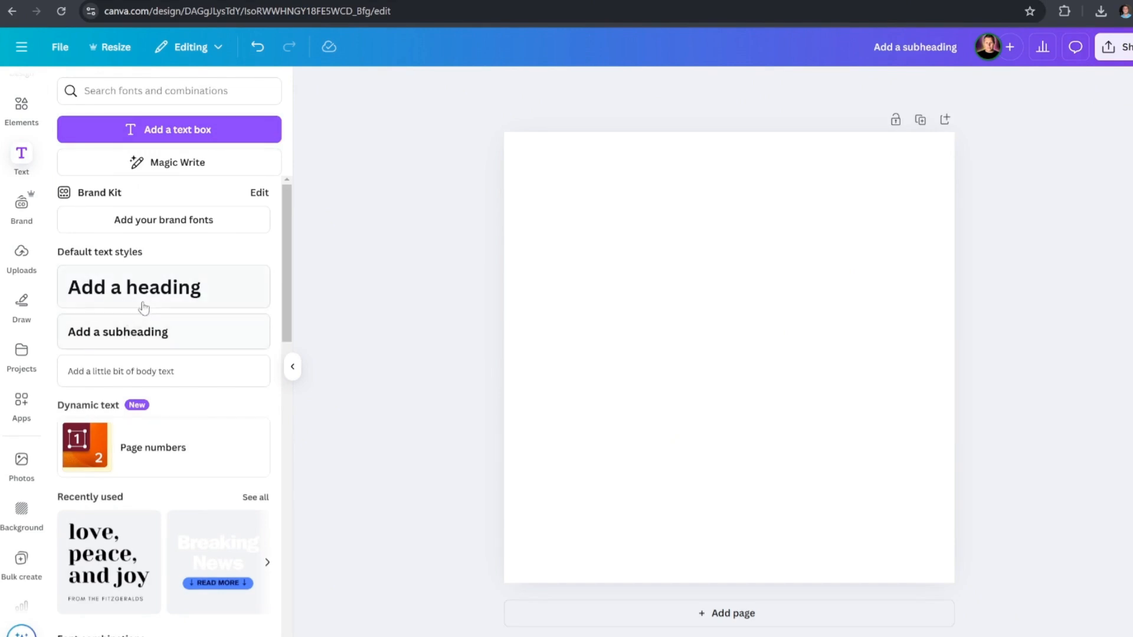
{"action": "left_click", "coordinate": [142, 330]}
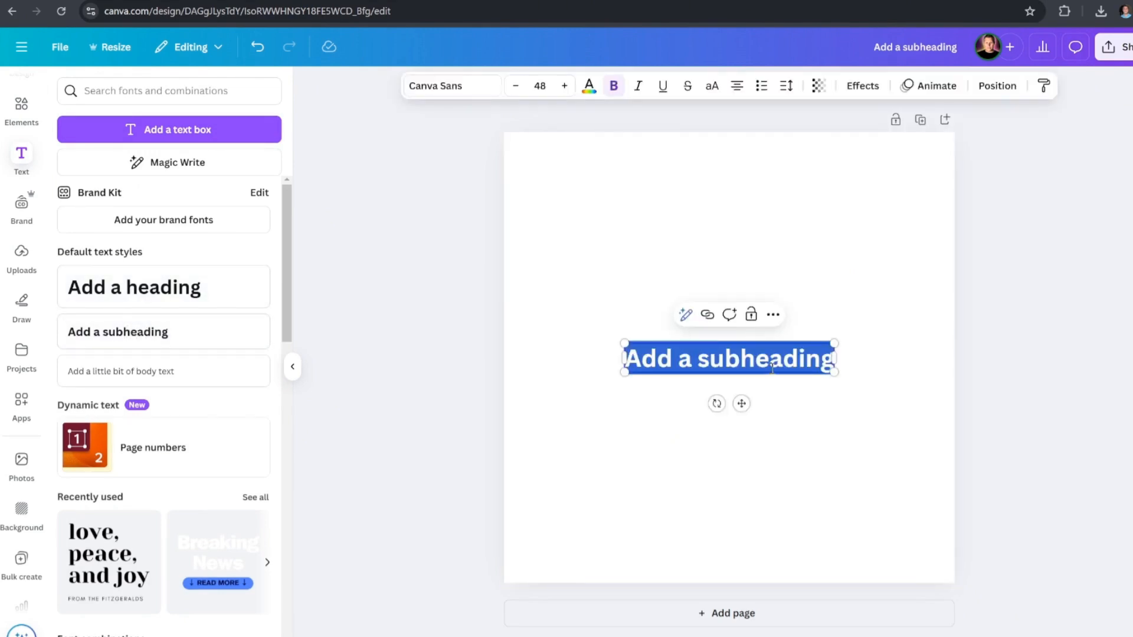
Step: Search the fonts for "typew" and set the subheading's font to Special Elite
{"action": "left_click", "coordinate": [465, 87]}
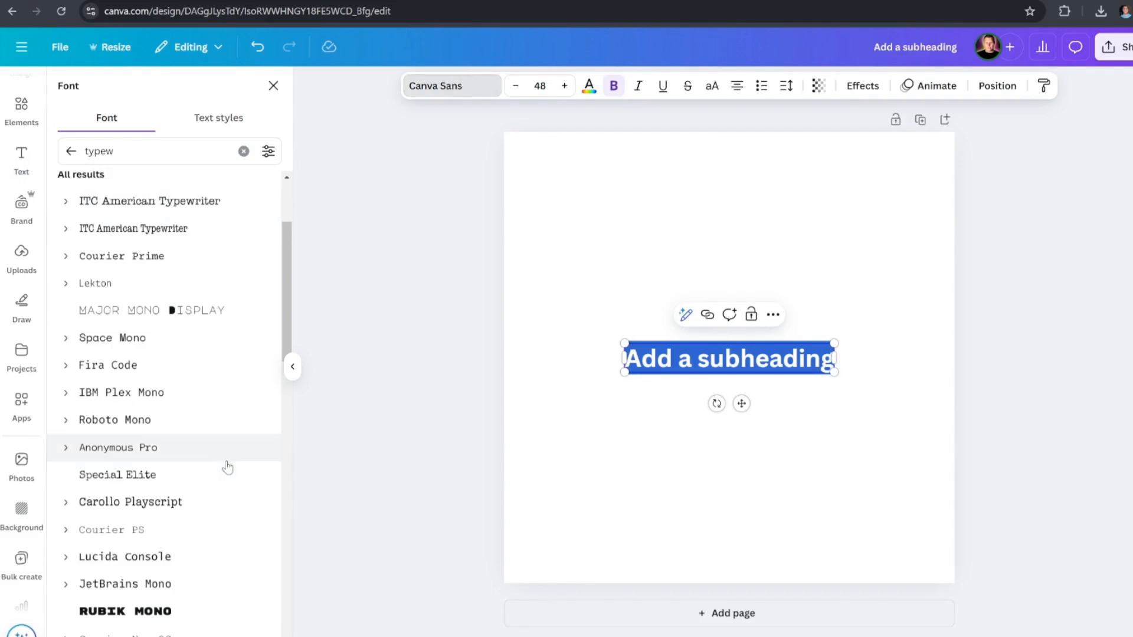
{"action": "left_click", "coordinate": [193, 478]}
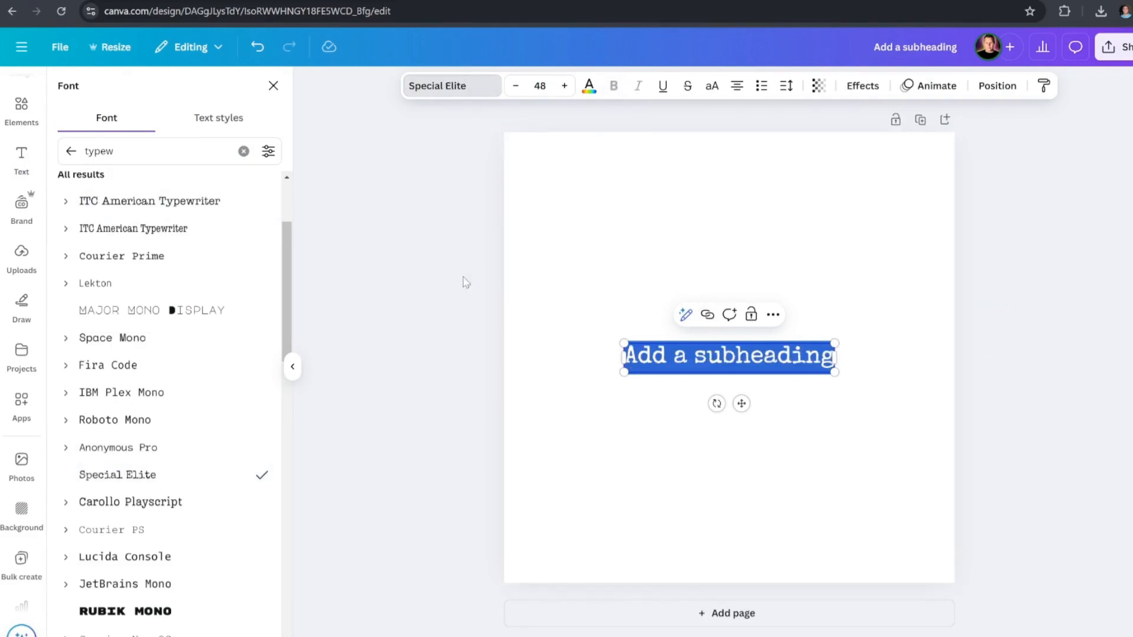
{"action": "left_click", "coordinate": [438, 263]}
{"action": "left_click", "coordinate": [473, 325]}
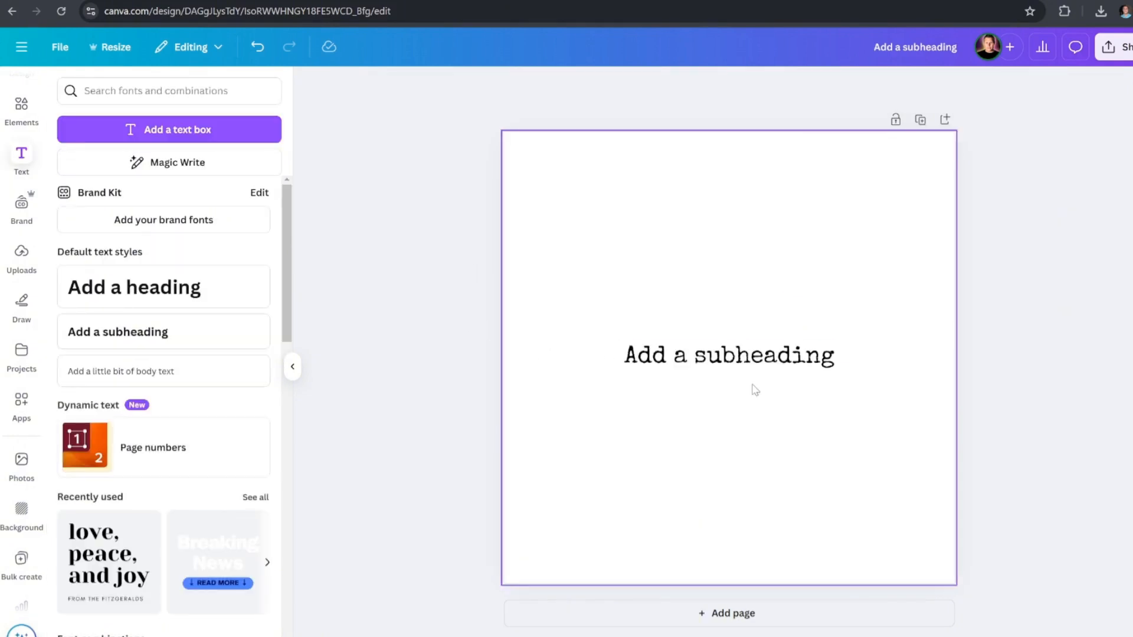
Step: Move the subheading to the upper part of the page and set its text color to white
{"action": "left_click_drag", "start_coordinate": [744, 359], "coordinate": [744, 211]}
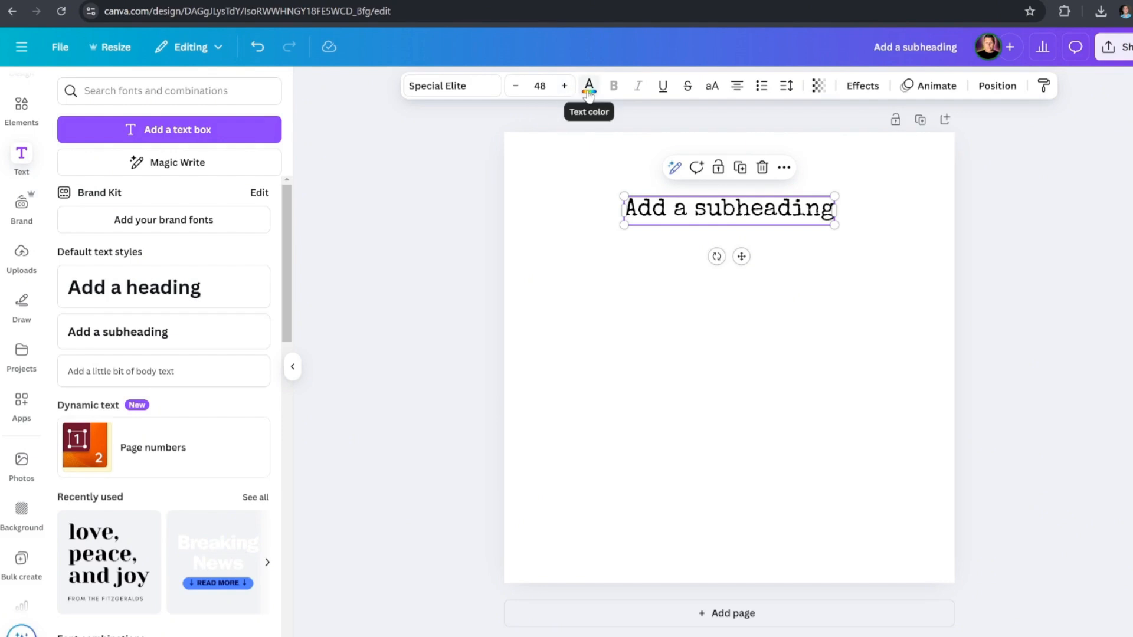
{"action": "left_click", "coordinate": [588, 92]}
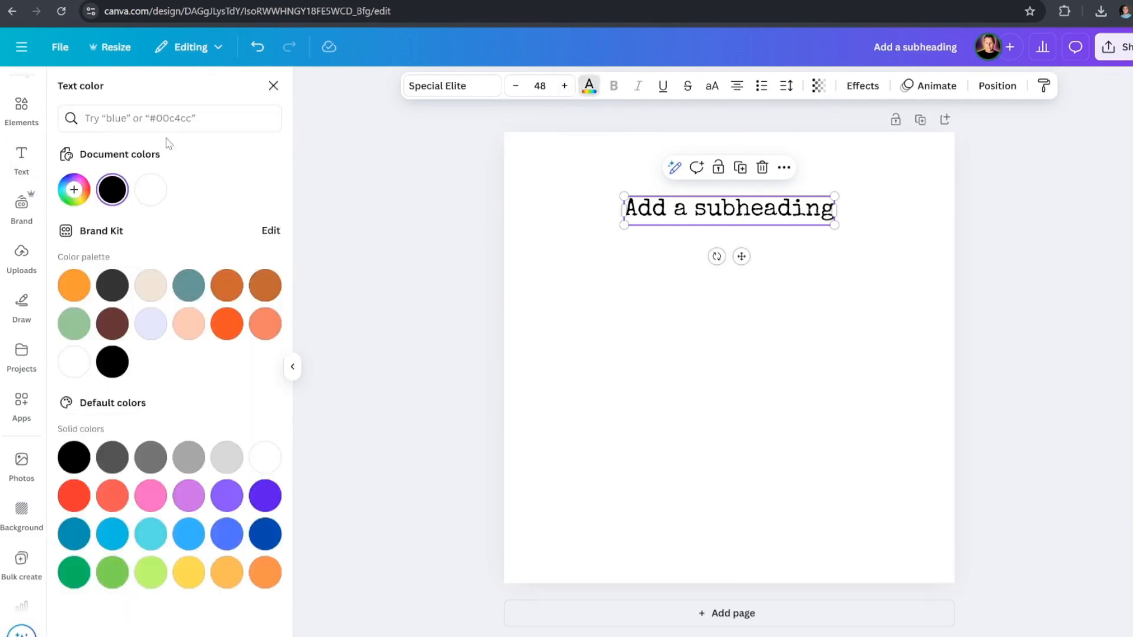
{"action": "left_click", "coordinate": [151, 189]}
Step: Apply the Lift effect to the subheading at maximum intensity
{"action": "left_click", "coordinate": [874, 89]}
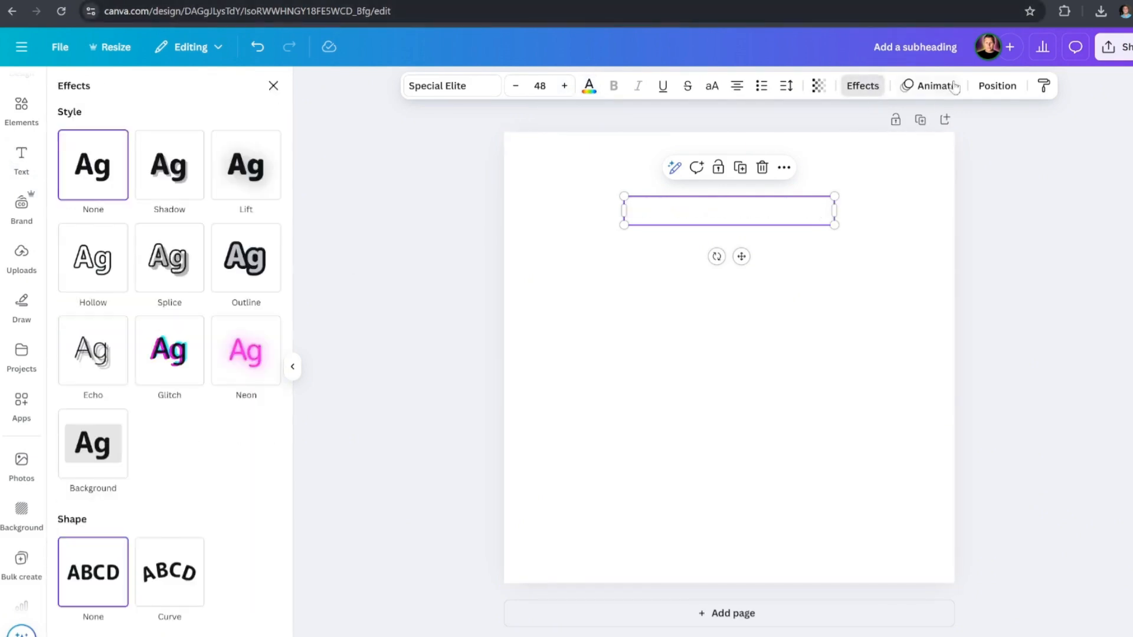
{"action": "left_click", "coordinate": [246, 166]}
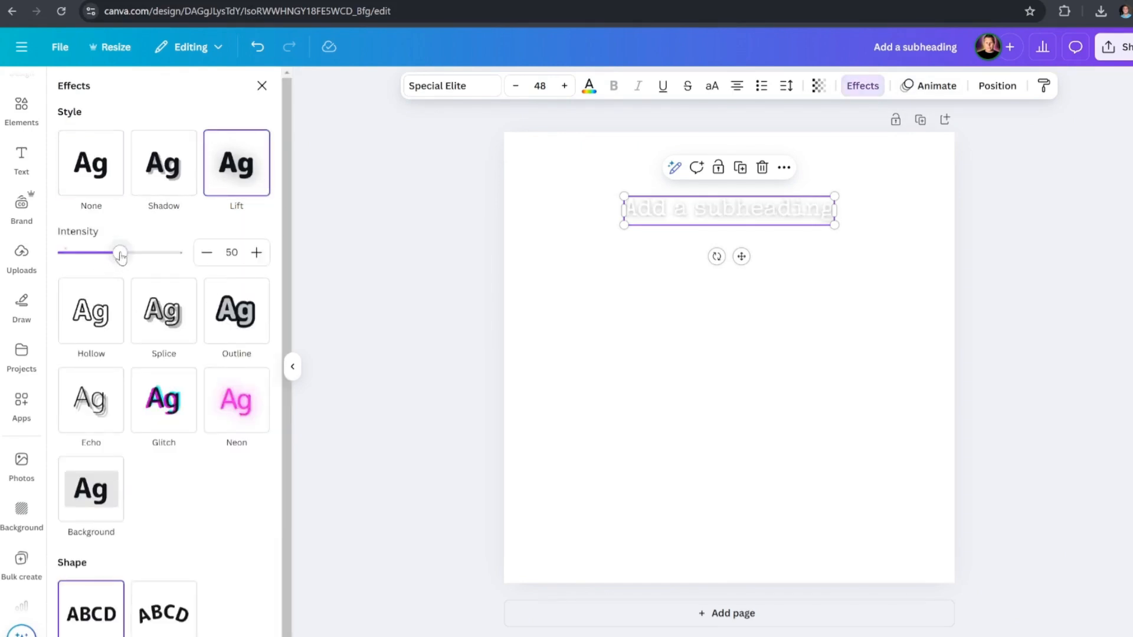
{"action": "left_click_drag", "start_coordinate": [121, 256], "coordinate": [296, 253]}
{"action": "left_click", "coordinate": [396, 215]}
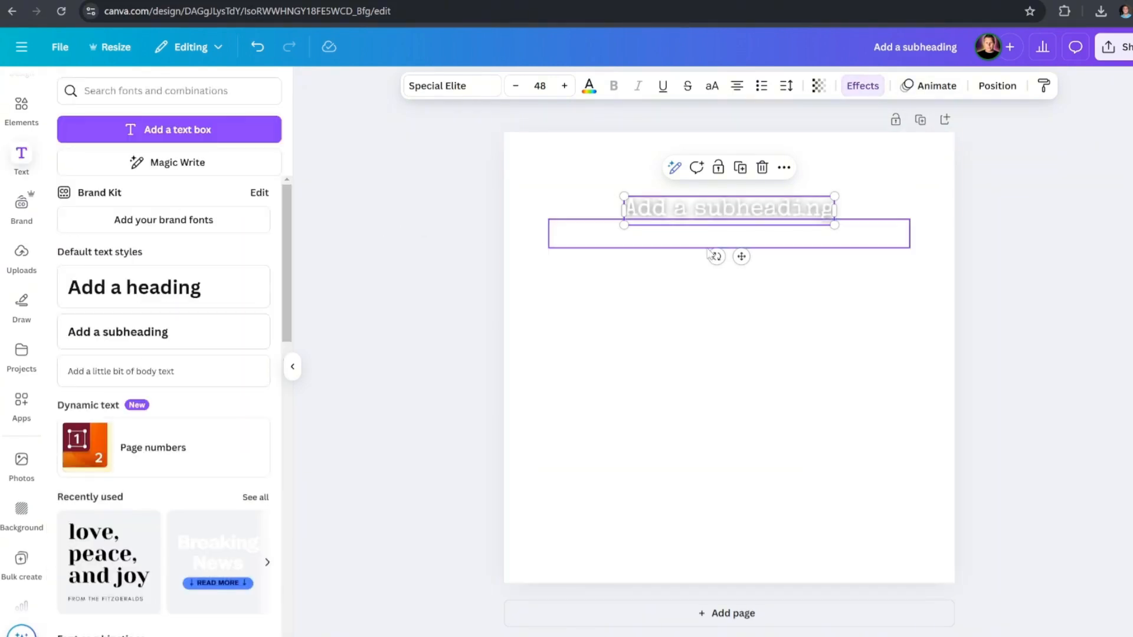
{"action": "left_click", "coordinate": [404, 277]}
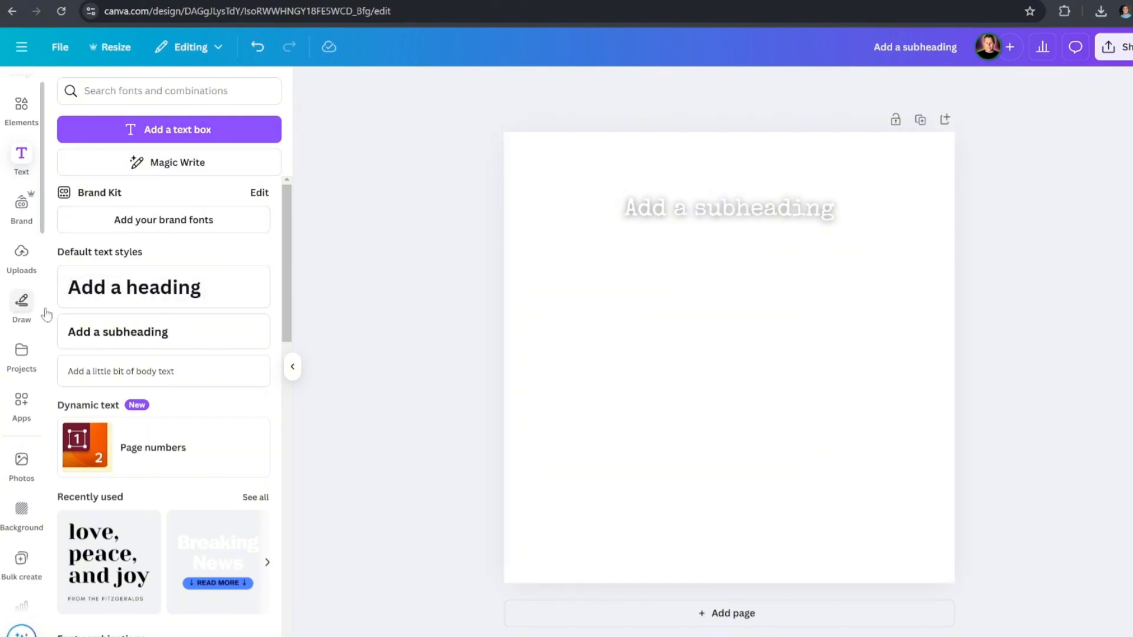
Step: Add a square frame from the basic shapes and place it below the subheading
{"action": "left_click", "coordinate": [21, 107]}
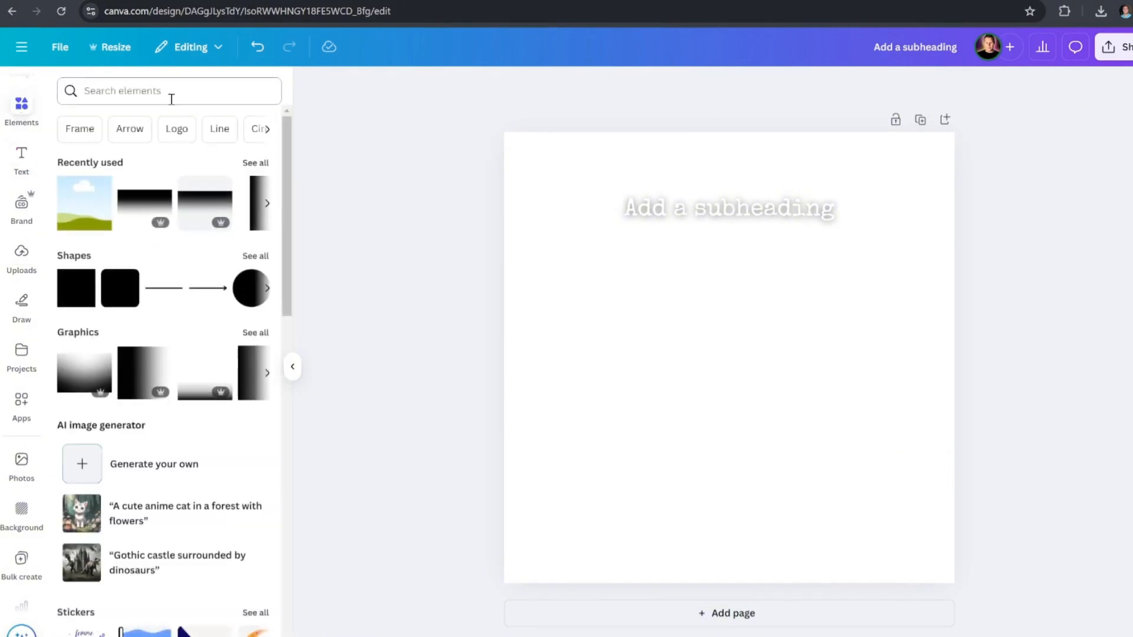
{"action": "left_click", "coordinate": [73, 91]}
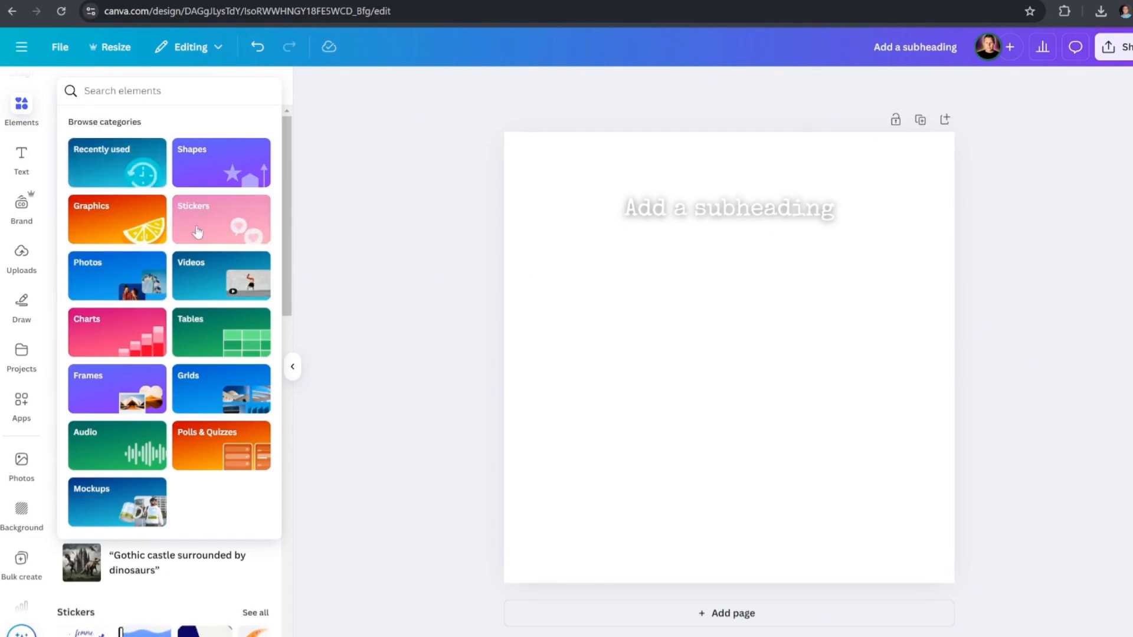
{"action": "left_click", "coordinate": [105, 390]}
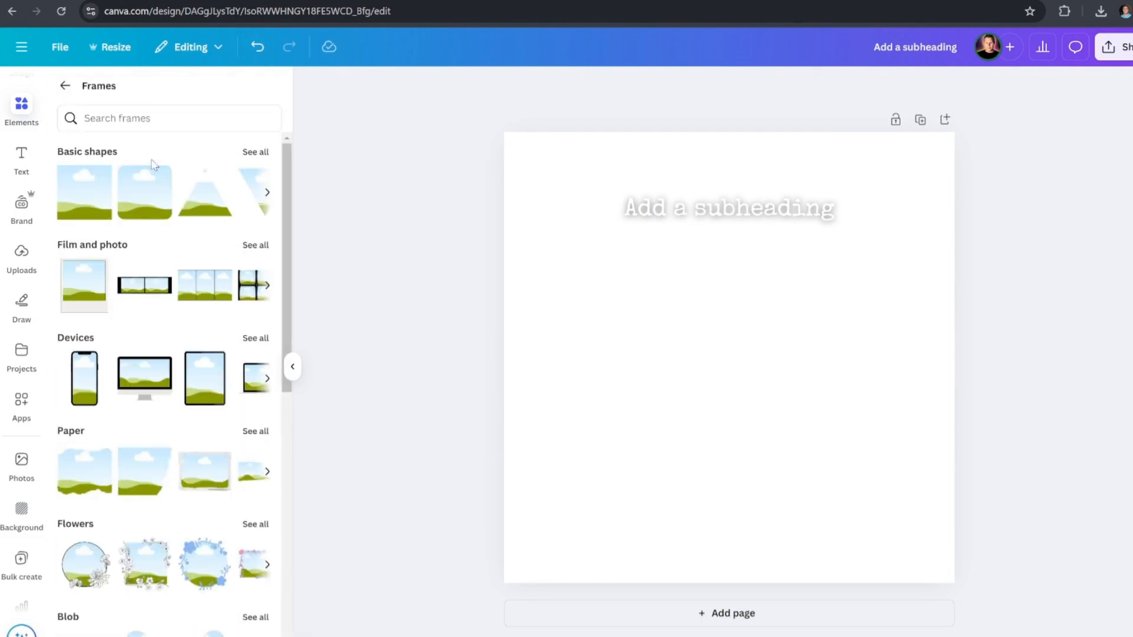
{"action": "left_click", "coordinate": [84, 195]}
{"action": "left_click_drag", "start_coordinate": [698, 343], "coordinate": [672, 375]}
Step: Try the uploaded green valley with mountains image in the square frame, and undo the placement
{"action": "left_click", "coordinate": [22, 253]}
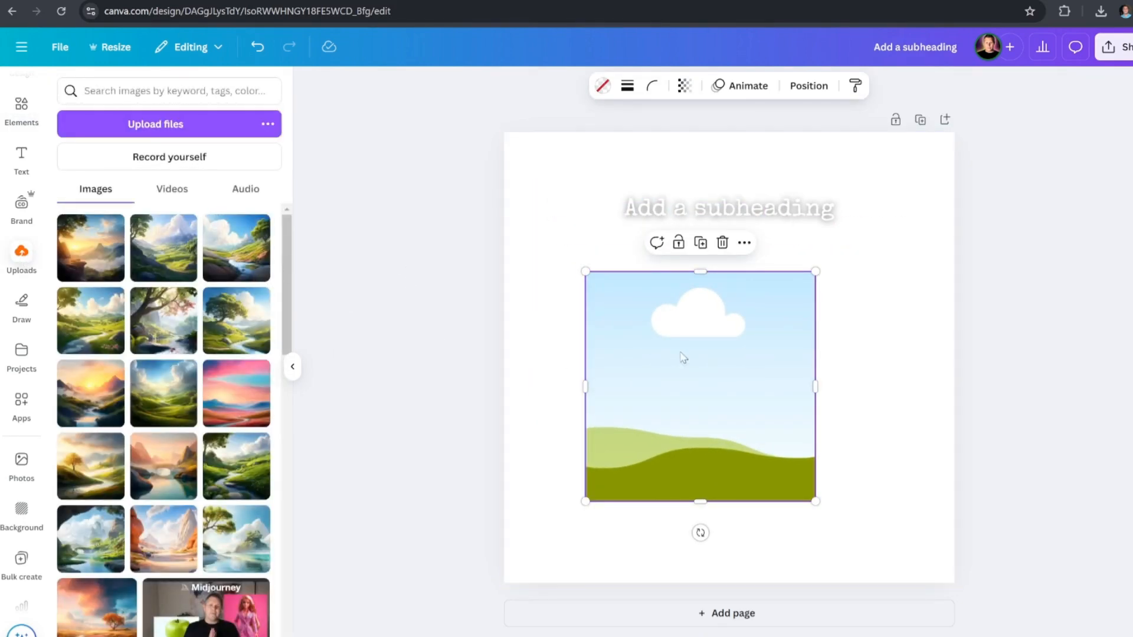
{"action": "left_click_drag", "start_coordinate": [177, 239], "coordinate": [633, 358]}
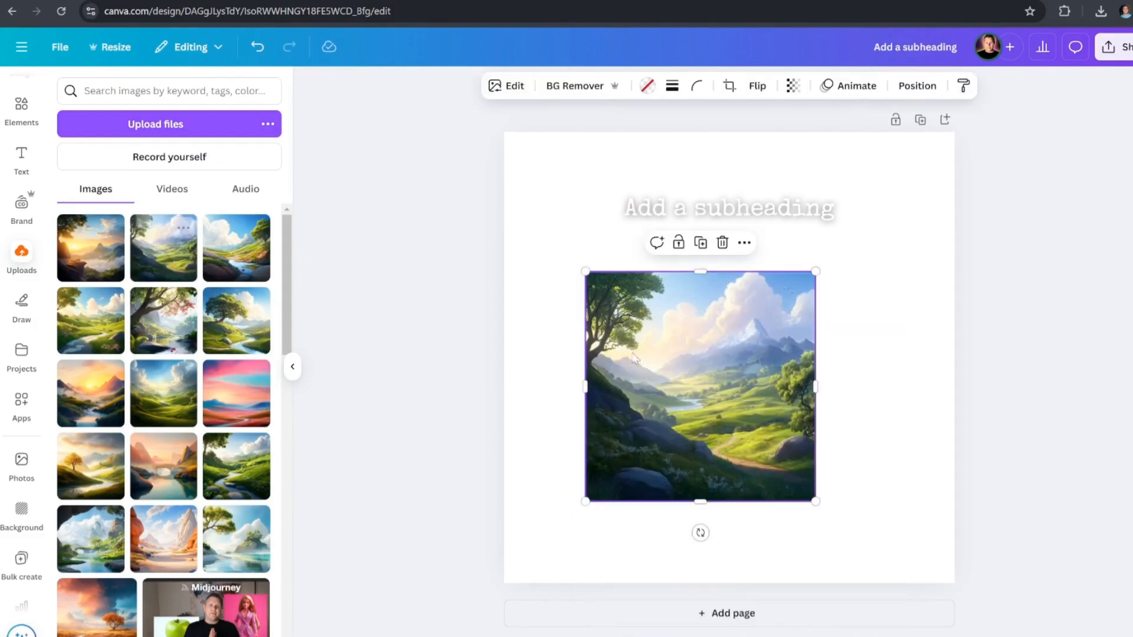
{"action": "key", "text": "ctrl+z"}
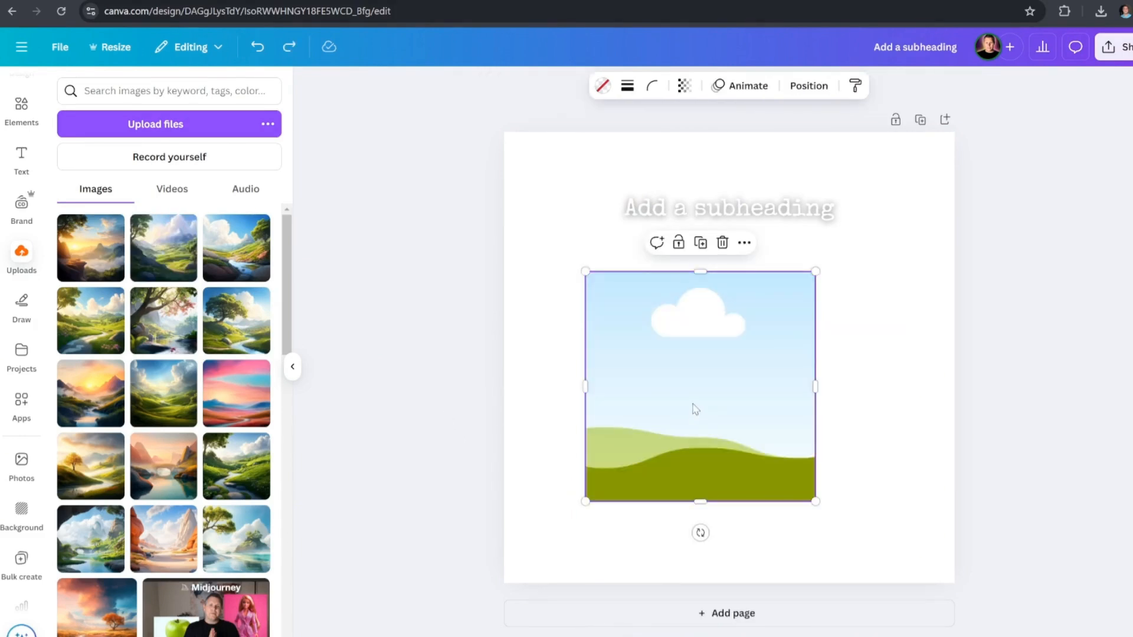
Step: Align the empty frame with the page's upper-left corner and enlarge it to fill the page behind the subheading
{"action": "left_click_drag", "start_coordinate": [695, 409], "coordinate": [614, 263]}
{"action": "left_click_drag", "start_coordinate": [736, 247], "coordinate": [958, 274]}
{"action": "left_click_drag", "start_coordinate": [731, 362], "coordinate": [728, 583]}
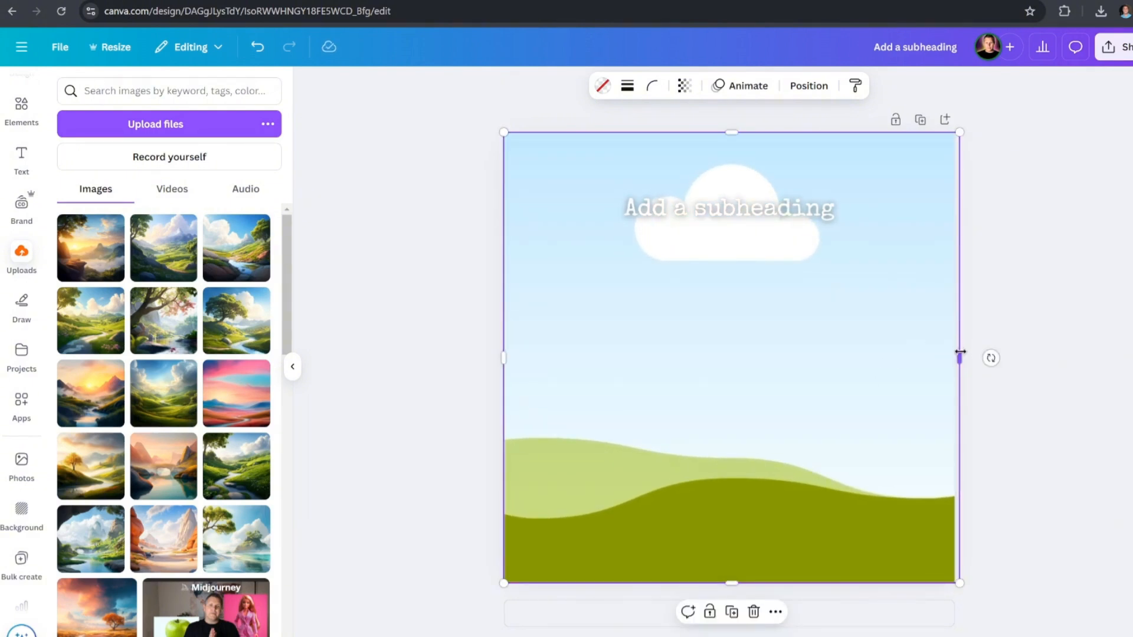
Step: Try the uploaded sunrise landscape image in the full-page frame, and undo the placement
{"action": "left_click_drag", "start_coordinate": [92, 248], "coordinate": [554, 326]}
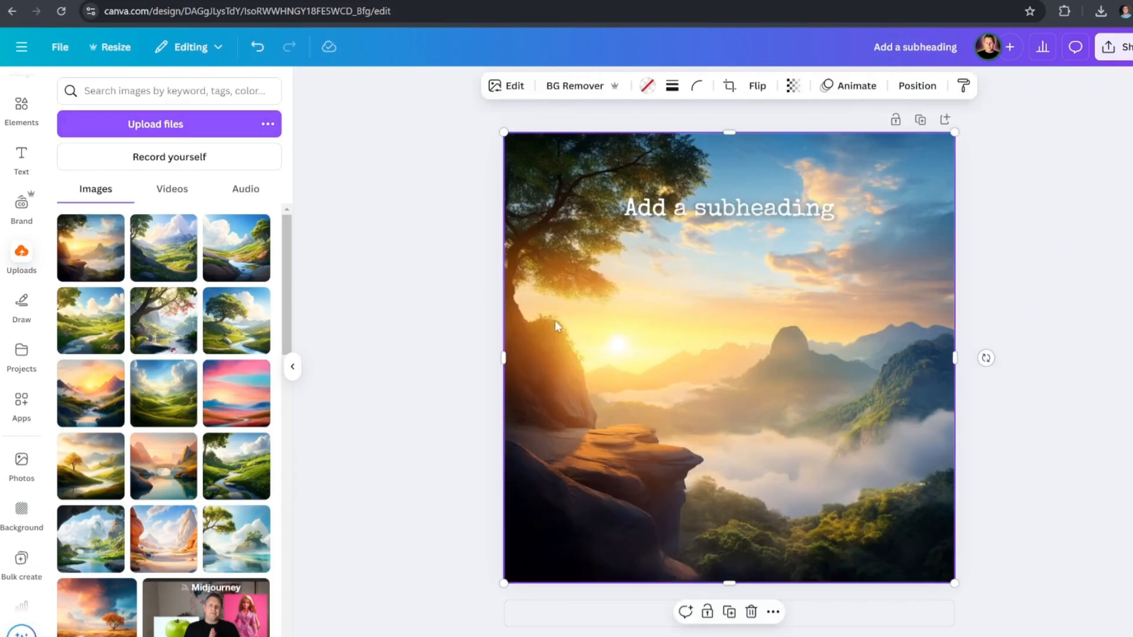
{"action": "key", "text": "ctrl+z"}
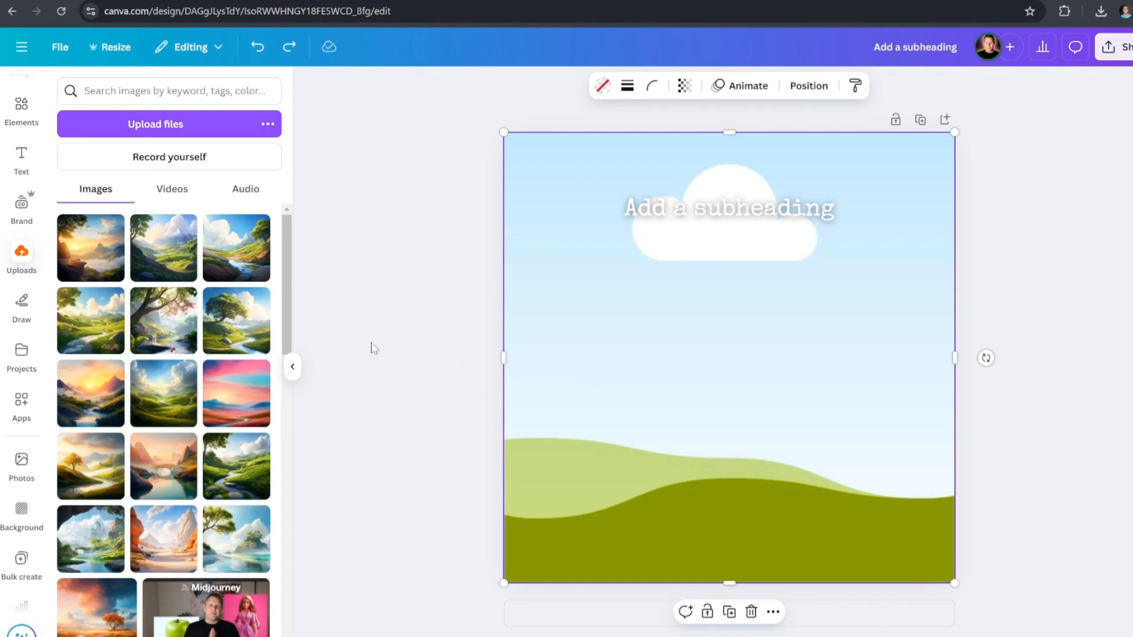
{"action": "left_click", "coordinate": [427, 329]}
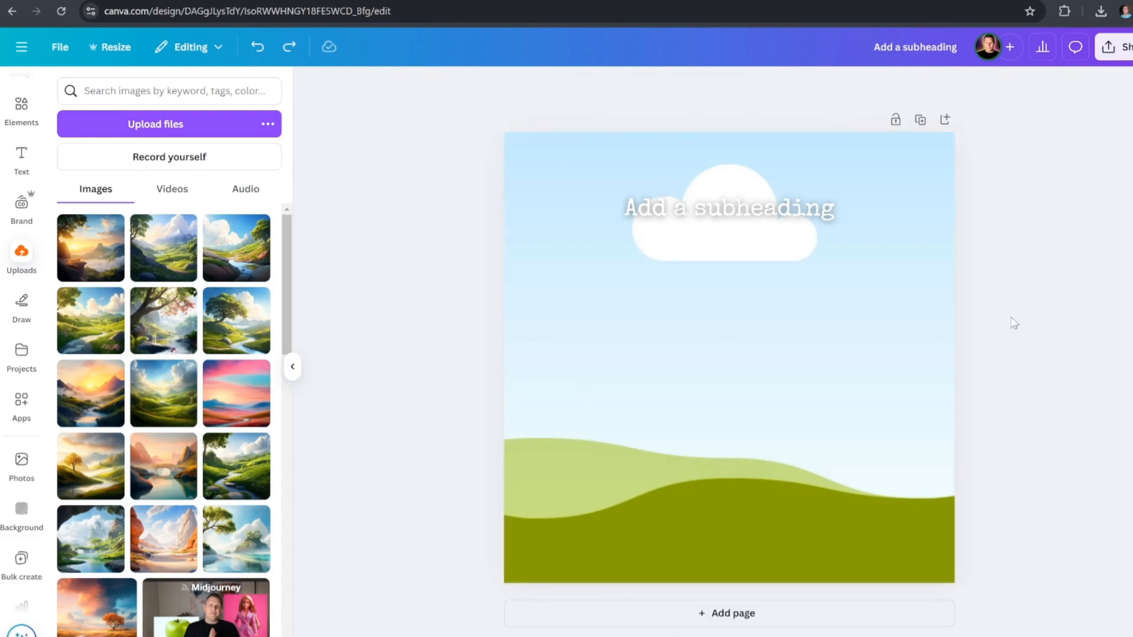
Step: Move the subheading up toward the page's upper-left area and widen its text box across most of the page
{"action": "left_click", "coordinate": [773, 228]}
{"action": "left_click_drag", "start_coordinate": [748, 254], "coordinate": [669, 239]}
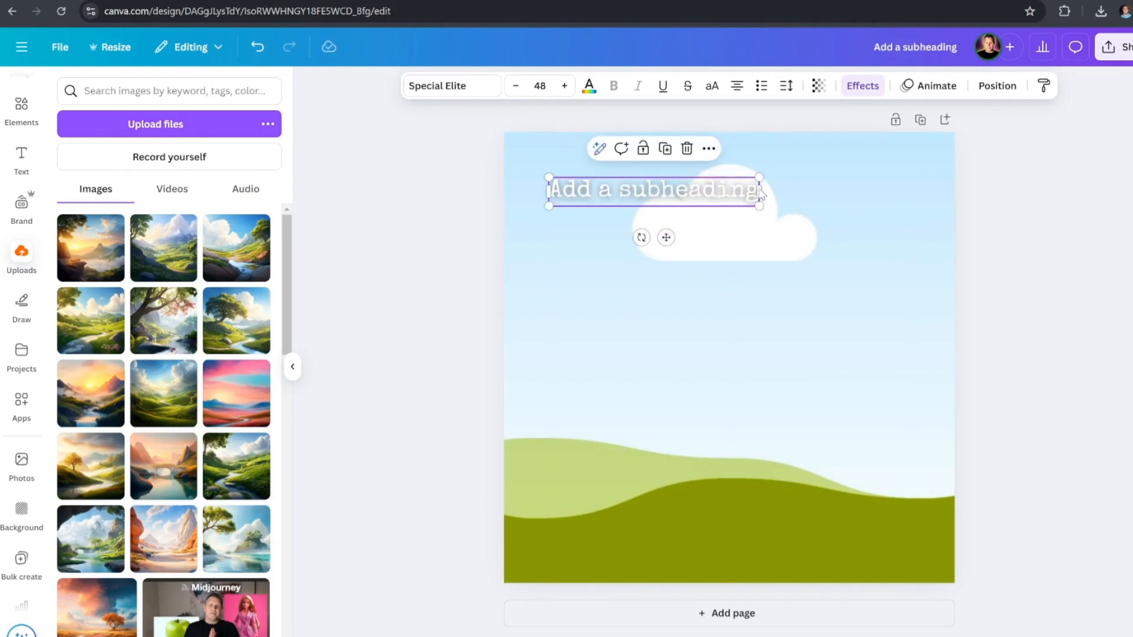
{"action": "left_click_drag", "start_coordinate": [762, 191], "coordinate": [910, 194]}
{"action": "left_click", "coordinate": [1009, 255]}
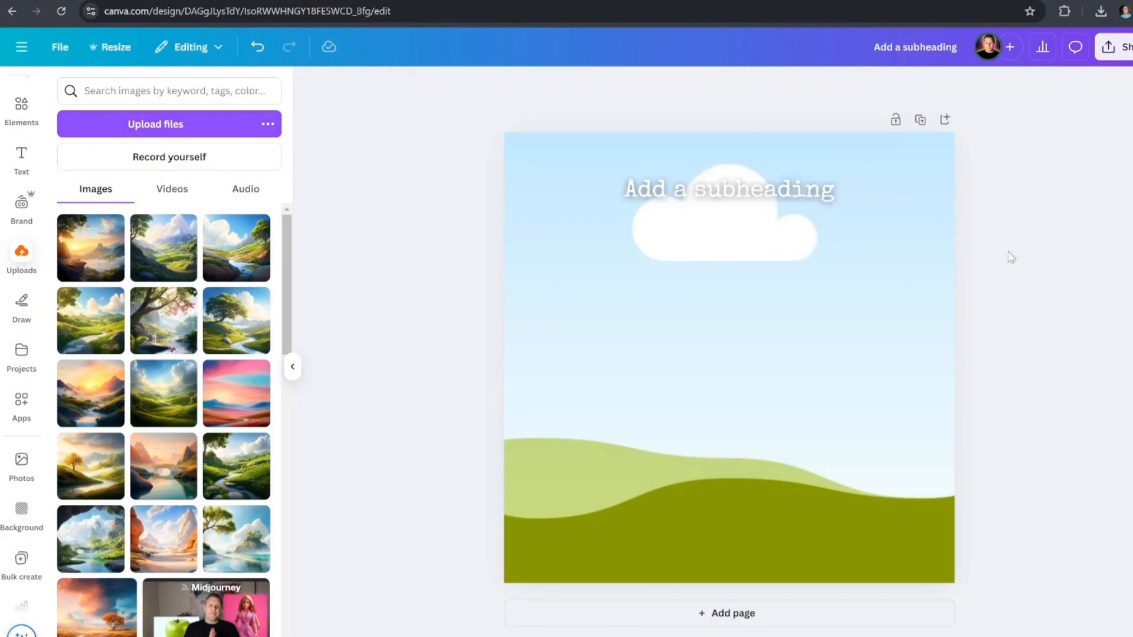
Step: Increase the subheading's font size to 62
{"action": "left_click", "coordinate": [777, 192]}
{"action": "left_click", "coordinate": [567, 86]}
{"action": "left_click", "coordinate": [567, 86]}
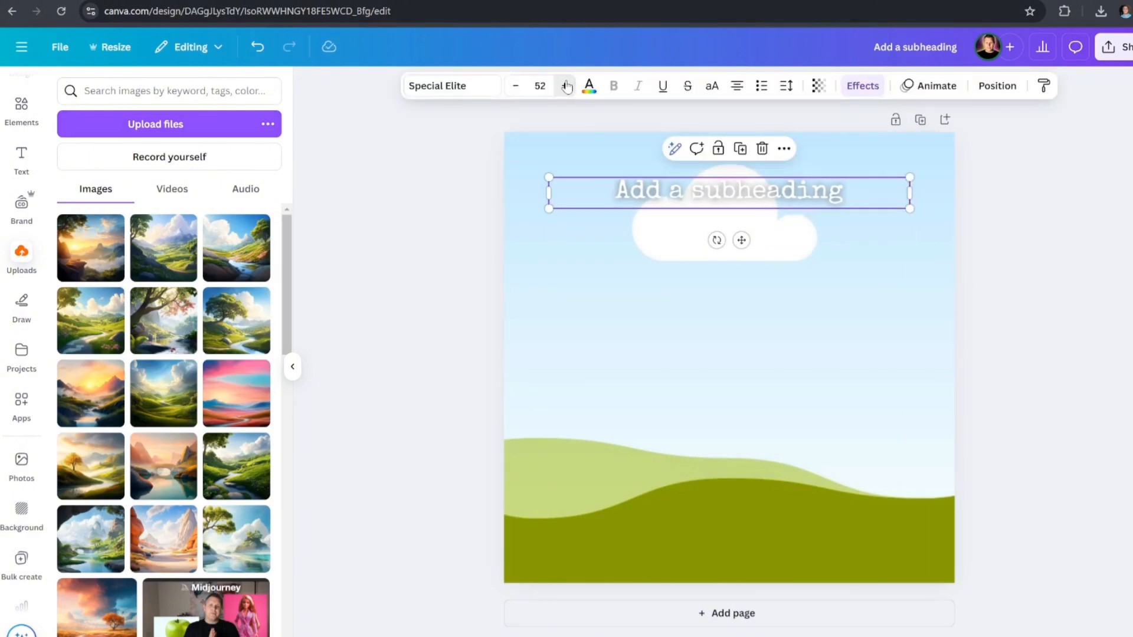
{"action": "left_click", "coordinate": [567, 86]}
{"action": "left_click", "coordinate": [566, 87]}
{"action": "left_click", "coordinate": [567, 87]}
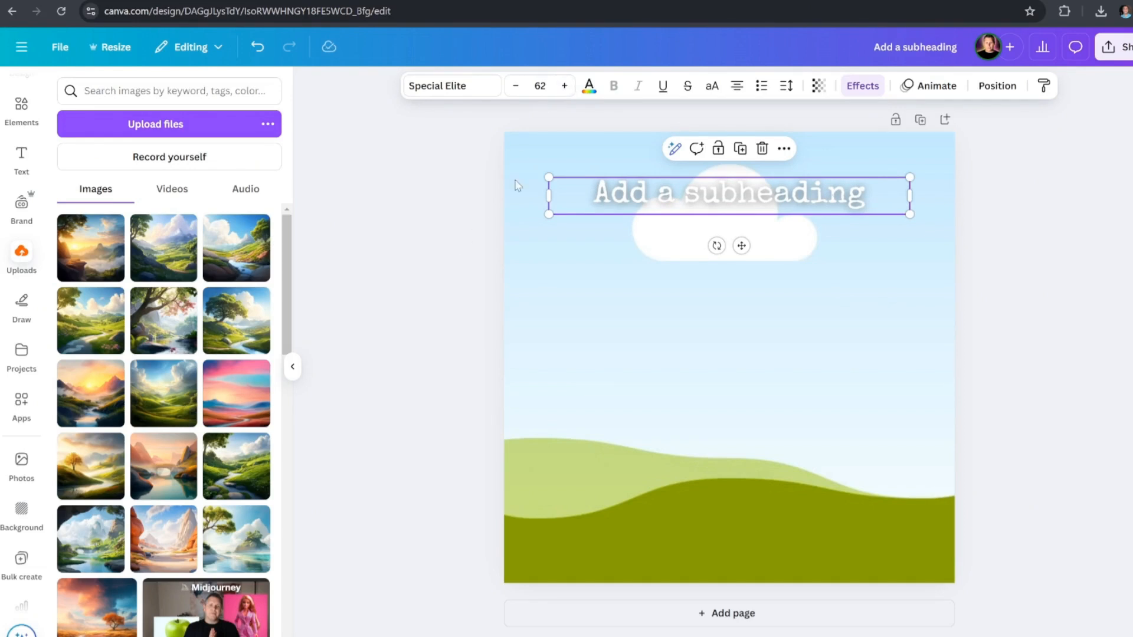
{"action": "left_click", "coordinate": [445, 247]}
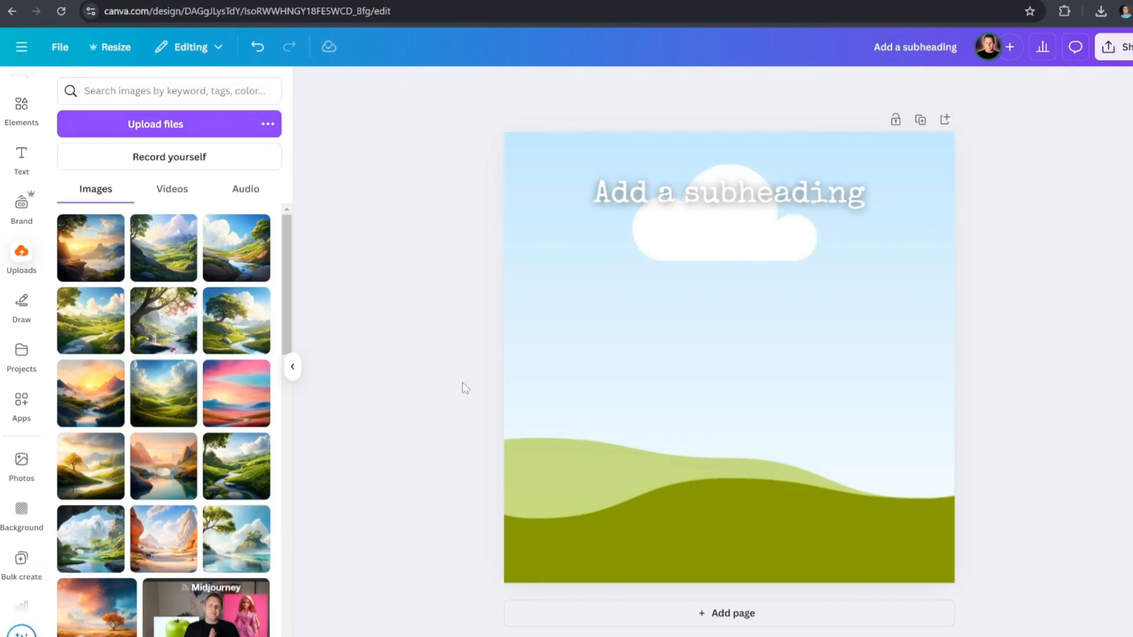
Step: Start manual data entry in Bulk create and paste the quotes from the Canva Bulk Create Quotes spreadsheet into the table
{"action": "left_click", "coordinate": [22, 558]}
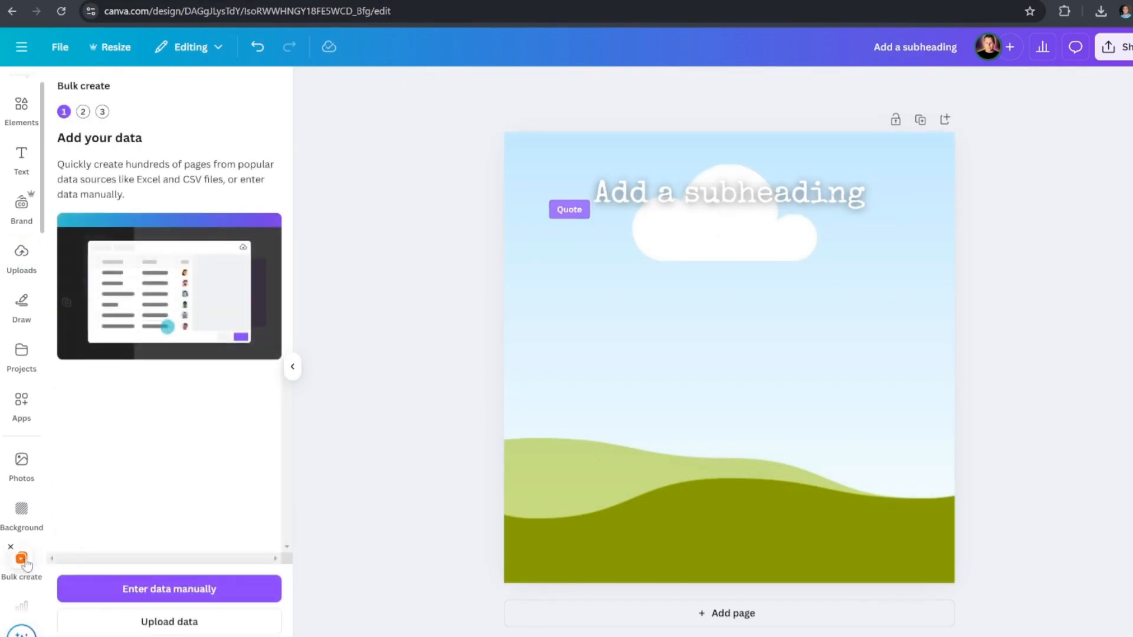
{"action": "left_click", "coordinate": [192, 591]}
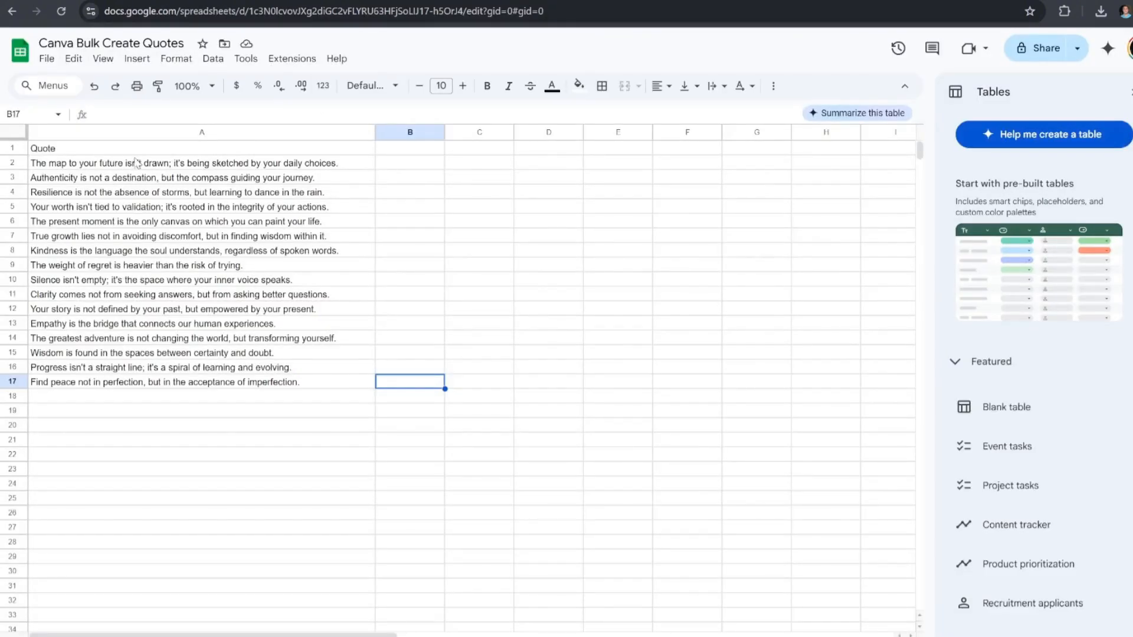
{"action": "left_click_drag", "start_coordinate": [136, 162], "coordinate": [147, 383]}
{"action": "key", "text": "ctrl+c"}
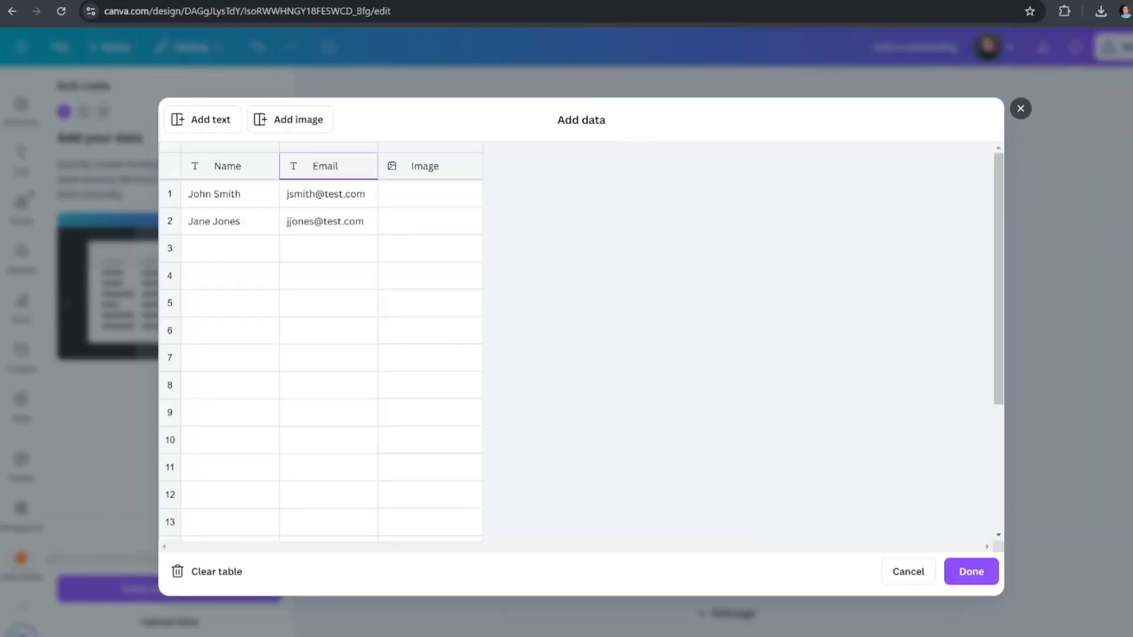
{"action": "left_click", "coordinate": [230, 198]}
{"action": "key", "text": "ctrl+v"}
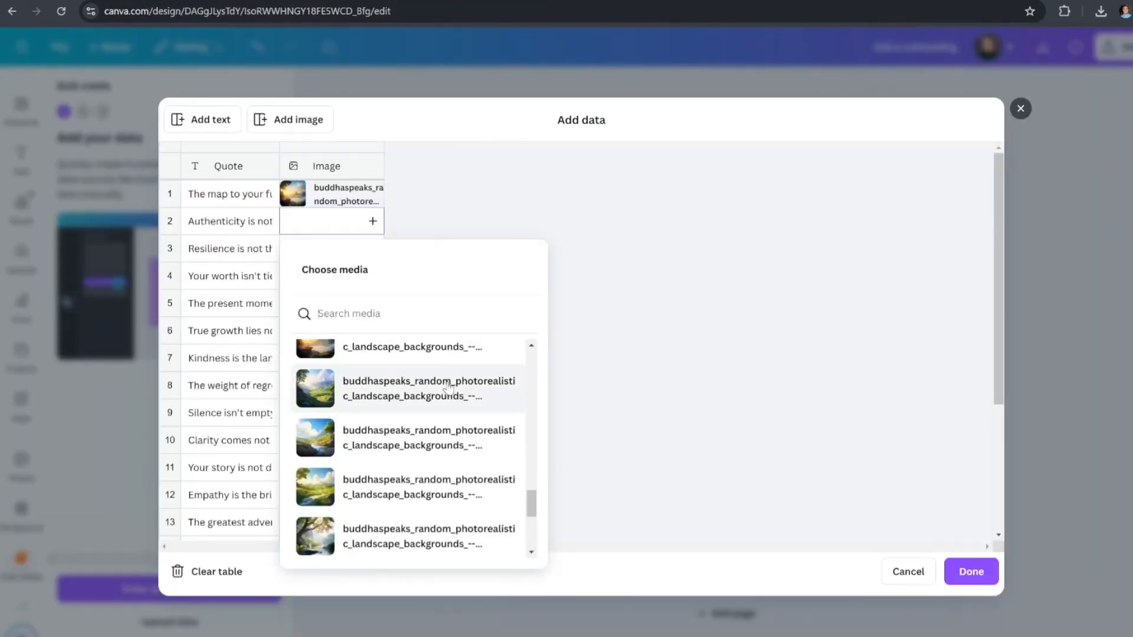
Step: Assign different uploaded landscape backgrounds to rows 2 through 6 of the Image column
{"action": "scroll", "coordinate": [413, 401], "scroll_direction": "up", "scroll_amount": 2}
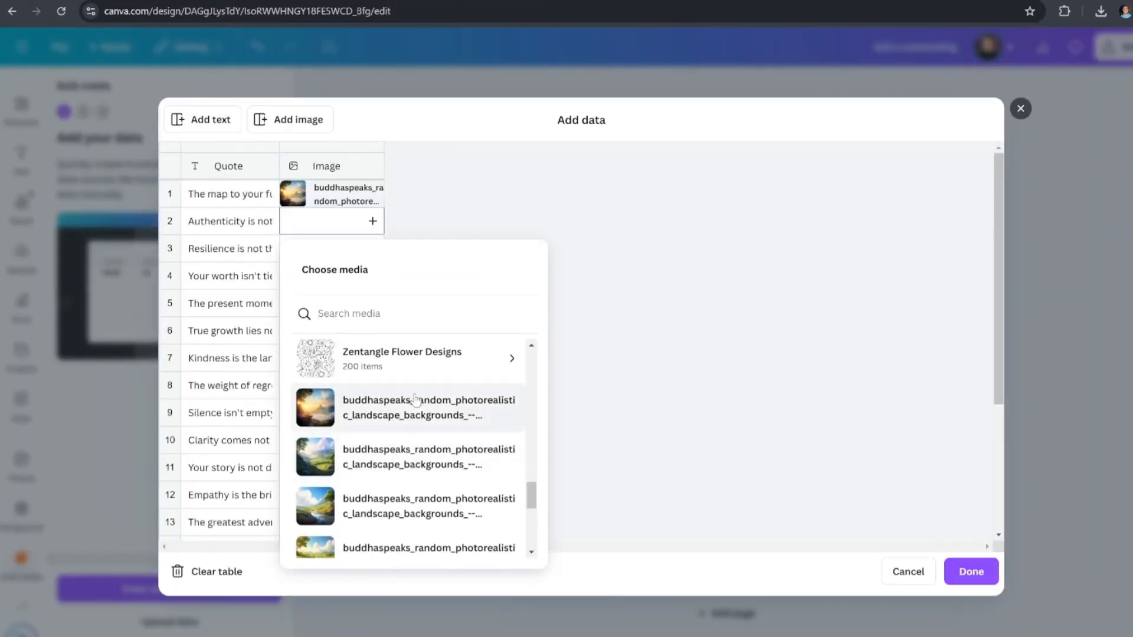
{"action": "left_click", "coordinate": [413, 454]}
{"action": "left_click", "coordinate": [373, 248]}
{"action": "scroll", "coordinate": [413, 436], "scroll_direction": "down", "scroll_amount": 15}
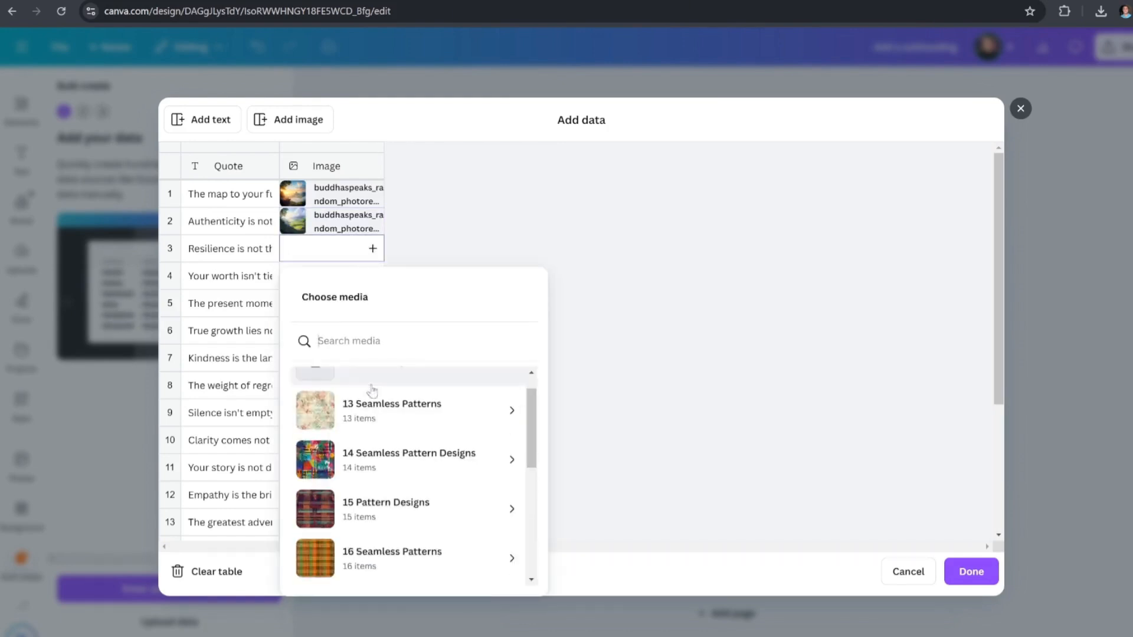
{"action": "left_click", "coordinate": [415, 452]}
{"action": "left_click", "coordinate": [354, 276]}
{"action": "left_click", "coordinate": [407, 525]}
{"action": "left_click", "coordinate": [354, 331]}
{"action": "left_click", "coordinate": [354, 385]}
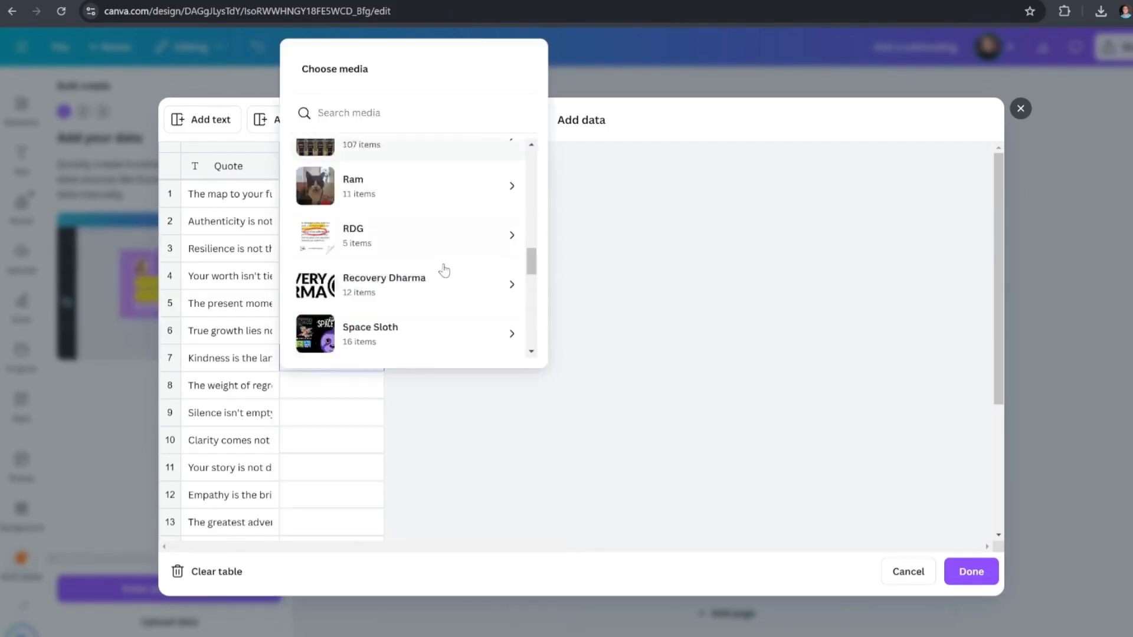
Step: Assign different uploaded landscape backgrounds to rows 7 through 11 of the Image column
{"action": "scroll", "coordinate": [445, 277], "scroll_direction": "down", "scroll_amount": 10}
{"action": "left_click", "coordinate": [444, 291]}
{"action": "left_click", "coordinate": [354, 413]}
{"action": "left_click", "coordinate": [354, 440]}
{"action": "left_click", "coordinate": [415, 330]}
{"action": "left_click", "coordinate": [354, 468]}
{"action": "scroll", "coordinate": [415, 349], "scroll_direction": "down", "scroll_amount": 10}
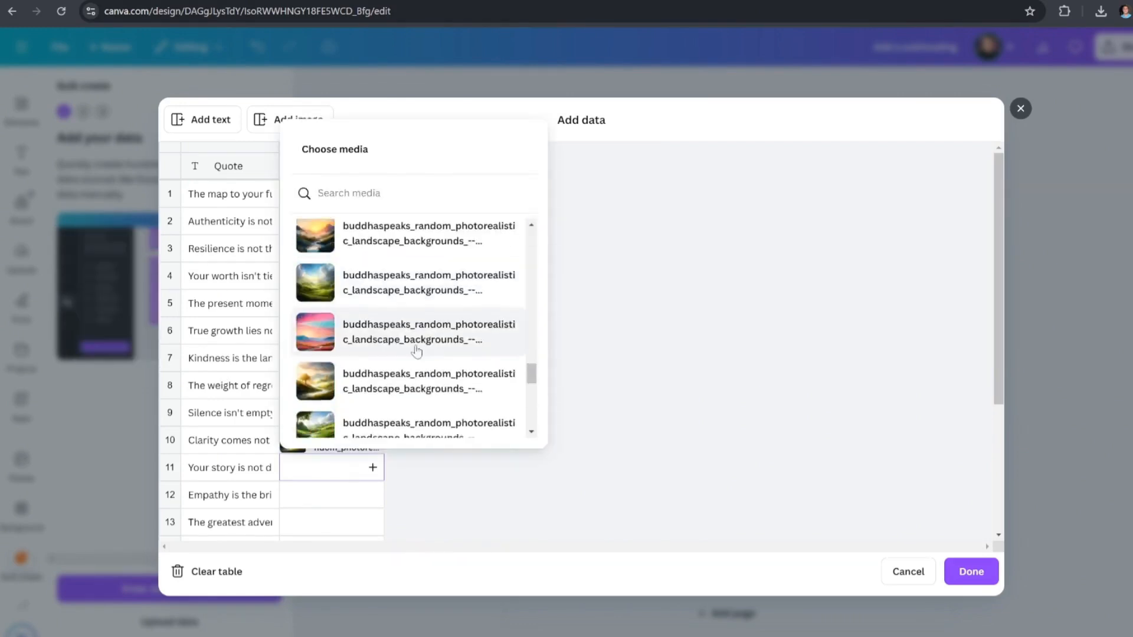
{"action": "left_click", "coordinate": [415, 366]}
Step: Assign landscape backgrounds to rows 12 through 16 of the Image column and finish the data table
{"action": "left_click", "coordinate": [354, 495]}
{"action": "scroll", "coordinate": [399, 384], "scroll_direction": "down", "scroll_amount": 2}
{"action": "left_click", "coordinate": [407, 366]}
{"action": "left_click", "coordinate": [363, 454]}
{"action": "left_click", "coordinate": [362, 482]}
{"action": "left_click", "coordinate": [366, 508]}
{"action": "left_click", "coordinate": [420, 378]}
{"action": "scroll", "coordinate": [401, 425], "scroll_direction": "down", "scroll_amount": 3}
{"action": "left_click", "coordinate": [366, 406]}
{"action": "scroll", "coordinate": [406, 257], "scroll_direction": "down", "scroll_amount": 10}
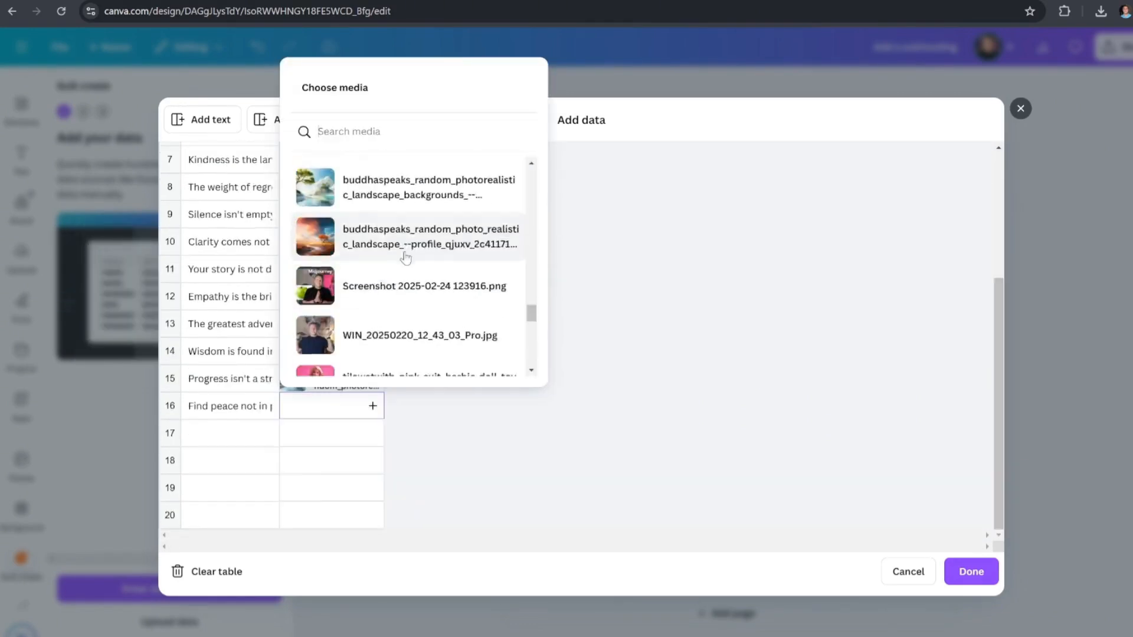
{"action": "left_click", "coordinate": [405, 255]}
{"action": "scroll", "coordinate": [425, 466], "scroll_direction": "up", "scroll_amount": 5}
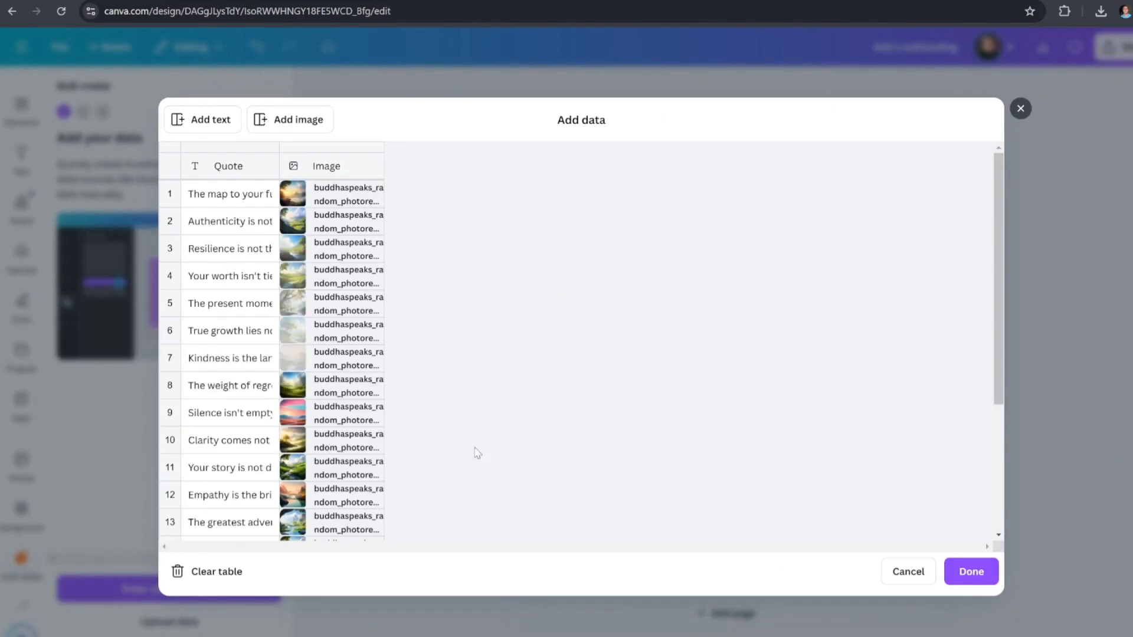
{"action": "left_click", "coordinate": [973, 575]}
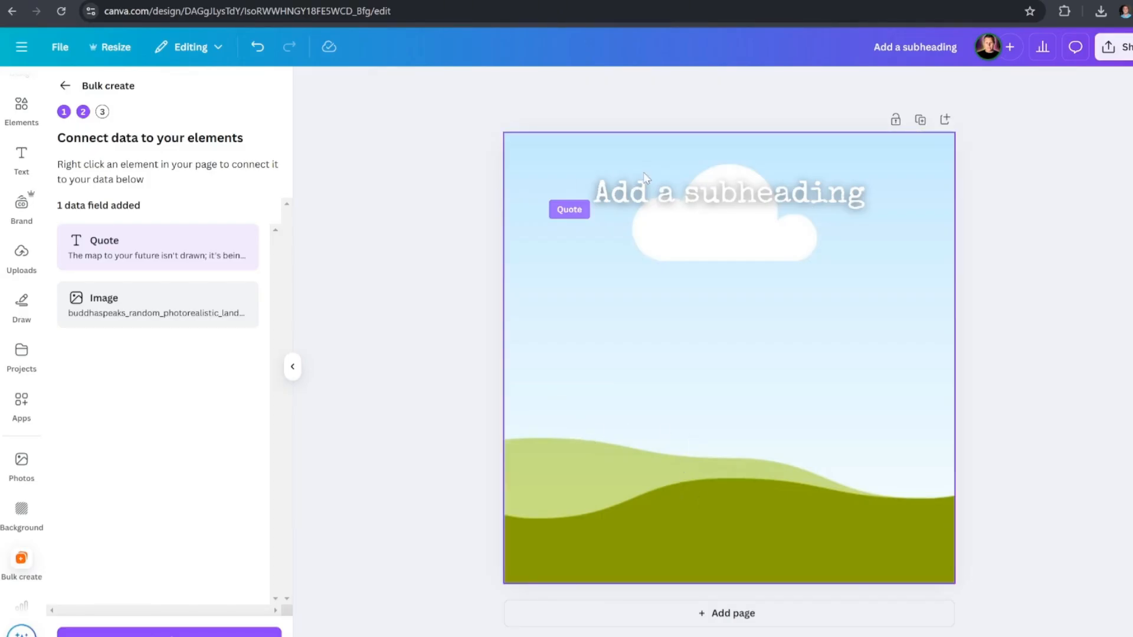
Step: Connect the subheading text to the Quote data field
{"action": "left_click", "coordinate": [641, 196]}
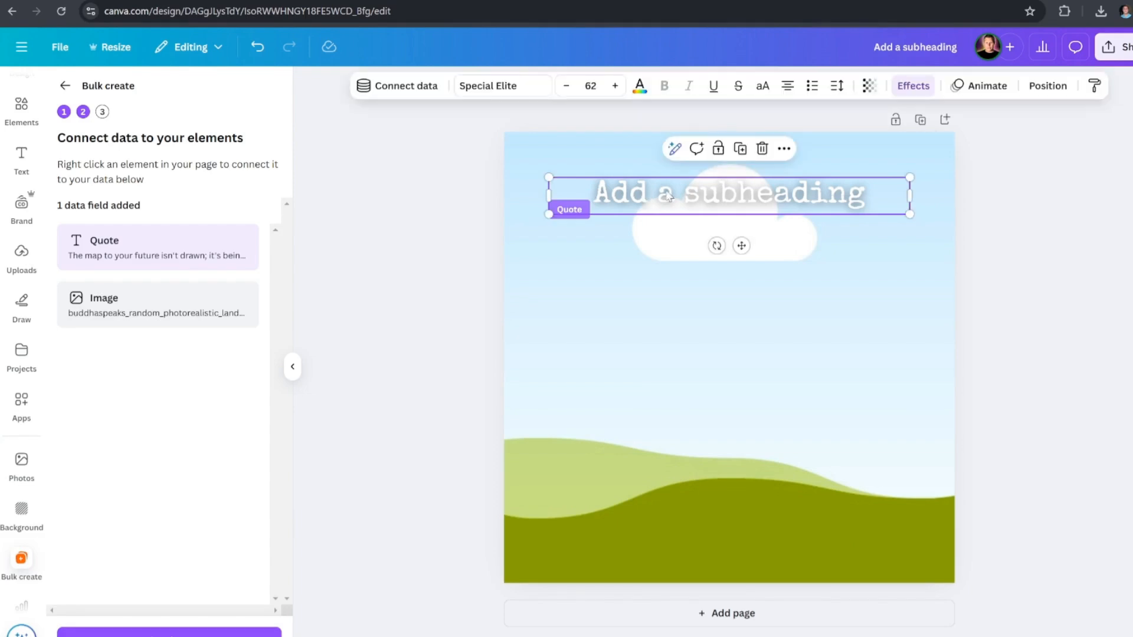
{"action": "right_click", "coordinate": [669, 194]}
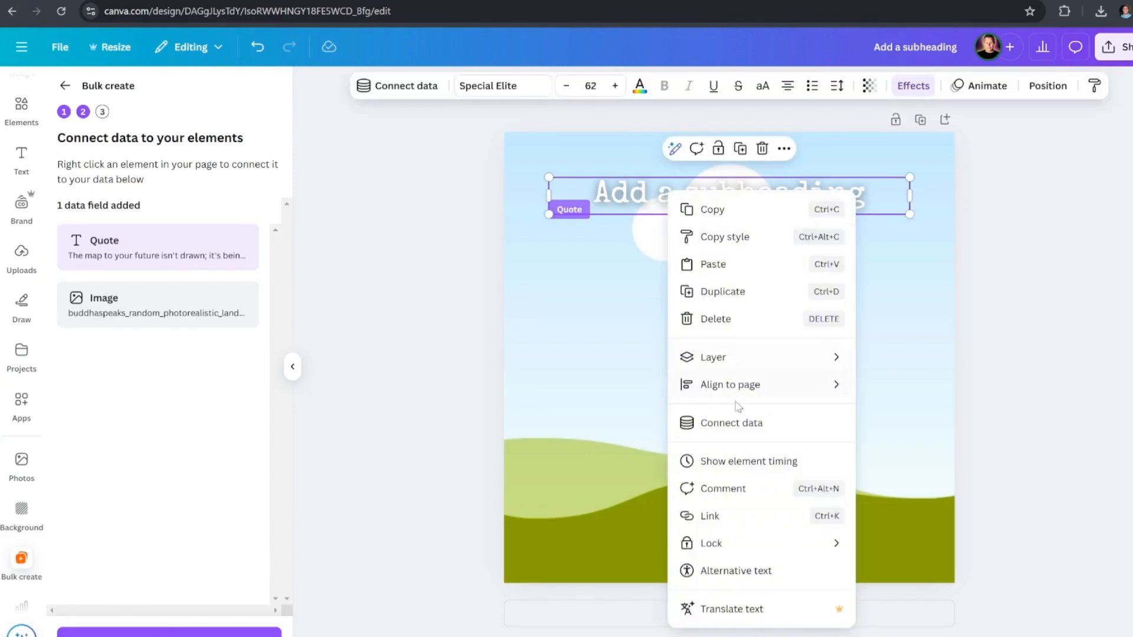
{"action": "left_click", "coordinate": [735, 423]}
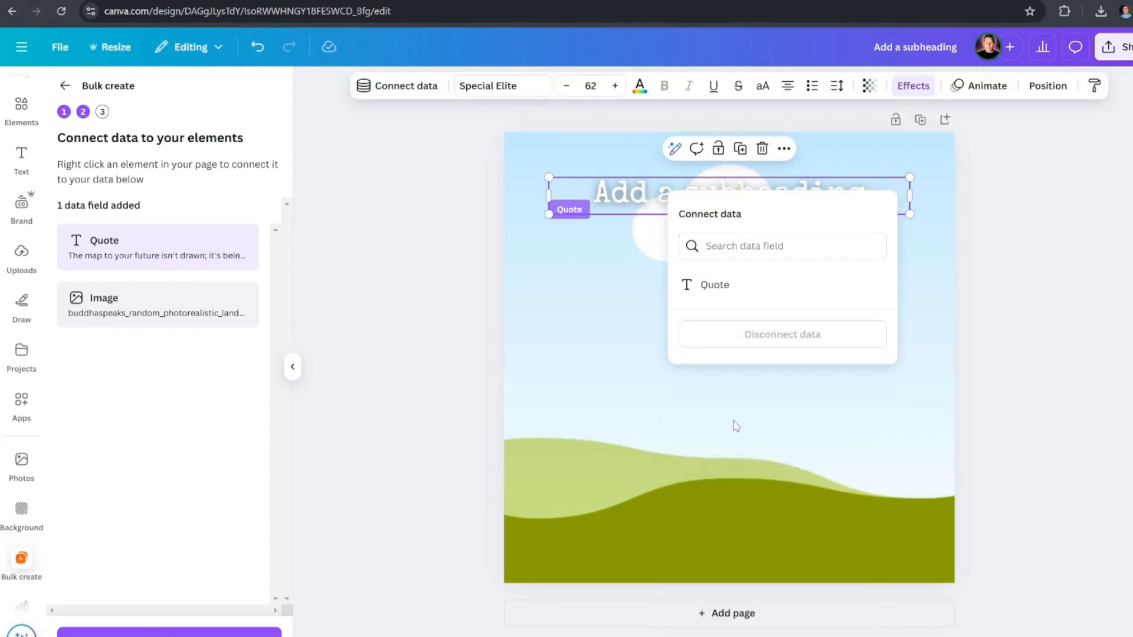
{"action": "left_click", "coordinate": [737, 293]}
Step: Connect the full-page frame to the Image data field and continue to applying the data
{"action": "left_click", "coordinate": [593, 396]}
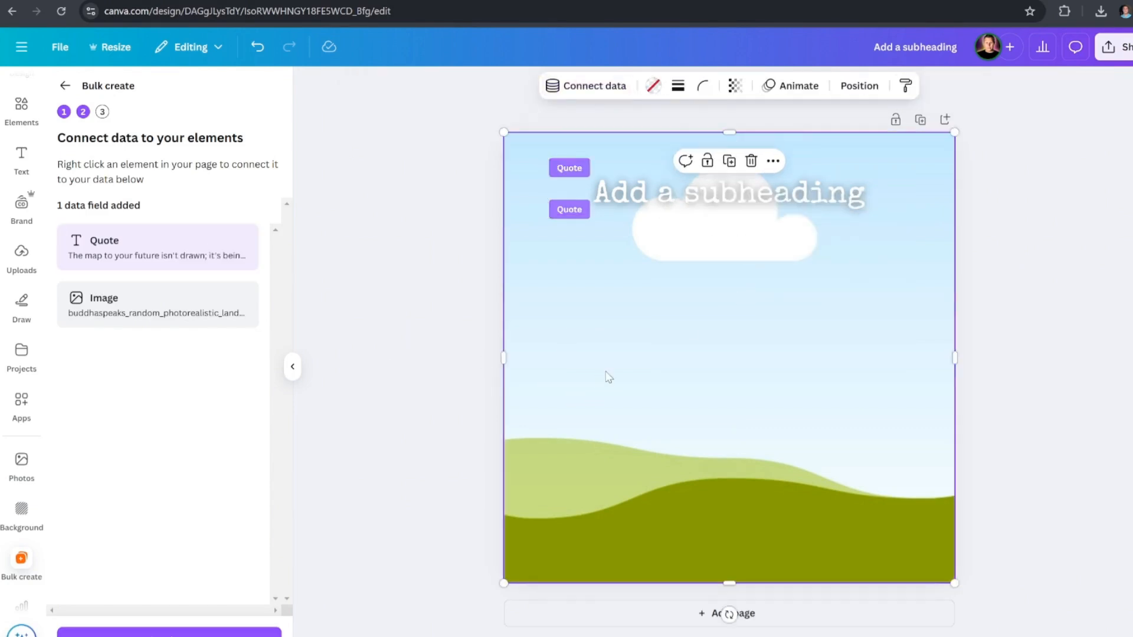
{"action": "right_click", "coordinate": [649, 358]}
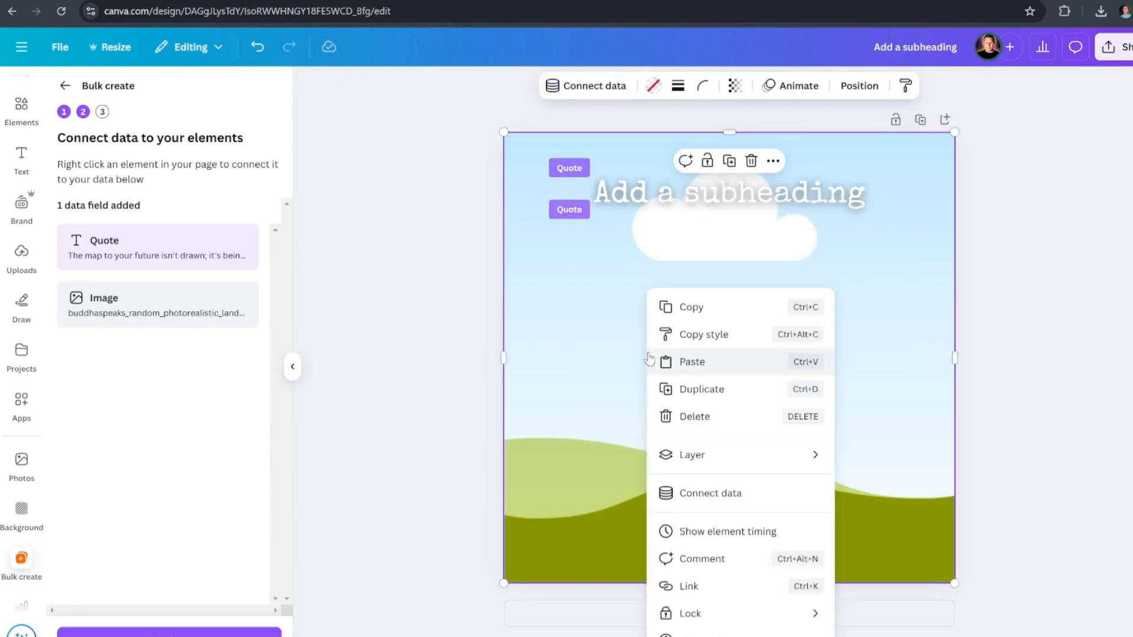
{"action": "left_click", "coordinate": [725, 495]}
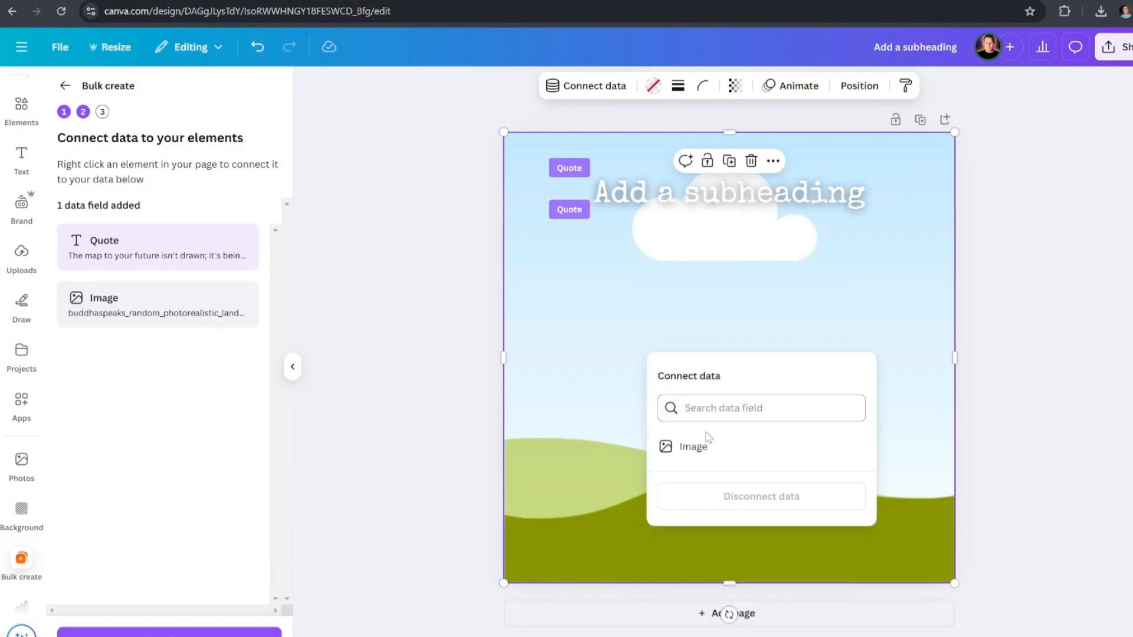
{"action": "left_click", "coordinate": [693, 446]}
{"action": "left_click", "coordinate": [422, 268]}
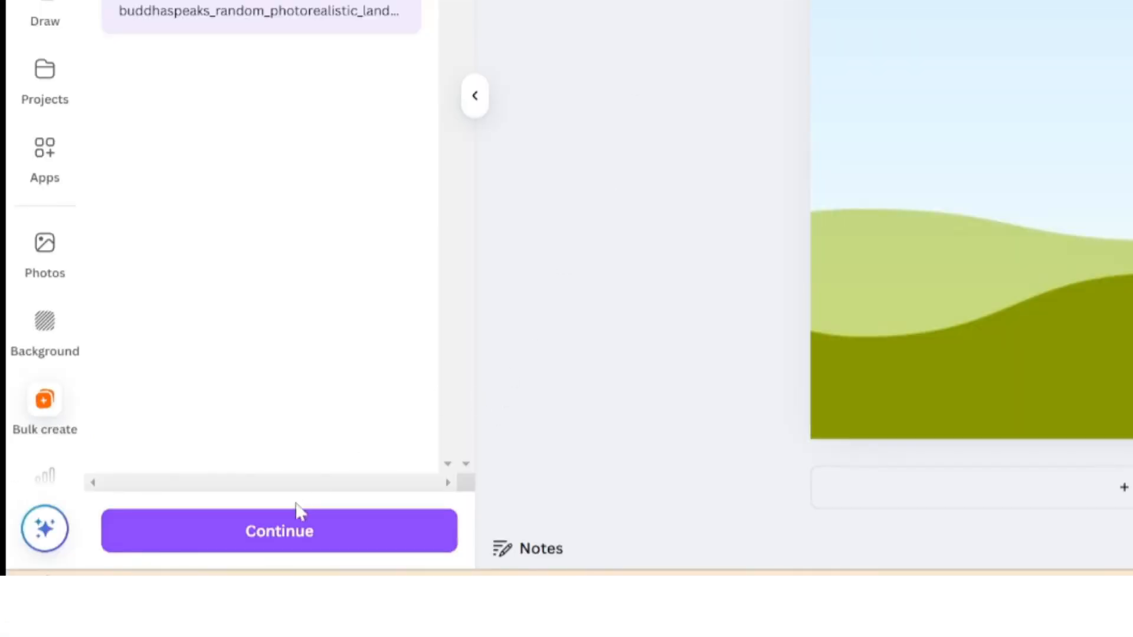
{"action": "left_click", "coordinate": [273, 539]}
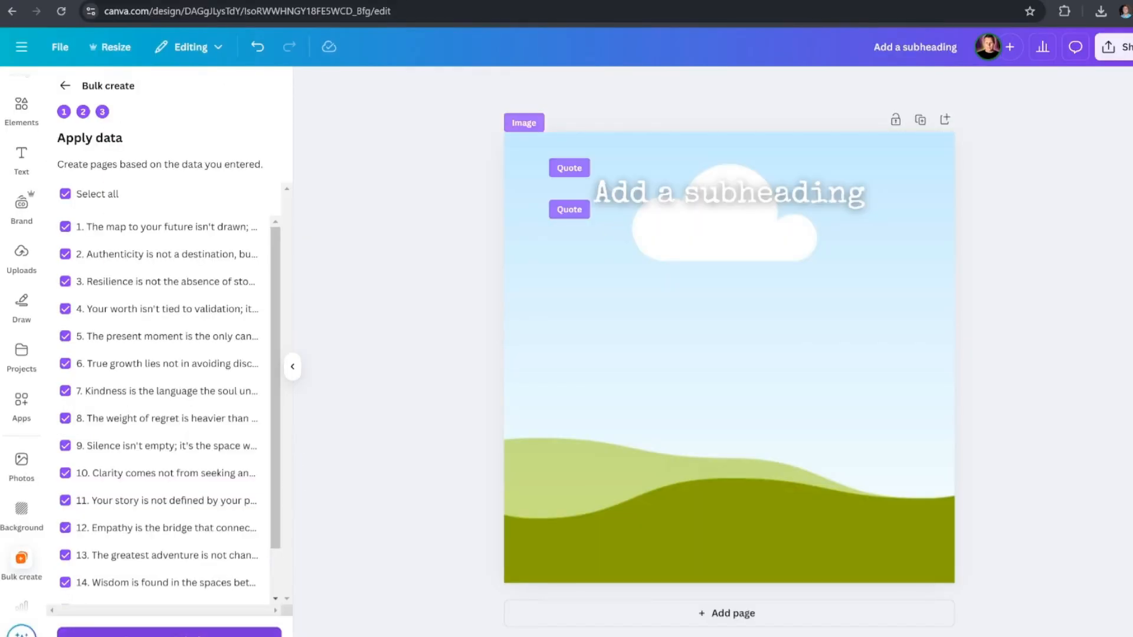
Step: Delete the stray empty text box tagged Quote below the subheading
{"action": "left_click", "coordinate": [169, 633]}
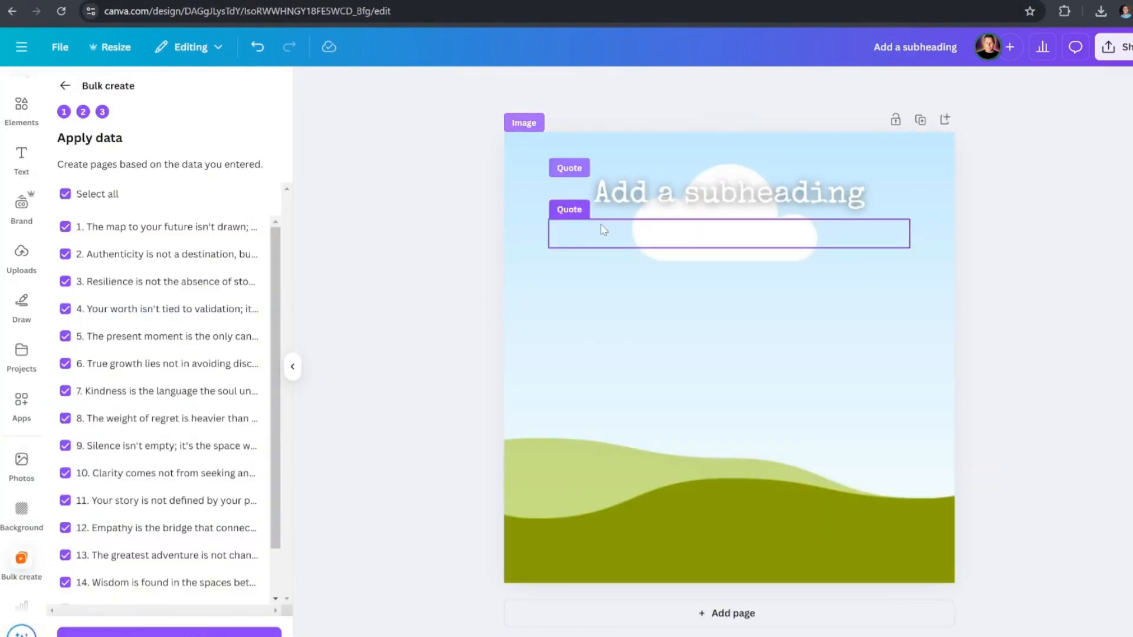
{"action": "left_click", "coordinate": [423, 290]}
{"action": "left_click", "coordinate": [622, 236]}
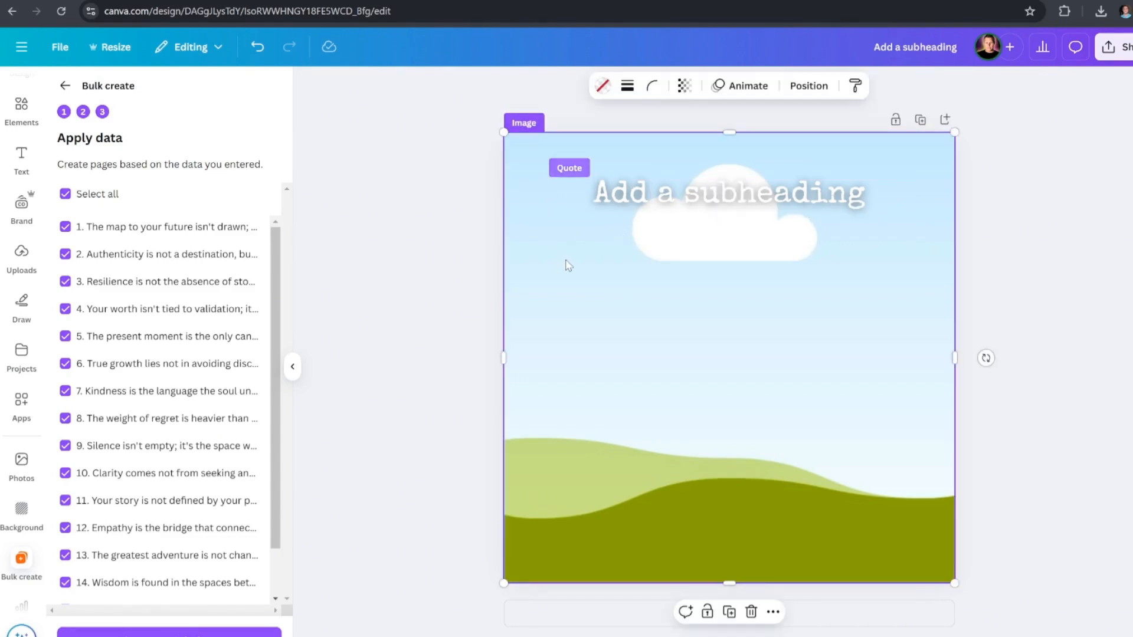
{"action": "left_click", "coordinate": [390, 252]}
Step: Lock the subheading text box in the template
{"action": "left_click", "coordinate": [672, 207]}
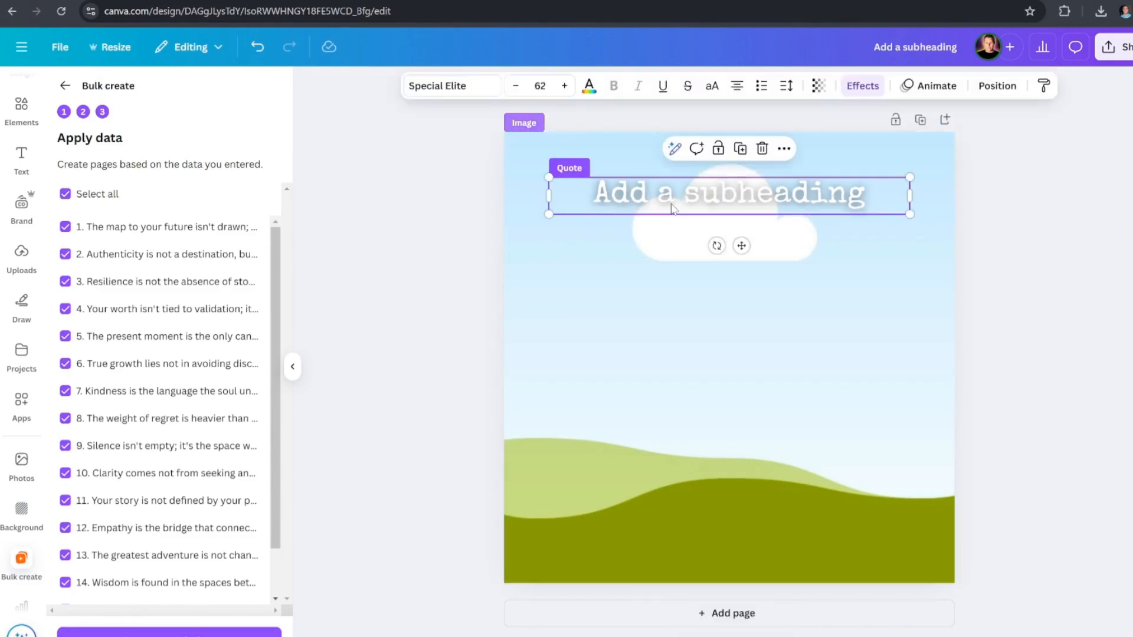
{"action": "left_click", "coordinate": [718, 148]}
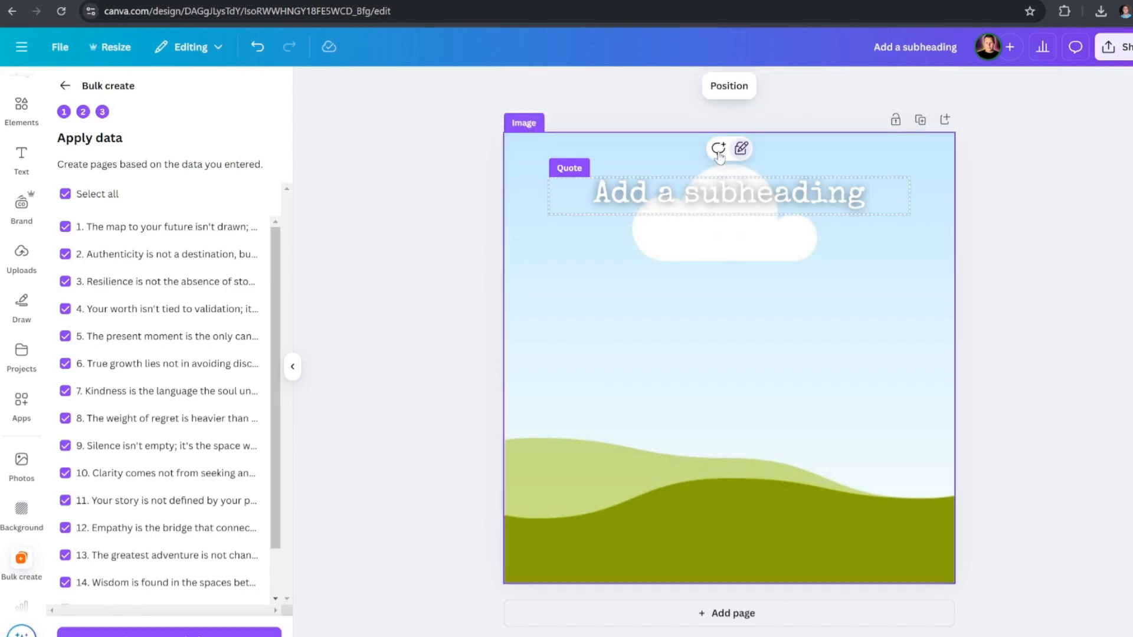
{"action": "left_click", "coordinate": [424, 276]}
Step: Generate the bulk designs from all the selected quote rows and look through the resulting pages
{"action": "left_click", "coordinate": [198, 632]}
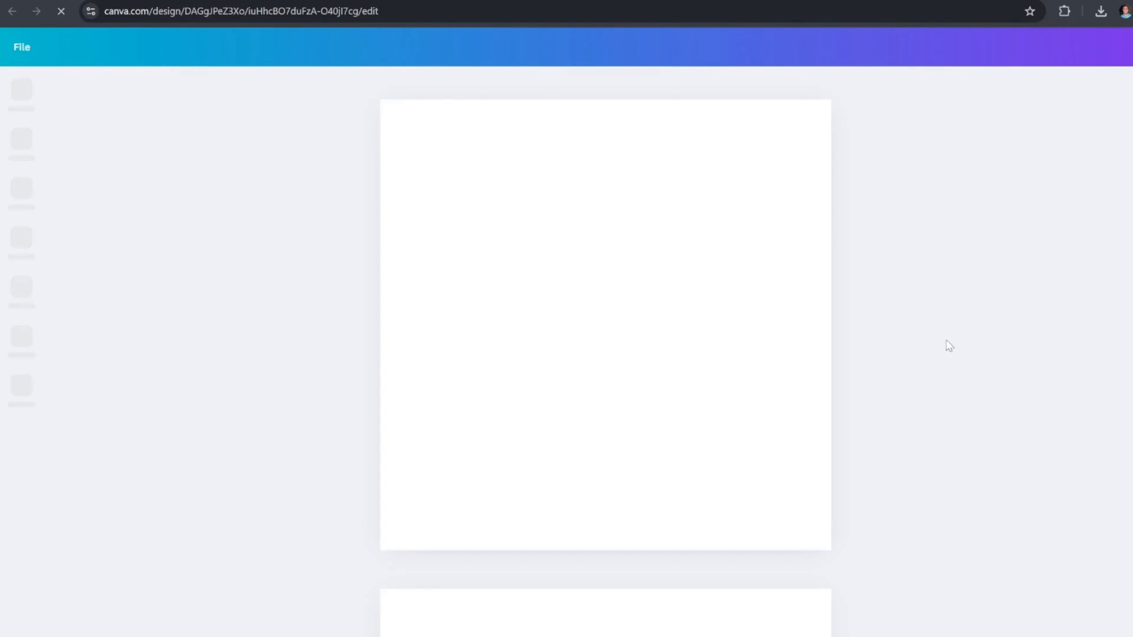
{"action": "scroll", "coordinate": [923, 314], "scroll_direction": "down", "scroll_amount": 10}
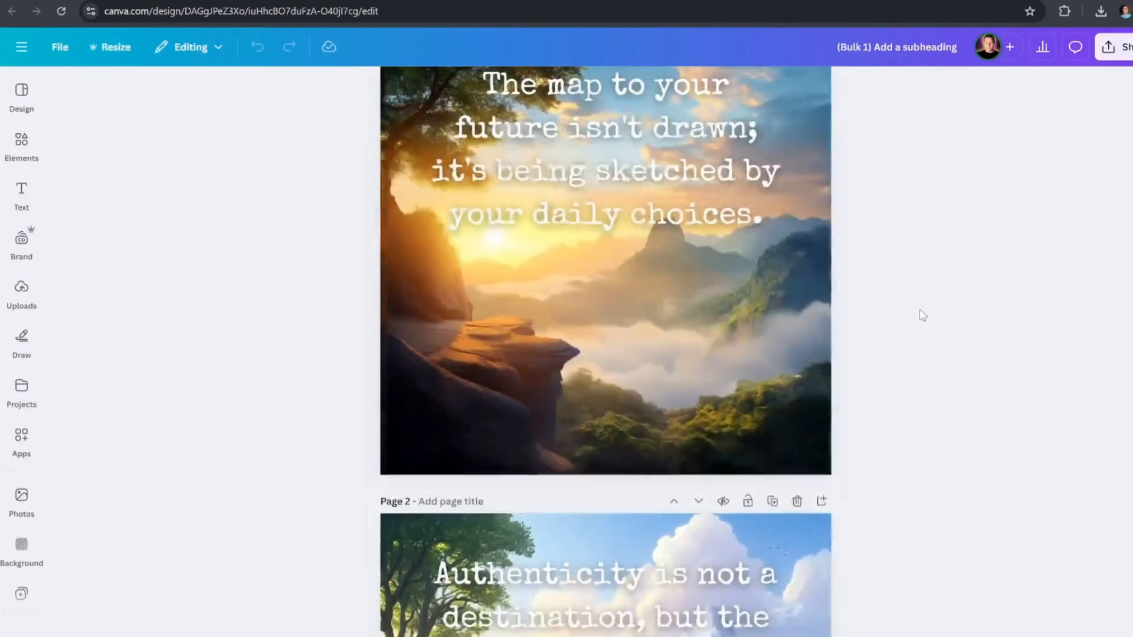
{"action": "scroll", "coordinate": [923, 324], "scroll_direction": "down", "scroll_amount": 20}
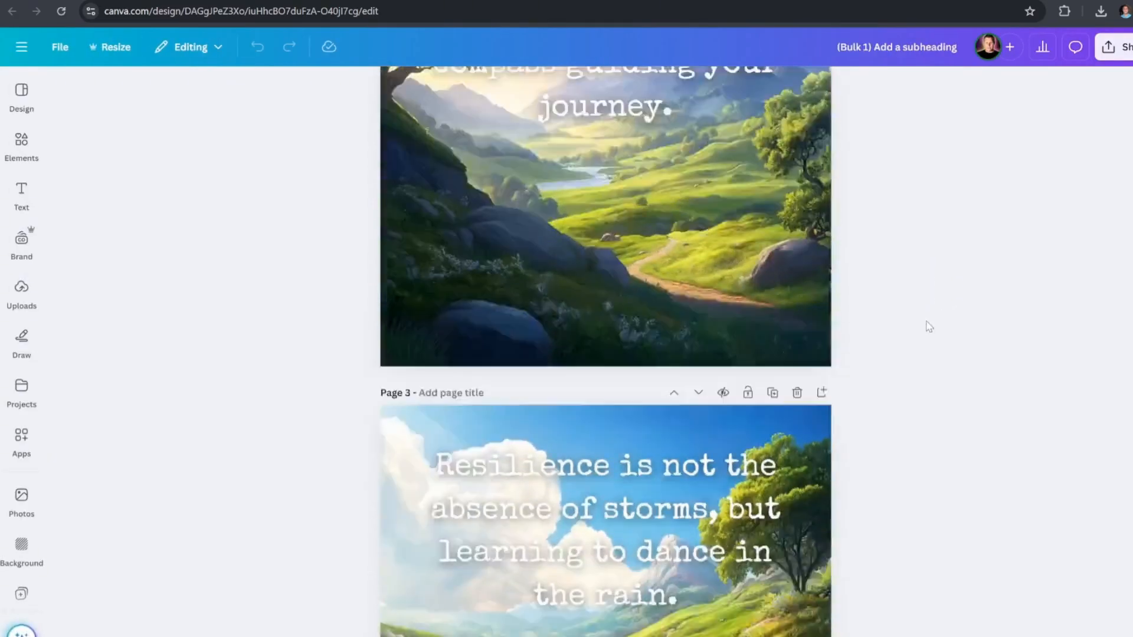
{"action": "scroll", "coordinate": [933, 329], "scroll_direction": "down", "scroll_amount": 20}
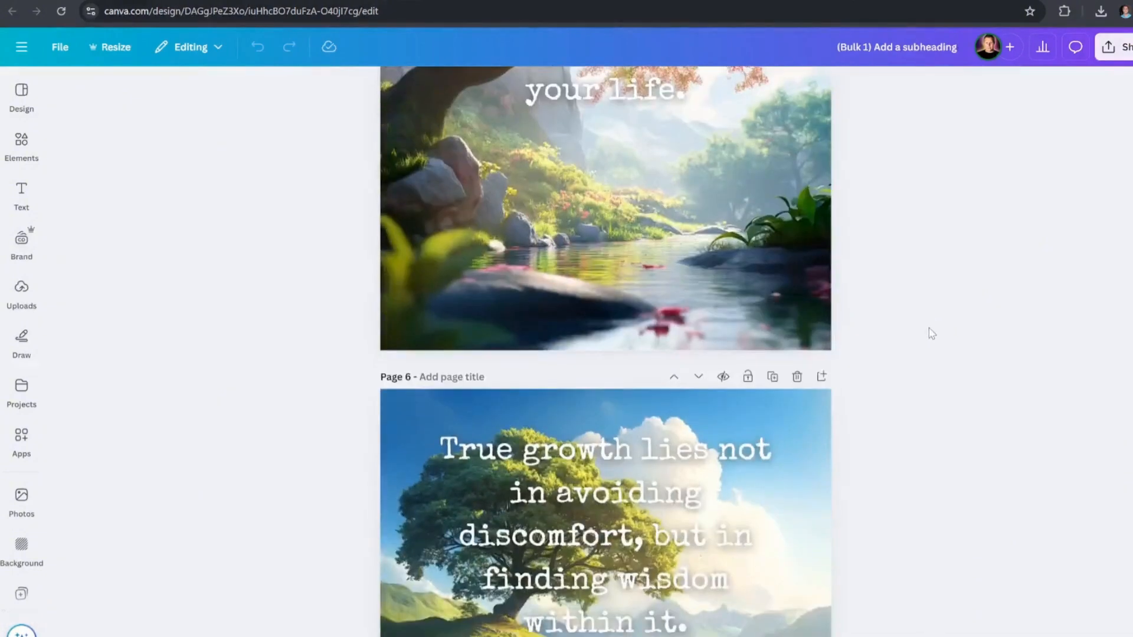
Step: Review the remaining generated quote pages, checking how readable the white text is against the backgrounds
{"action": "scroll", "coordinate": [935, 332], "scroll_direction": "down", "scroll_amount": 20}
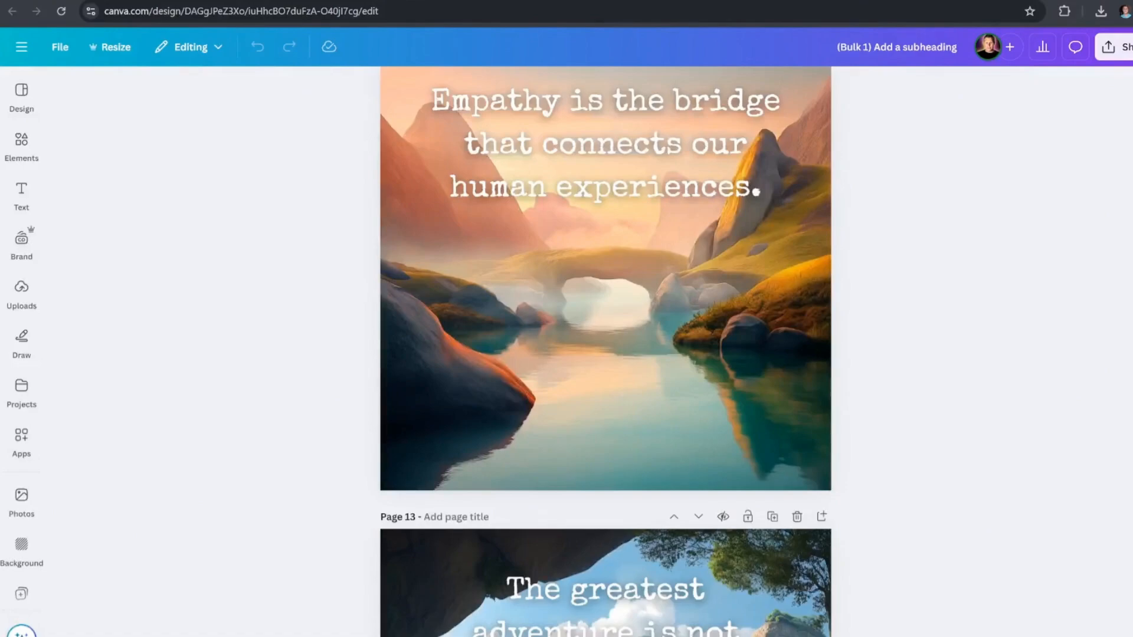
{"action": "scroll", "coordinate": [936, 333], "scroll_direction": "down", "scroll_amount": 10}
{"action": "scroll", "coordinate": [856, 420], "scroll_direction": "up", "scroll_amount": 4}
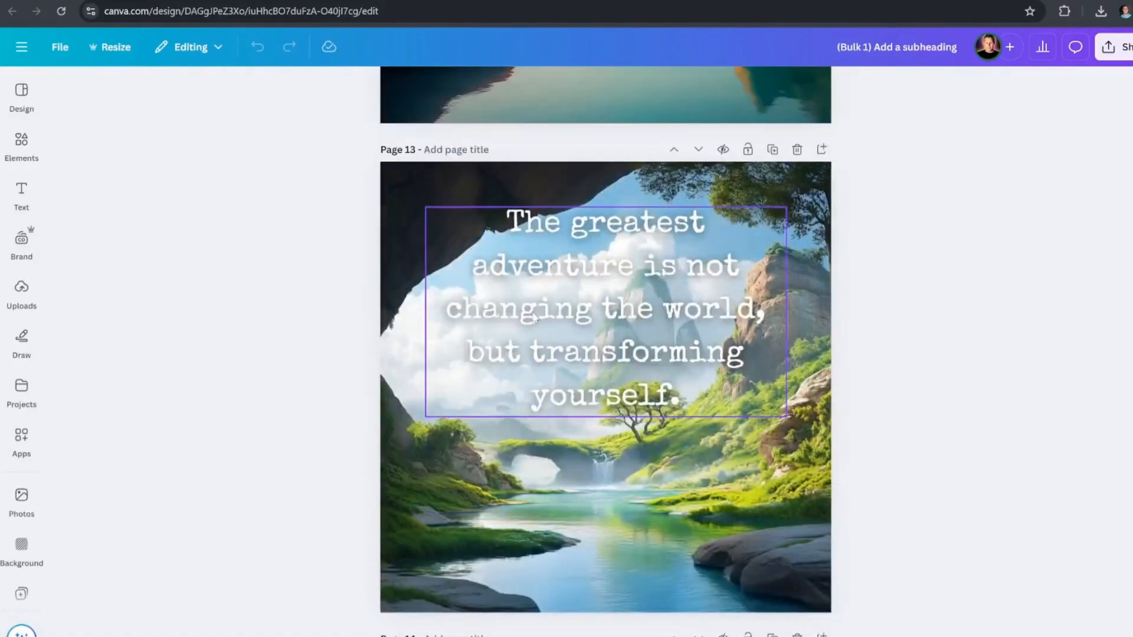
{"action": "scroll", "coordinate": [605, 354], "scroll_direction": "down", "scroll_amount": 20}
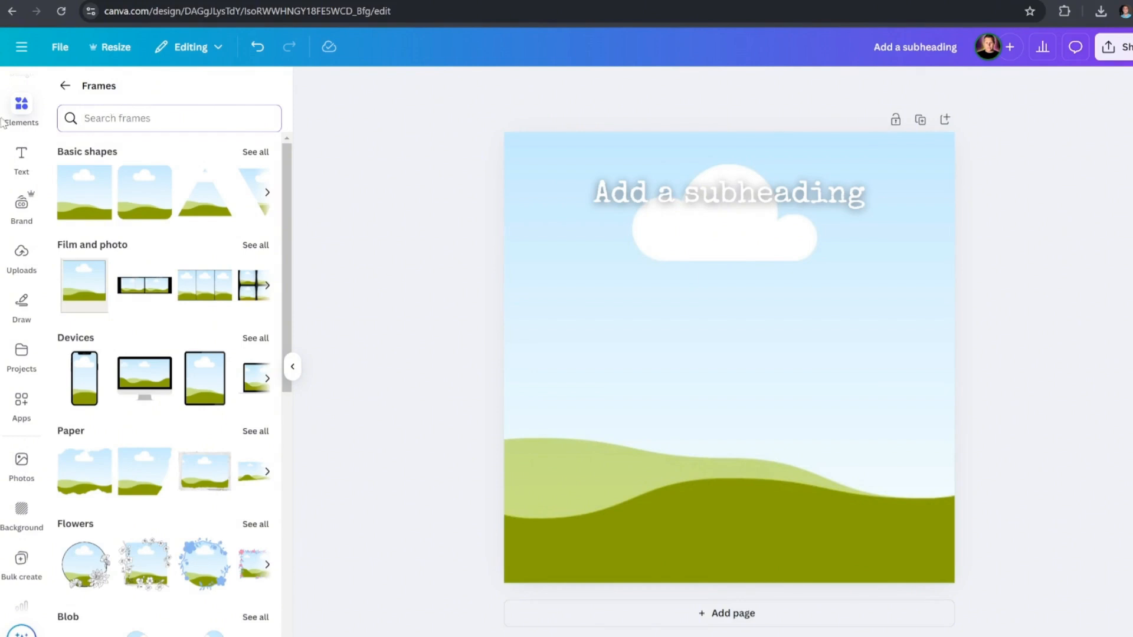
Step: In the original template, search the elements for "transparent gradient" and show all matching graphics
{"action": "left_click", "coordinate": [65, 85]}
{"action": "left_click", "coordinate": [143, 93]}
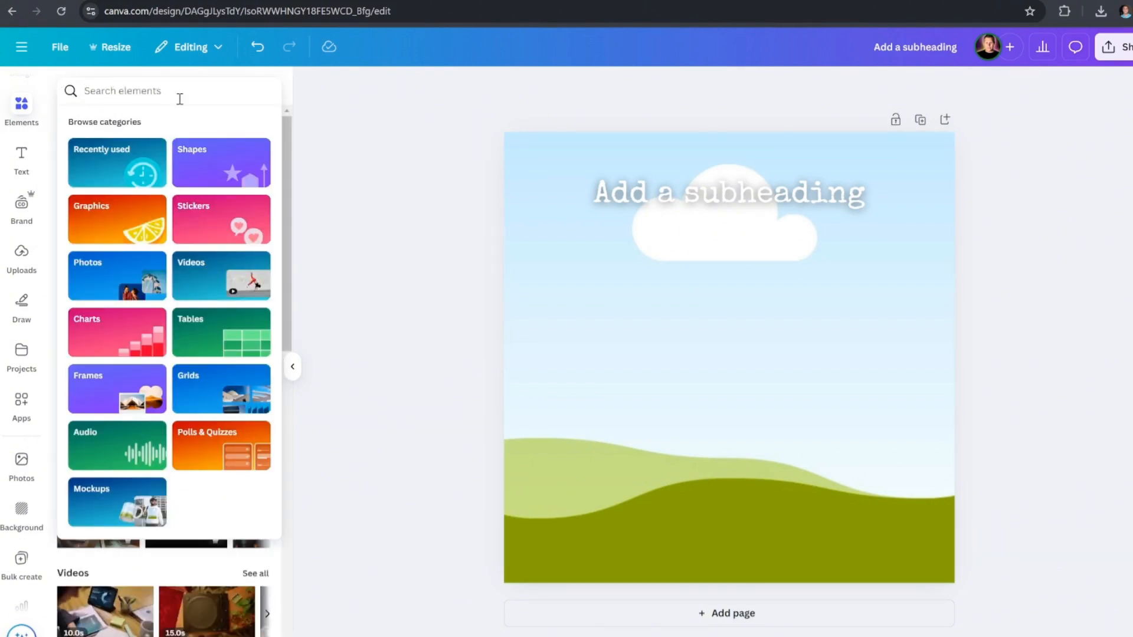
{"action": "type", "text": "dark transparent gra"}
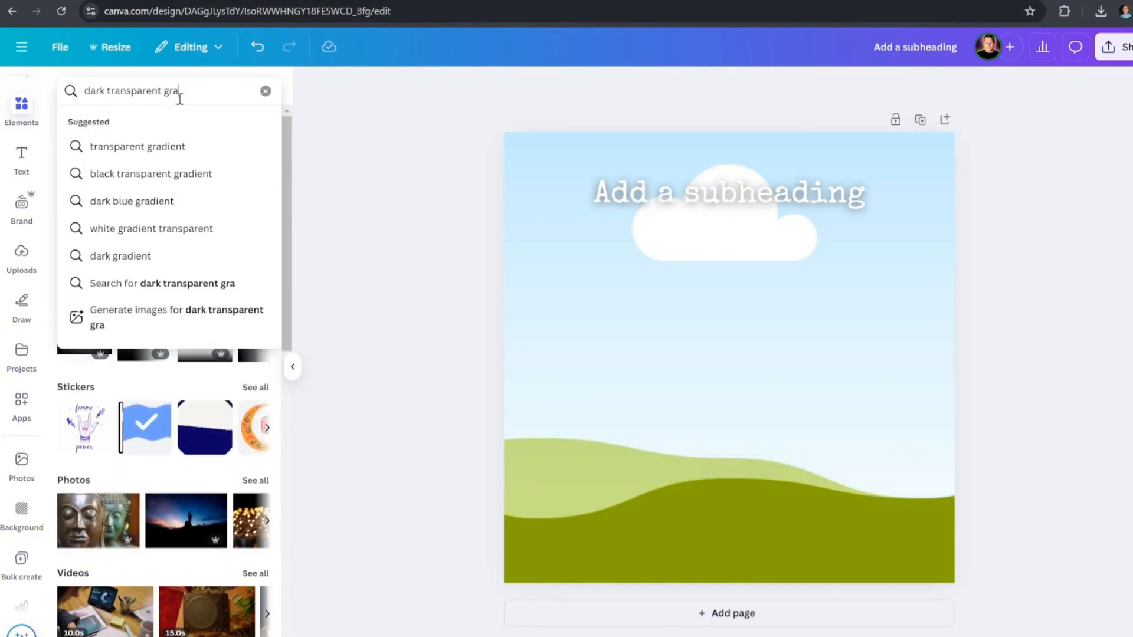
{"action": "key", "text": "Down"}
{"action": "key", "text": "Return"}
{"action": "left_click", "coordinate": [256, 196]}
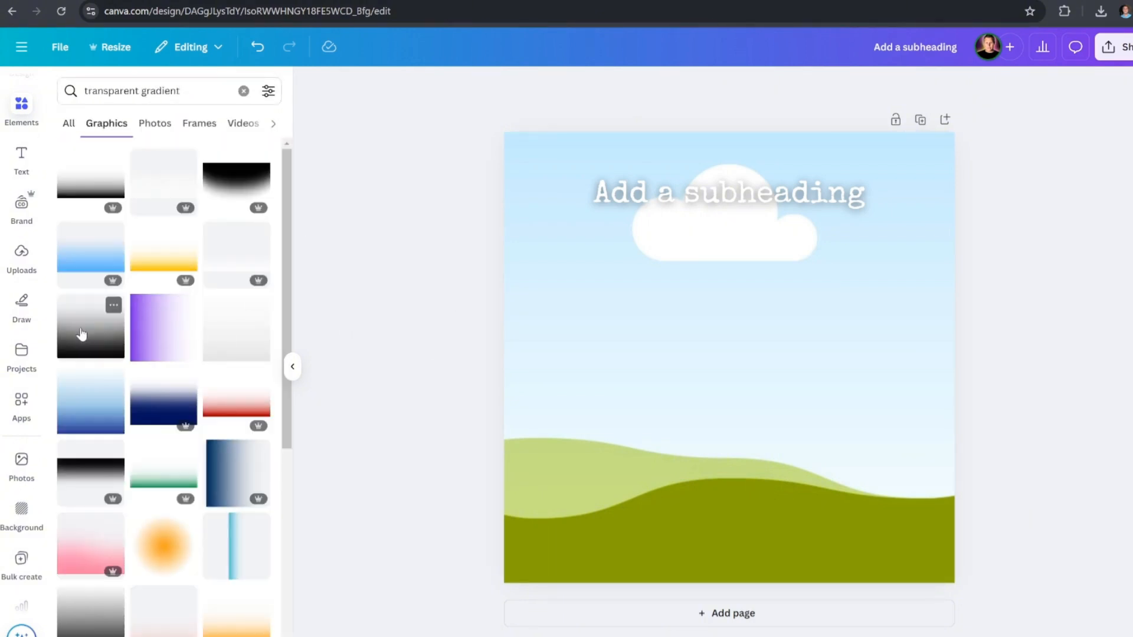
Step: Add the black transparent gradient, turn it so its dark end is uppermost, and stretch it to cover the whole page behind the subheading
{"action": "left_click", "coordinate": [78, 334]}
{"action": "left_click_drag", "start_coordinate": [729, 554], "coordinate": [730, 245]}
{"action": "left_click_drag", "start_coordinate": [836, 277], "coordinate": [1073, 339]}
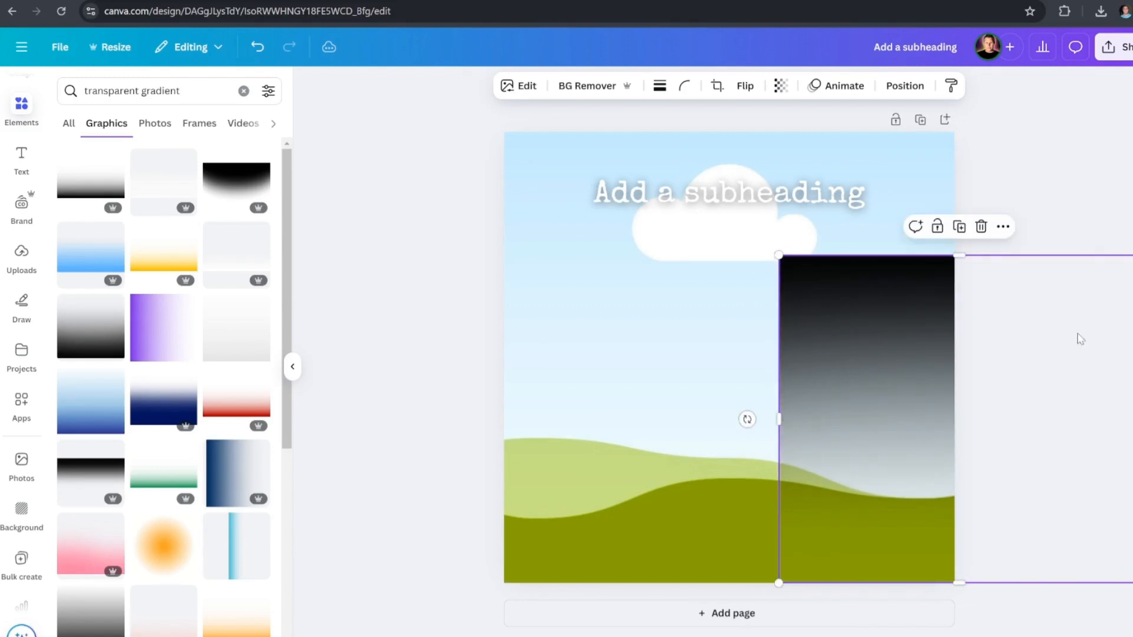
{"action": "left_click_drag", "start_coordinate": [779, 419], "coordinate": [503, 420]}
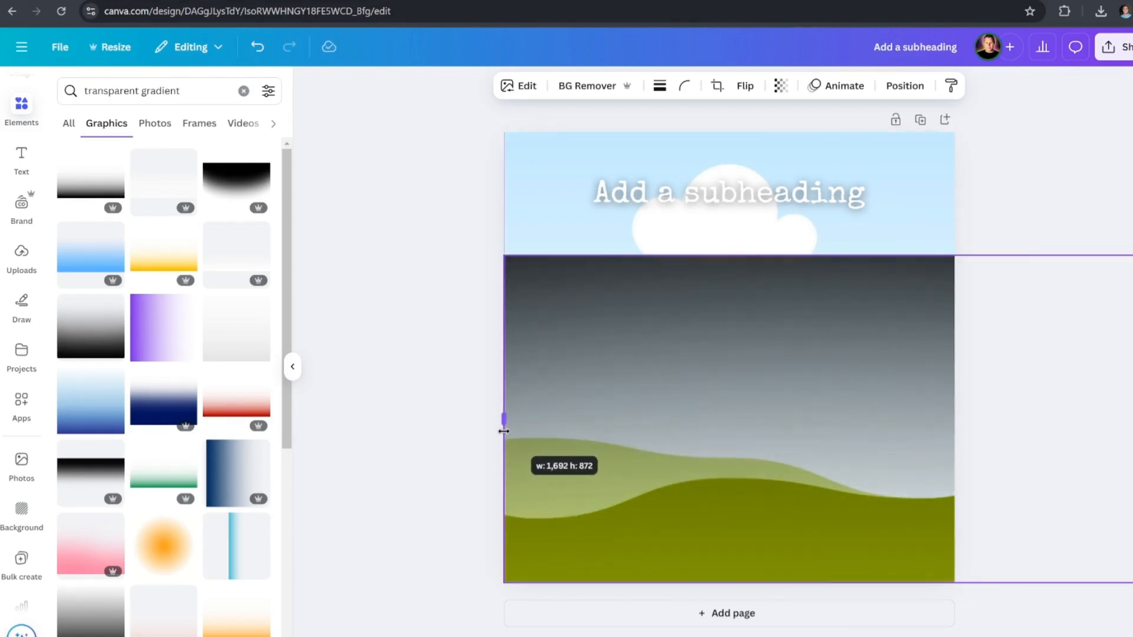
{"action": "left_click_drag", "start_coordinate": [829, 255], "coordinate": [826, 132]}
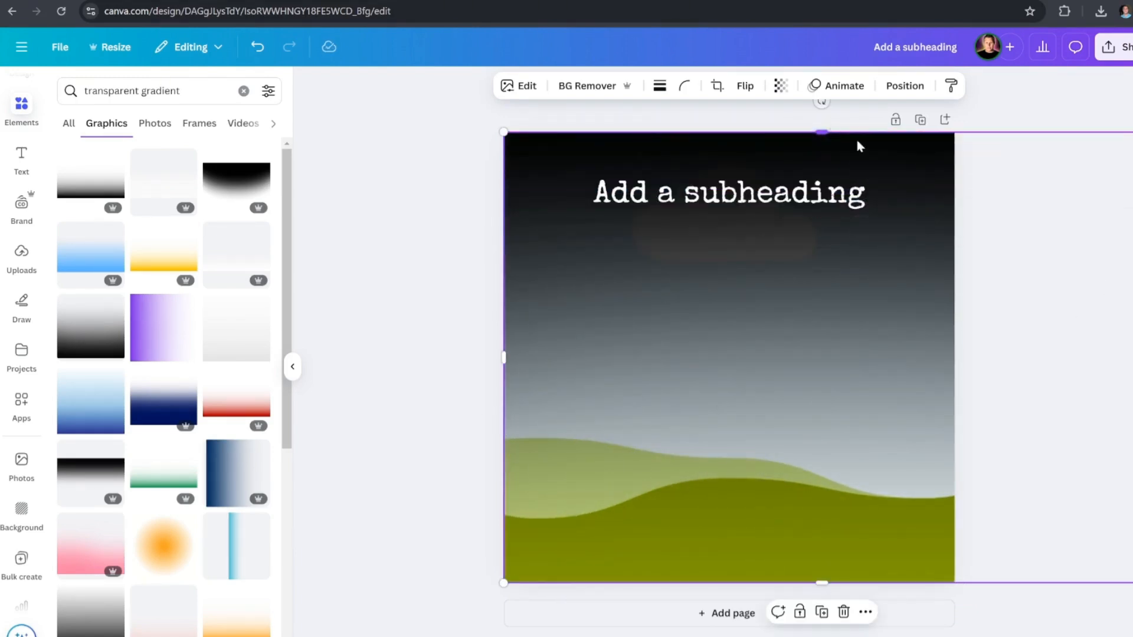
{"action": "left_click_drag", "start_coordinate": [1132, 357], "coordinate": [955, 357]}
{"action": "left_click", "coordinate": [1018, 318]}
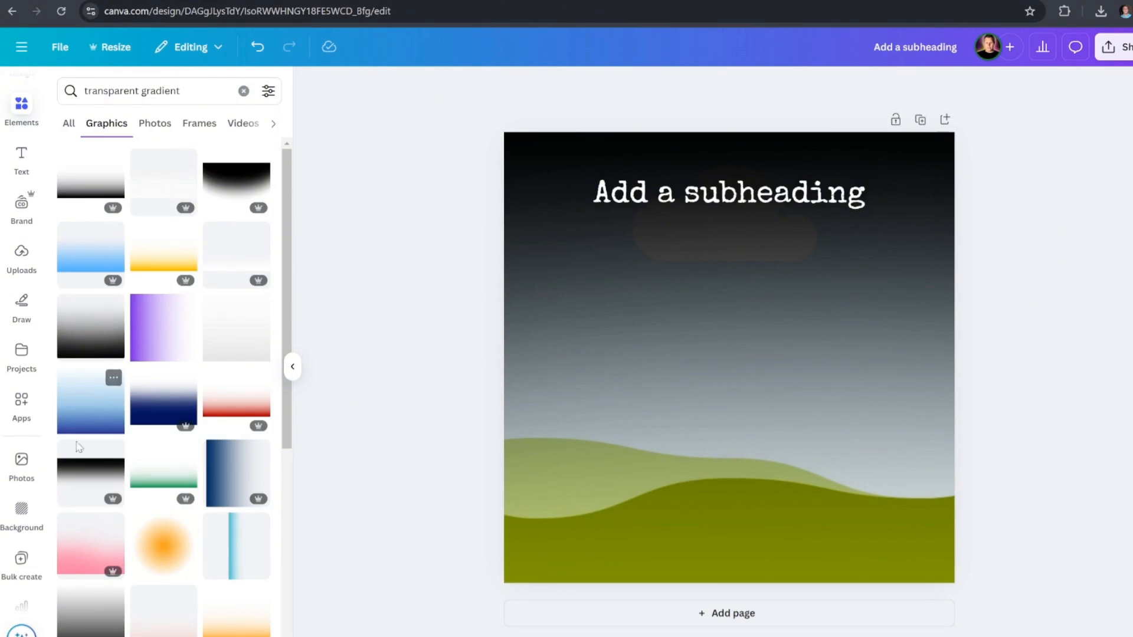
Step: Bulk create the designs again from all quote rows using the gradient template and look through the new pages
{"action": "scroll", "coordinate": [23, 466], "scroll_direction": "down", "scroll_amount": 2}
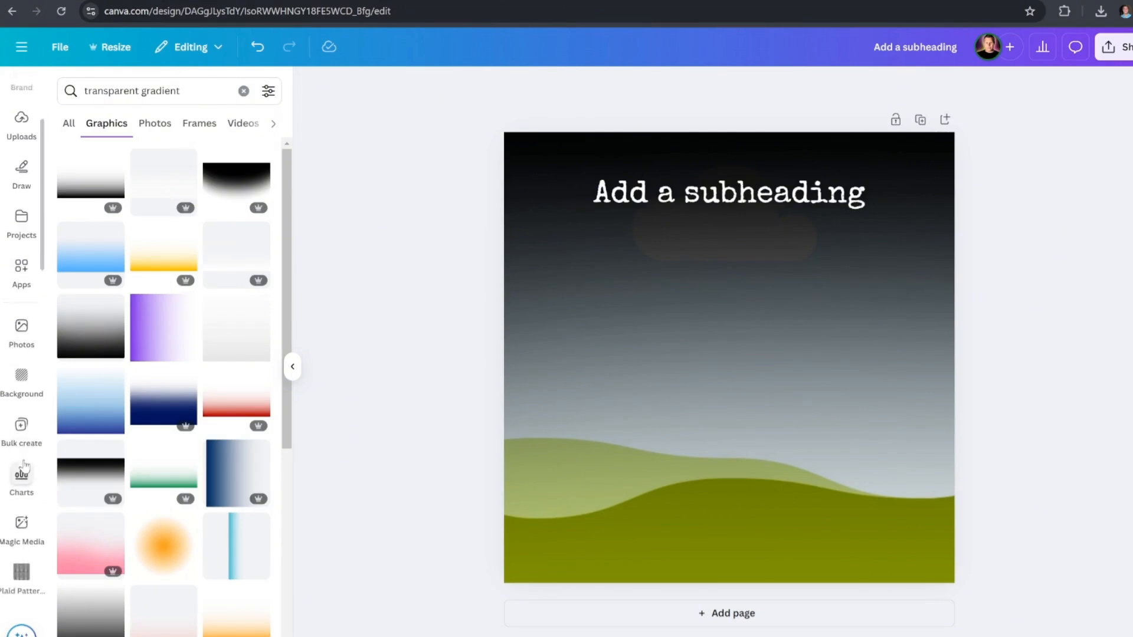
{"action": "left_click", "coordinate": [21, 426]}
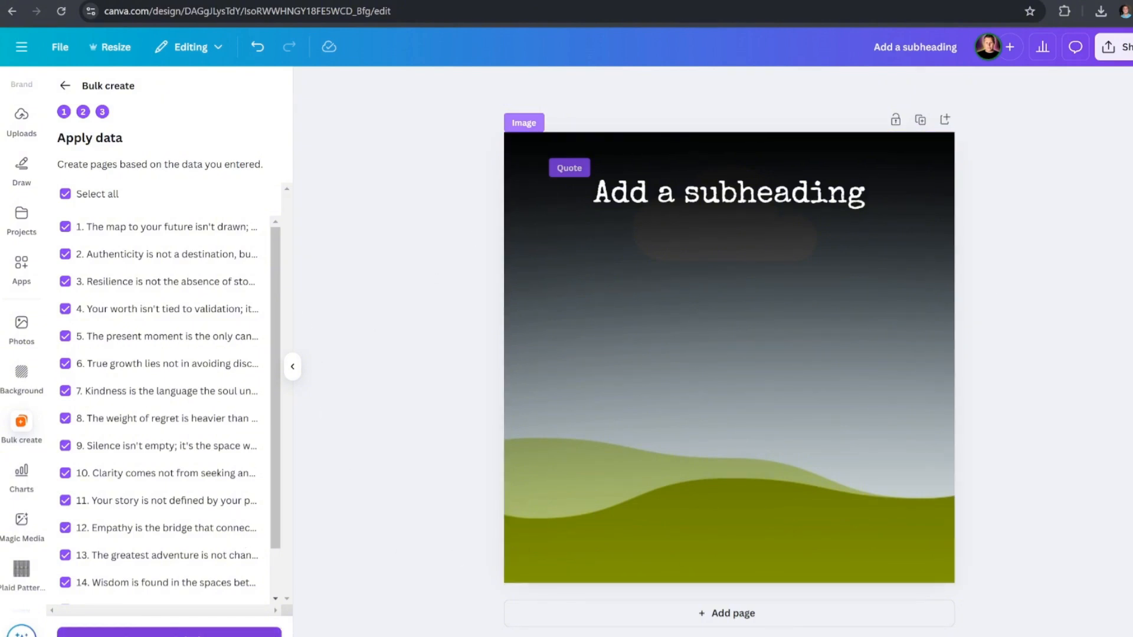
{"action": "left_click", "coordinate": [169, 634]}
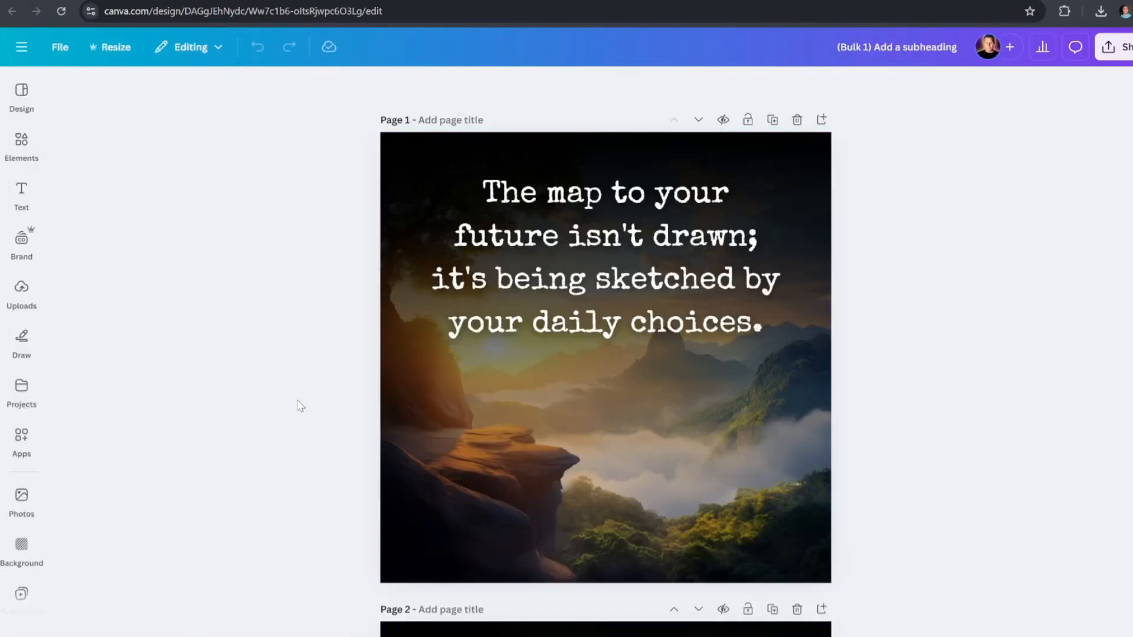
{"action": "scroll", "coordinate": [300, 402], "scroll_direction": "down", "scroll_amount": 2}
{"action": "scroll", "coordinate": [300, 401], "scroll_direction": "down", "scroll_amount": 15}
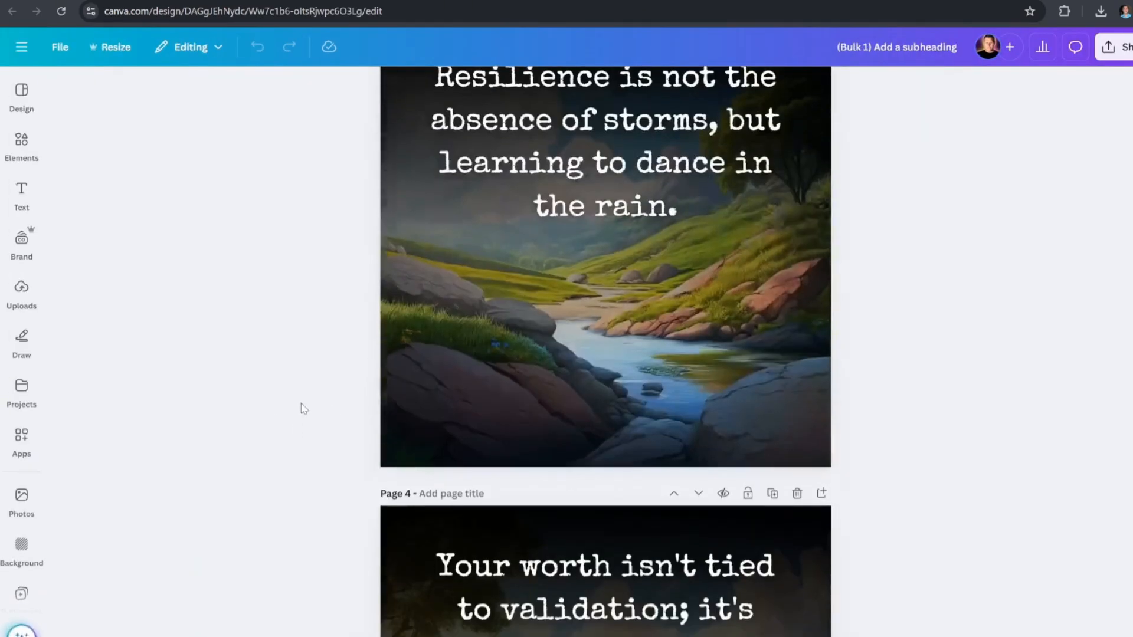
{"action": "scroll", "coordinate": [322, 410], "scroll_direction": "down", "scroll_amount": 19}
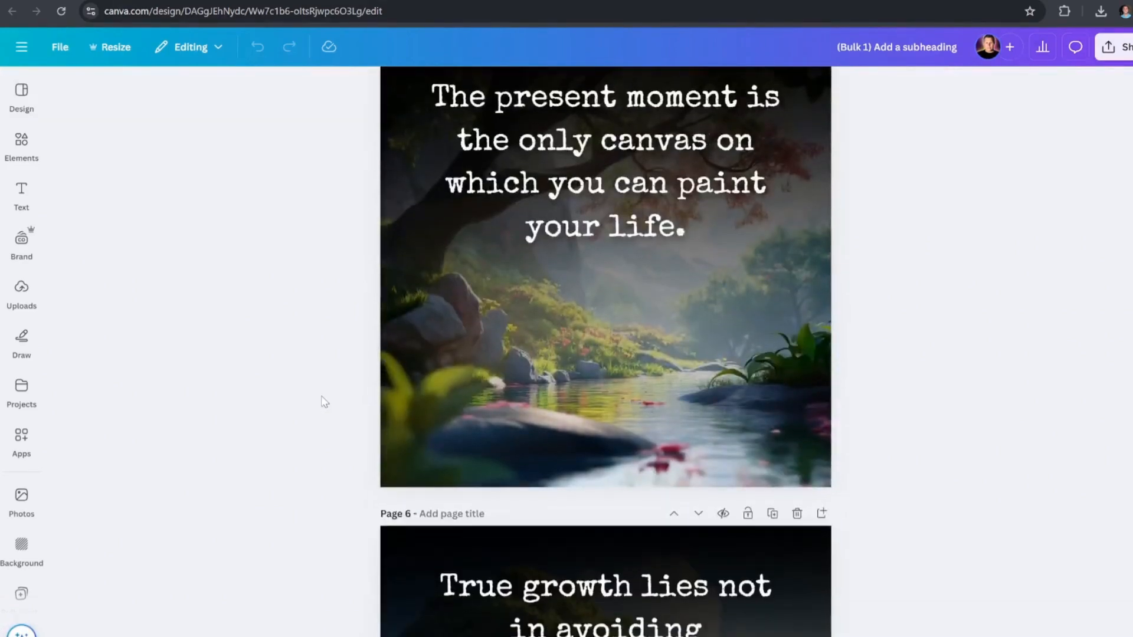
{"action": "scroll", "coordinate": [324, 402], "scroll_direction": "down", "scroll_amount": 20}
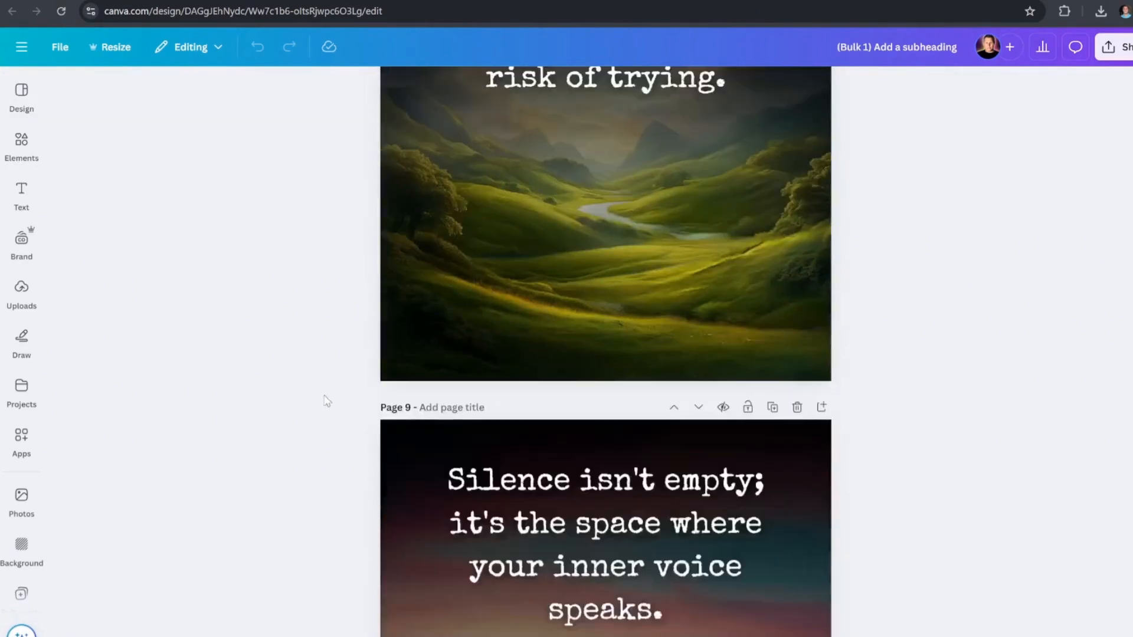
{"action": "scroll", "coordinate": [321, 406], "scroll_direction": "down", "scroll_amount": 10}
{"action": "scroll", "coordinate": [324, 398], "scroll_direction": "up", "scroll_amount": 20}
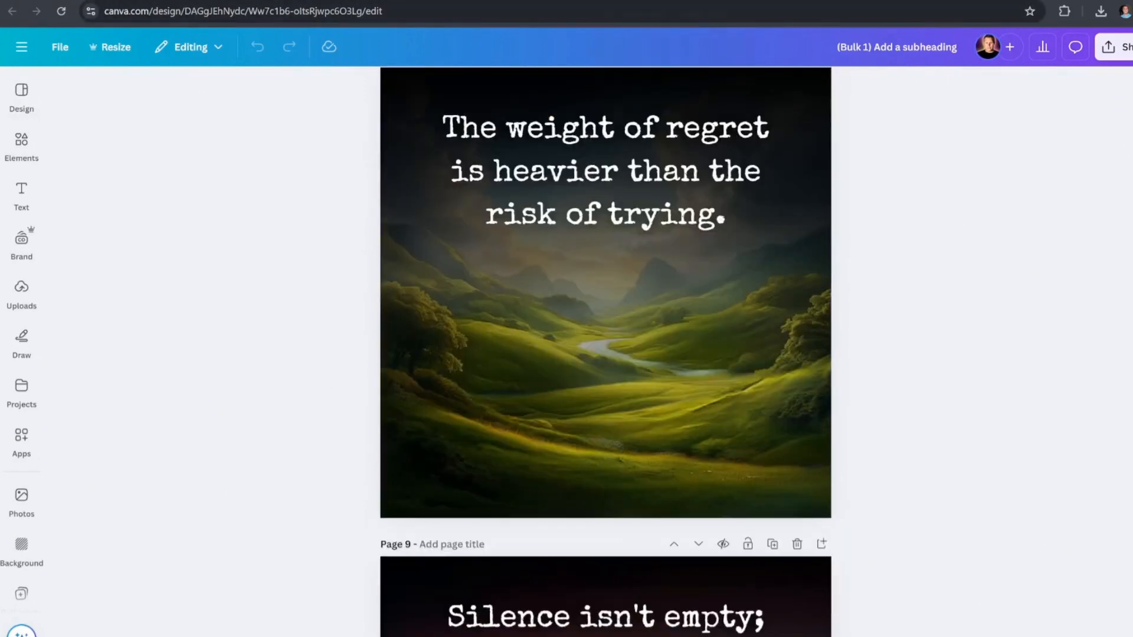
Step: Check the template's list of quote rows and look through the earlier bulk design without the gradient for comparison
{"action": "left_click", "coordinate": [668, 0]}
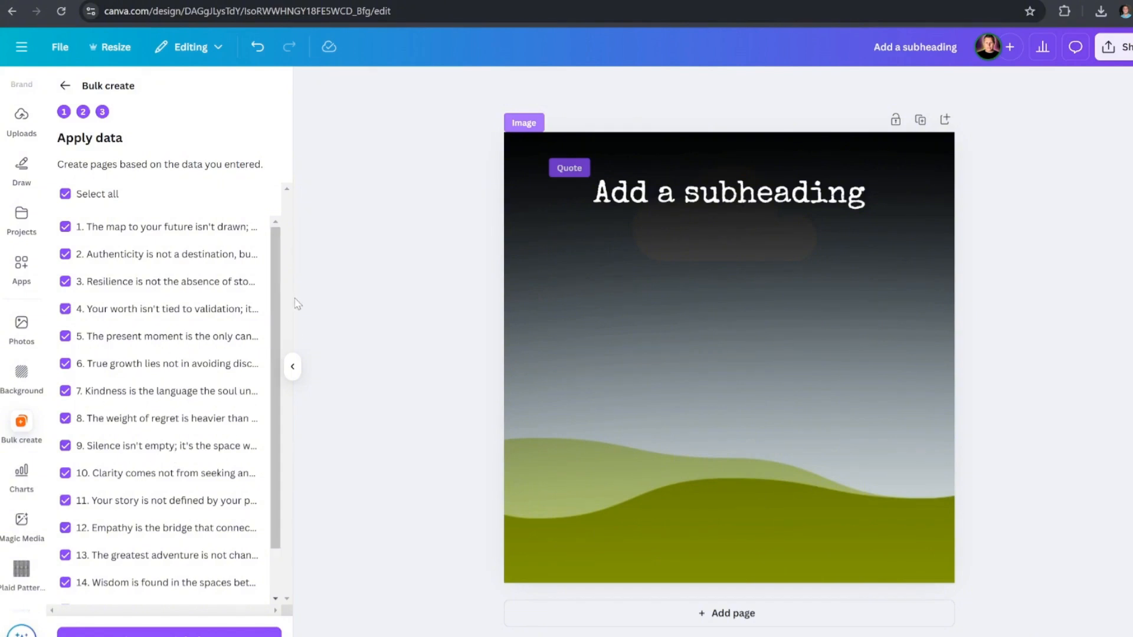
{"action": "scroll", "coordinate": [274, 312], "scroll_direction": "down", "scroll_amount": 2}
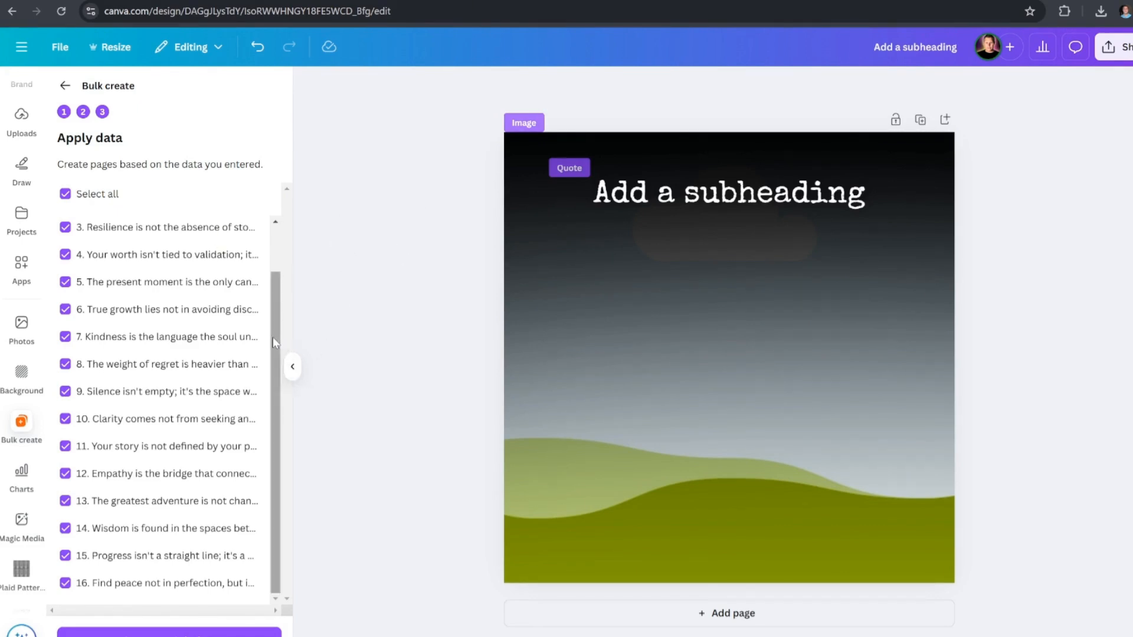
{"action": "scroll", "coordinate": [273, 338], "scroll_direction": "up", "scroll_amount": 2}
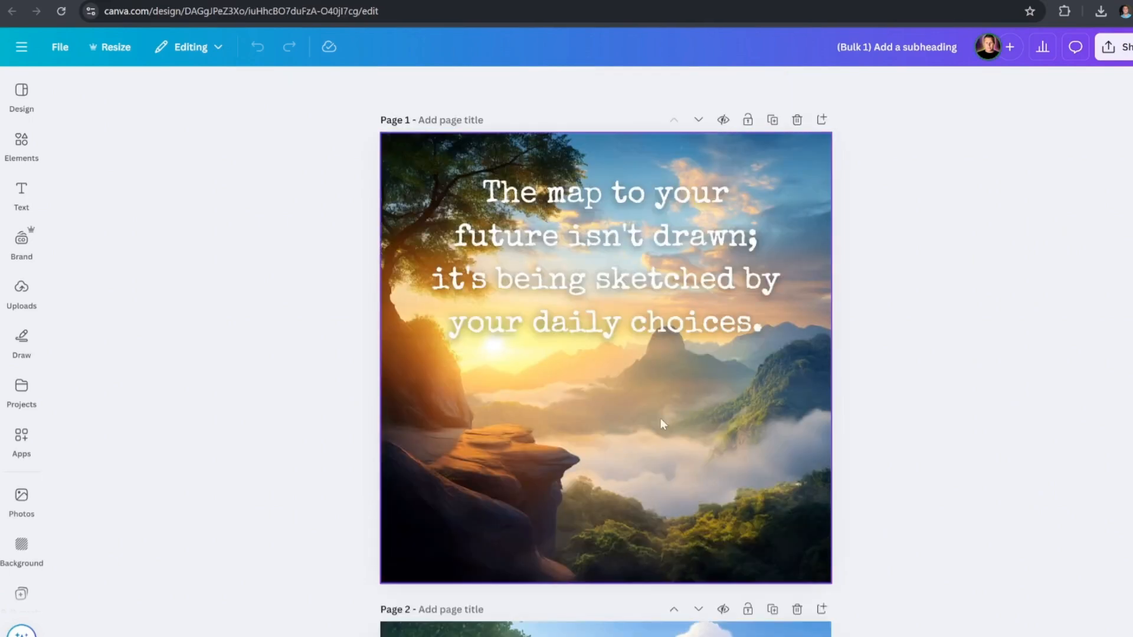
{"action": "scroll", "coordinate": [660, 420], "scroll_direction": "down", "scroll_amount": 20}
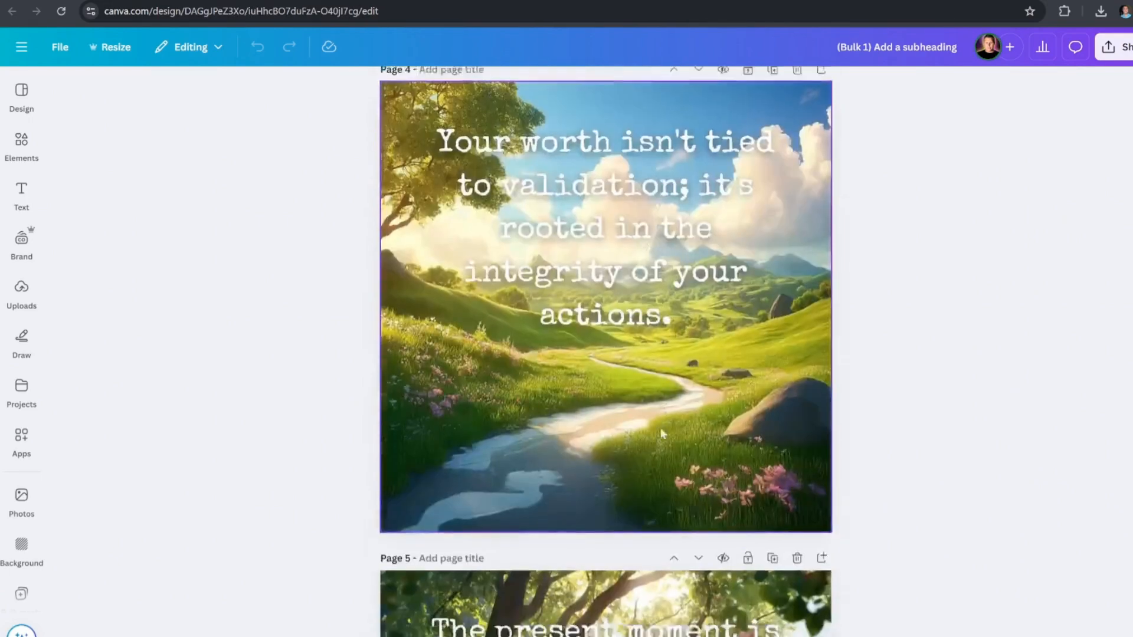
{"action": "scroll", "coordinate": [658, 458], "scroll_direction": "down", "scroll_amount": 15}
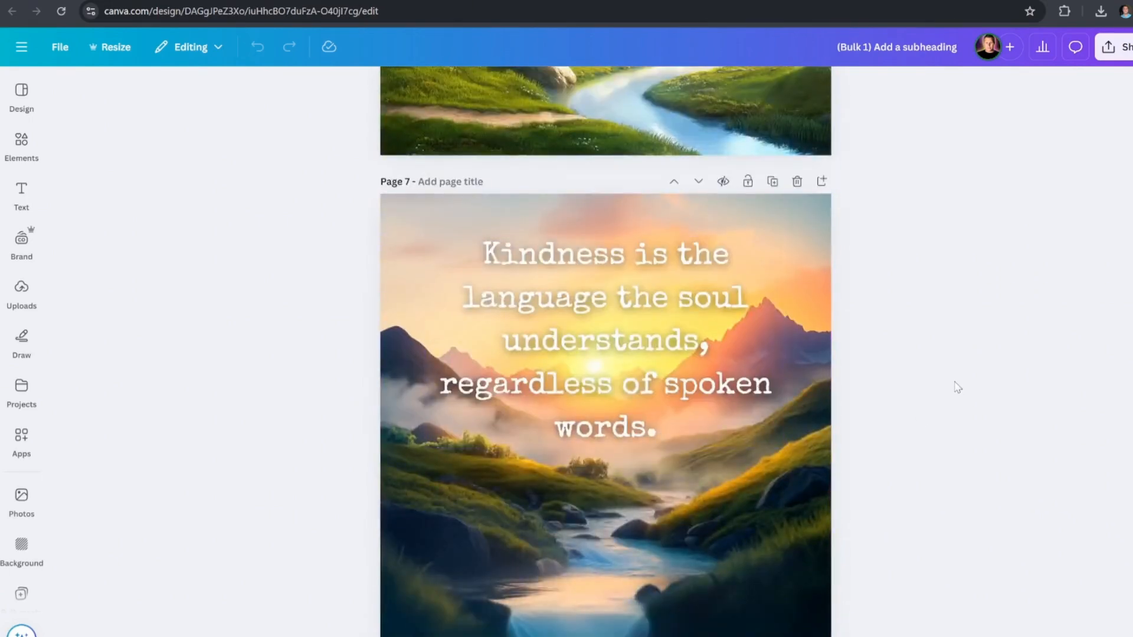